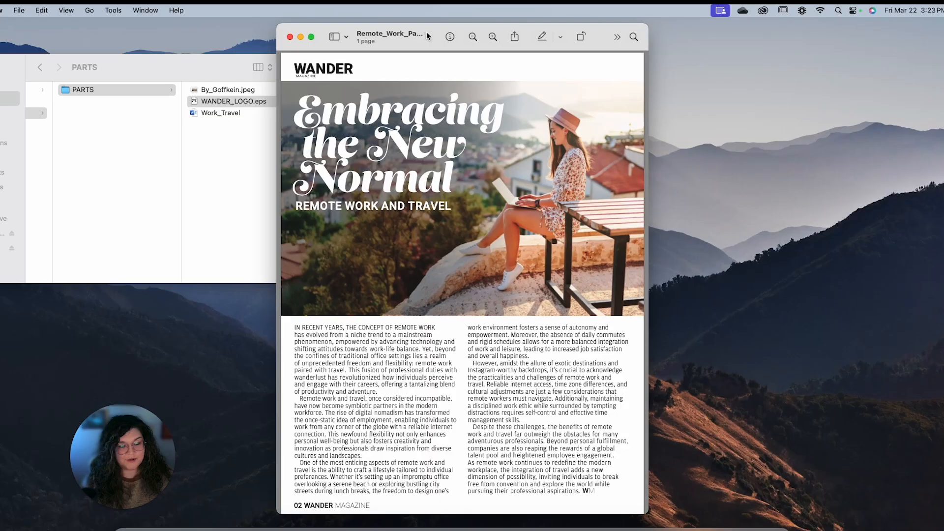
- Move the reference PDF aside and open By_Goffkein.jpeg from the PARTS folder in Adobe Photoshop 2024
left_click_drag(426, 31, 724, 30)
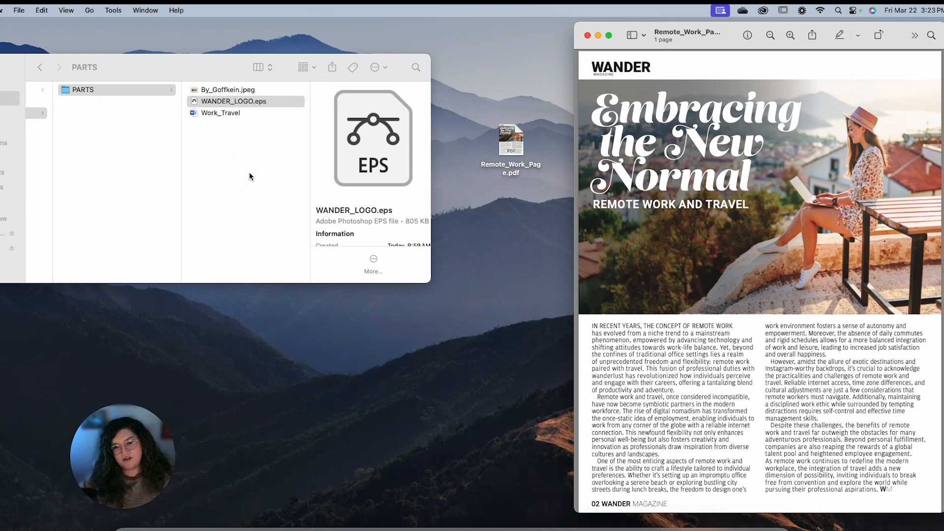
left_click(244, 100)
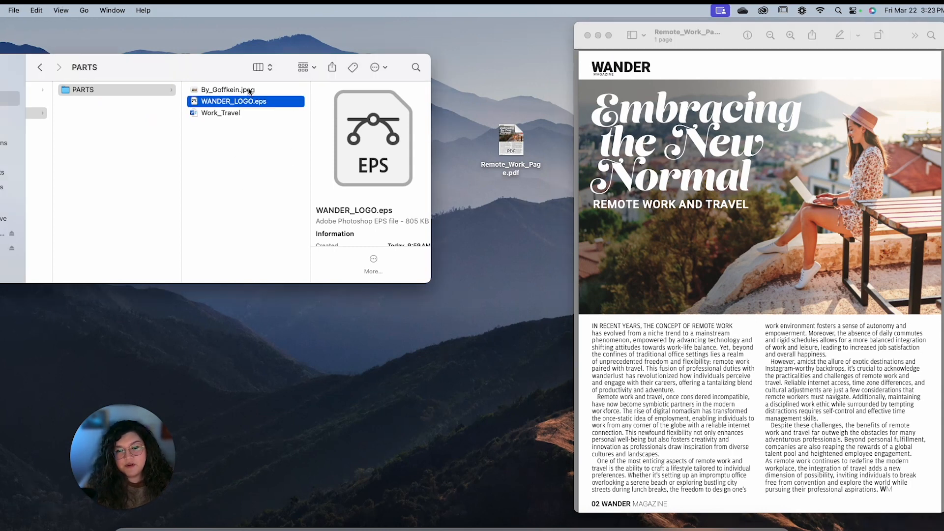
left_click(250, 91)
right_click(250, 91)
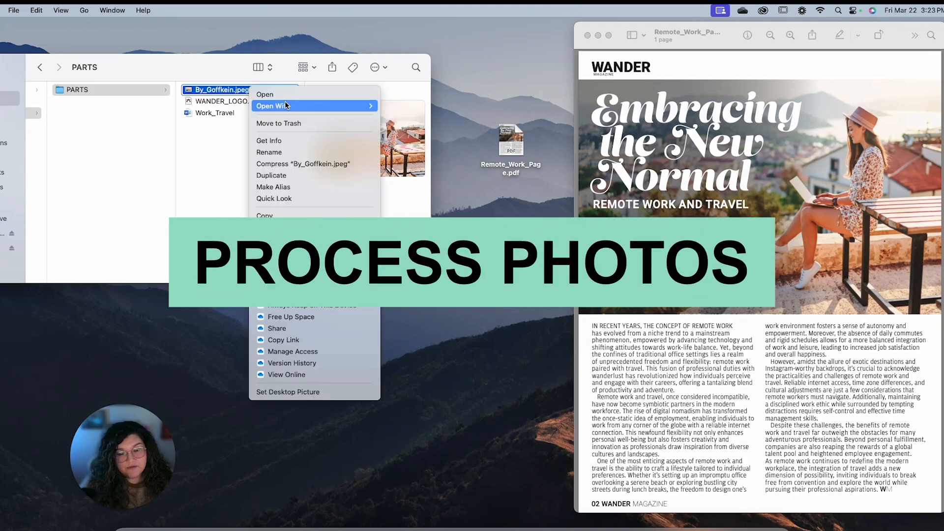
mouse_move(285, 105)
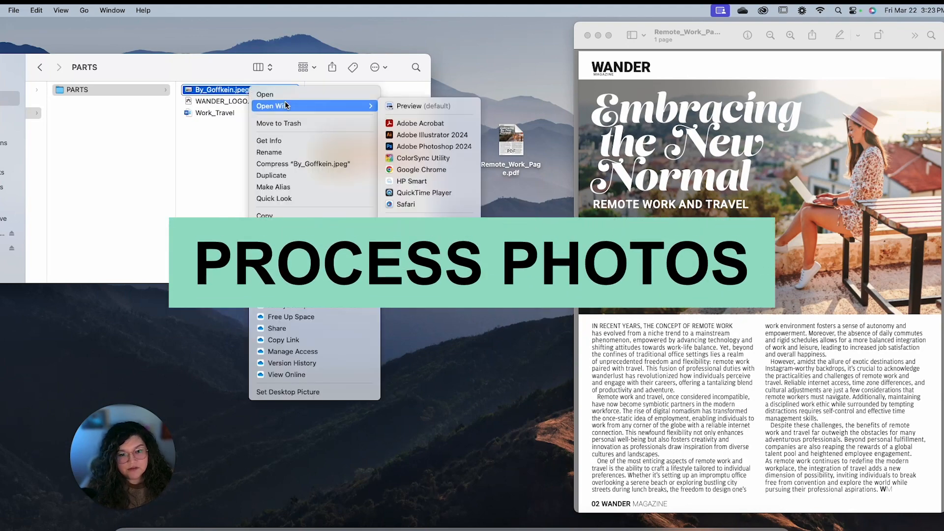
left_click(418, 147)
left_click_drag(451, 71, 407, 39)
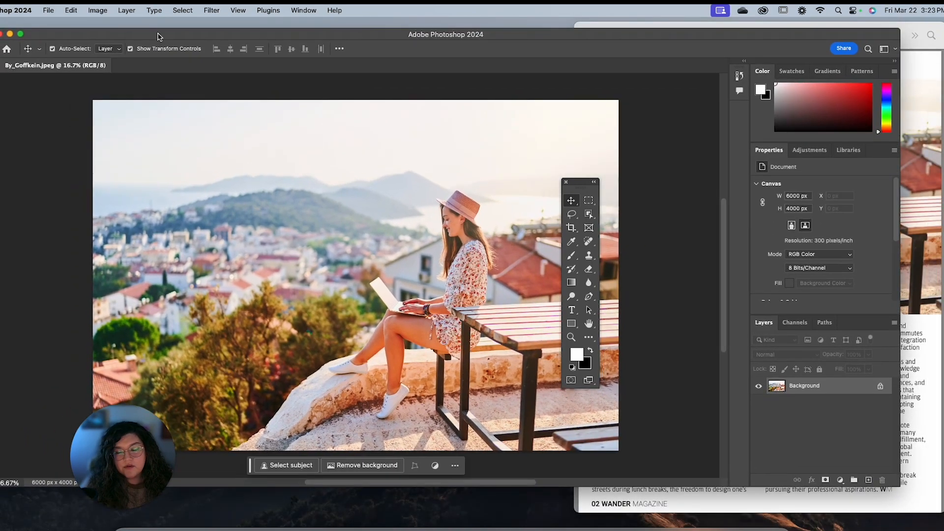
- Resize the photo to a width of 12 inches
left_click(89, 9)
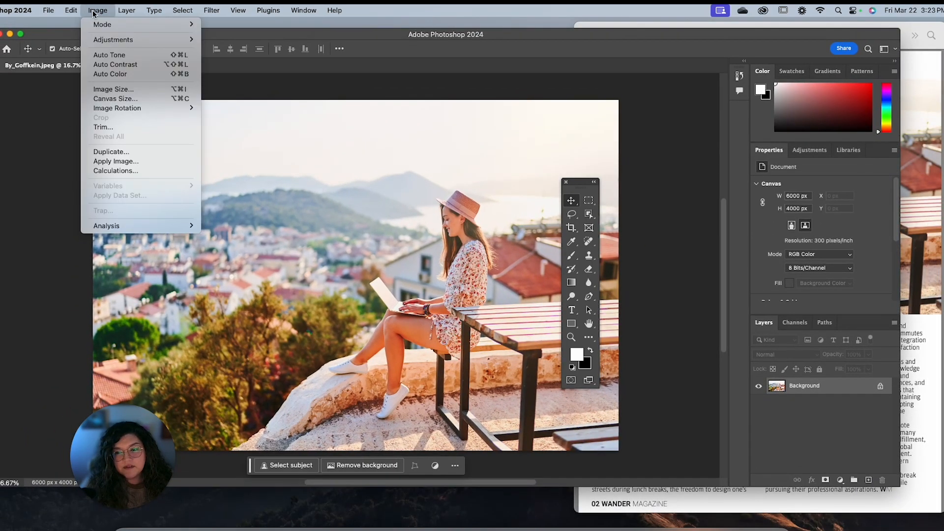
left_click(111, 87)
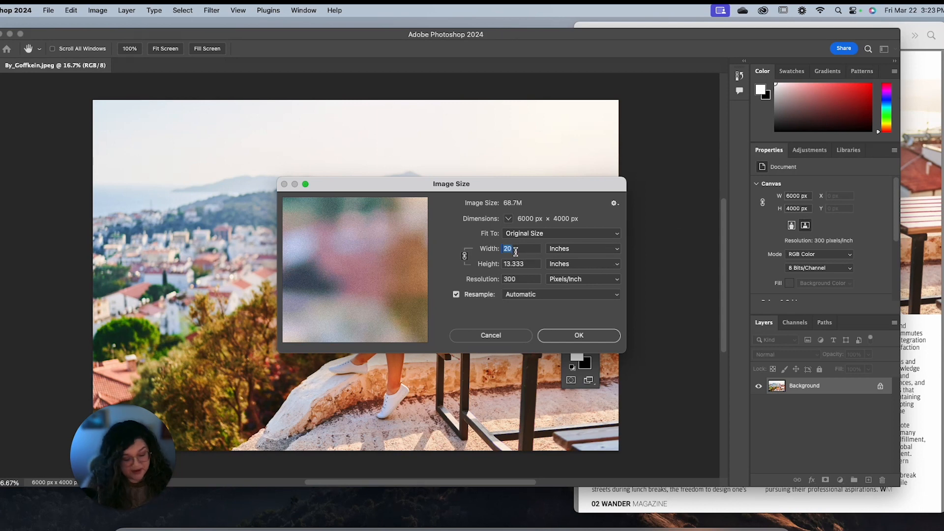
type("12")
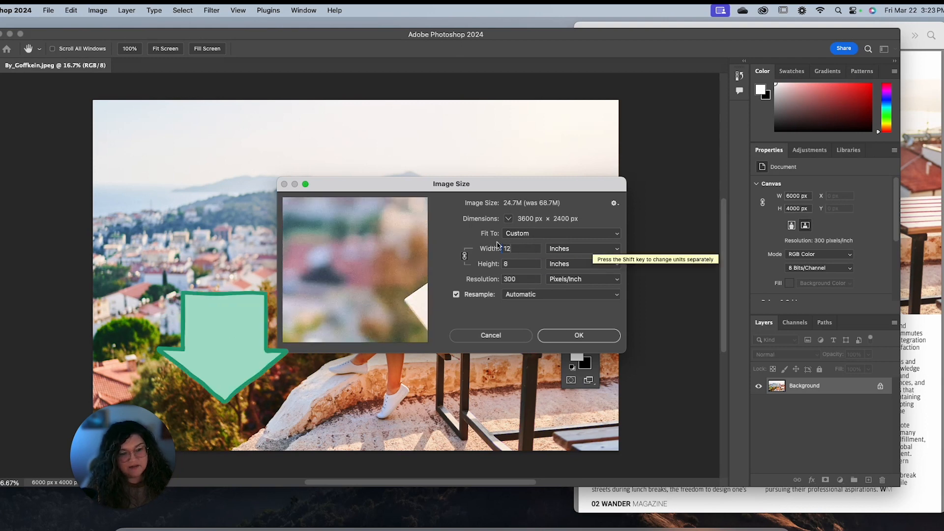
key("Return")
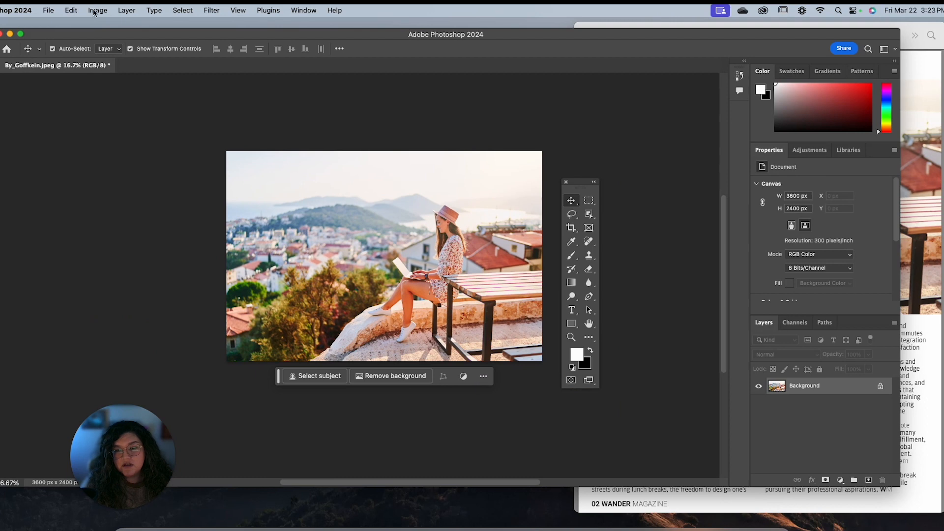
- Convert the photo's color mode to CMYK Color, accepting the U.S. Web Coated (SWOP) v2 profile
left_click(49, 10)
mouse_move(98, 10)
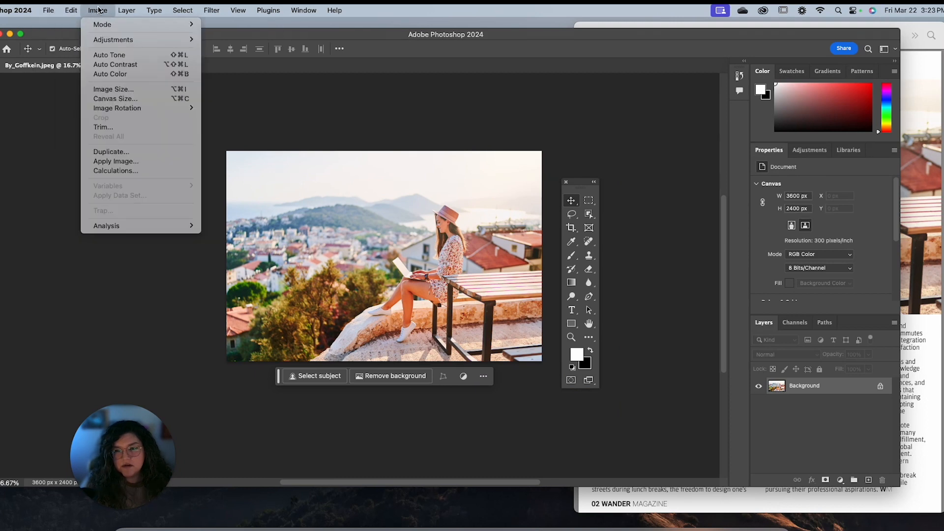
mouse_move(108, 30)
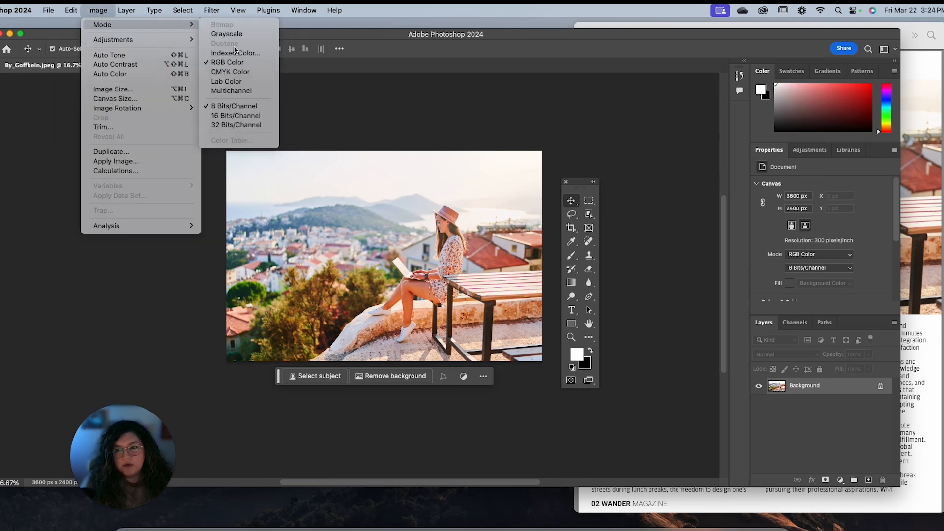
left_click(230, 71)
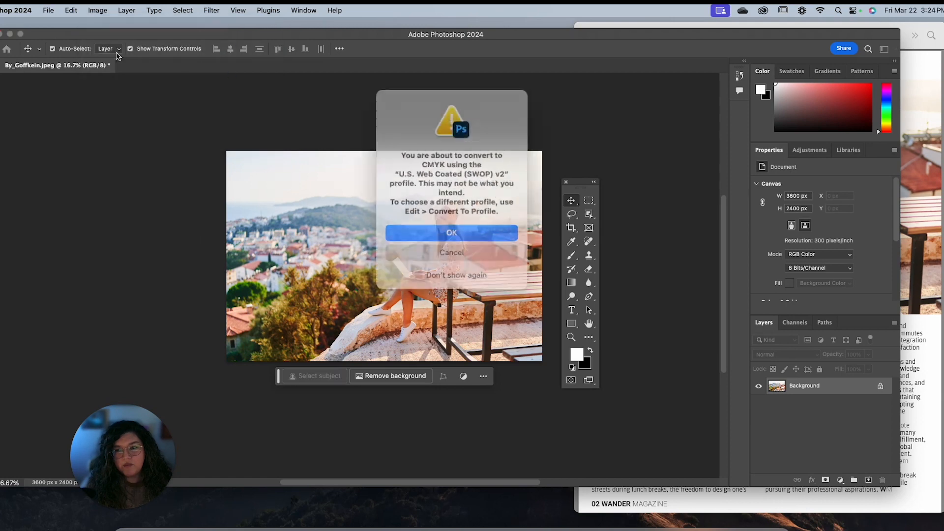
left_click(414, 229)
- Save the converted photo as a JPEG named By_Goffkein_CMYK.jpg in the PARTS folder, accepting the JPEG options
left_click(49, 10)
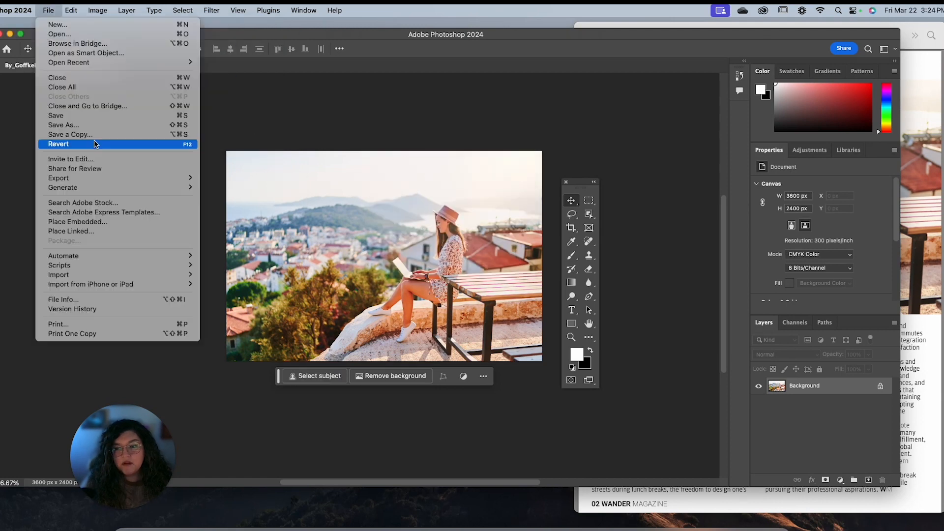
left_click(80, 129)
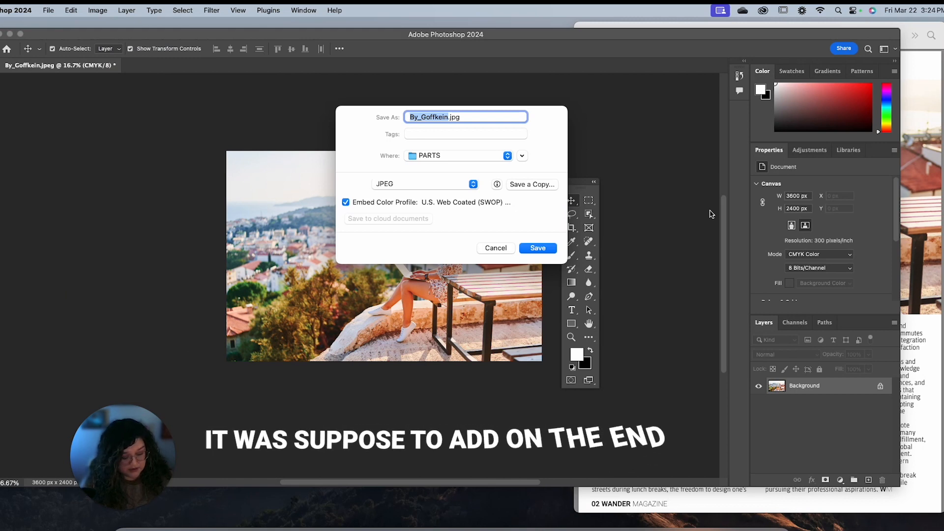
key("BackSpace")
type("_")
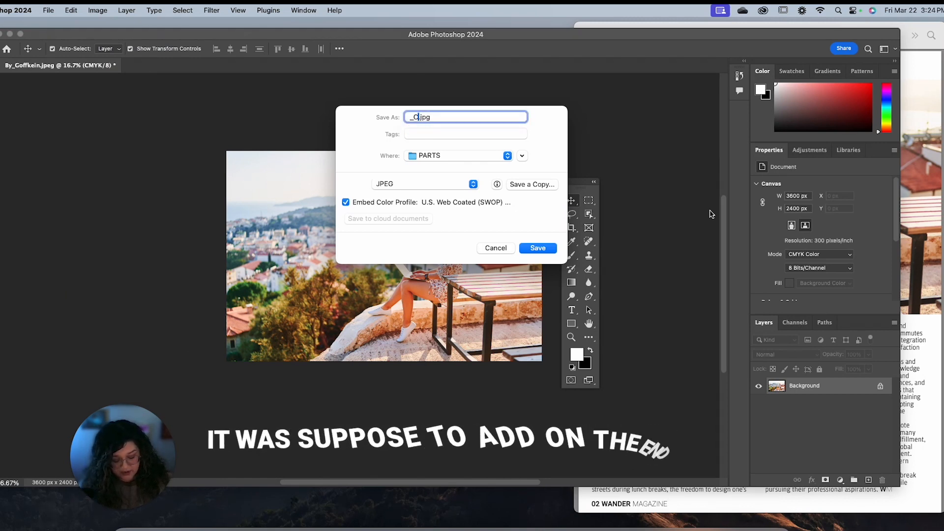
type("CMYK")
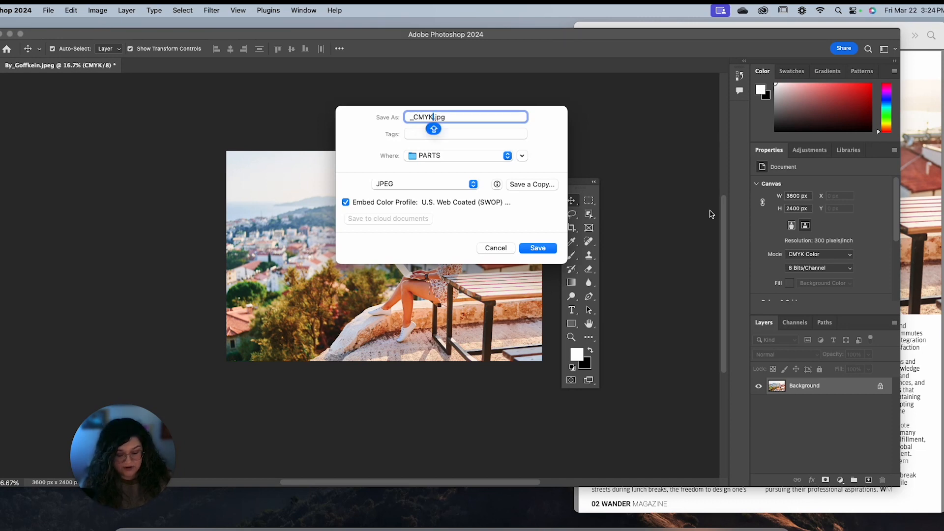
key("super+z")
key("Right")
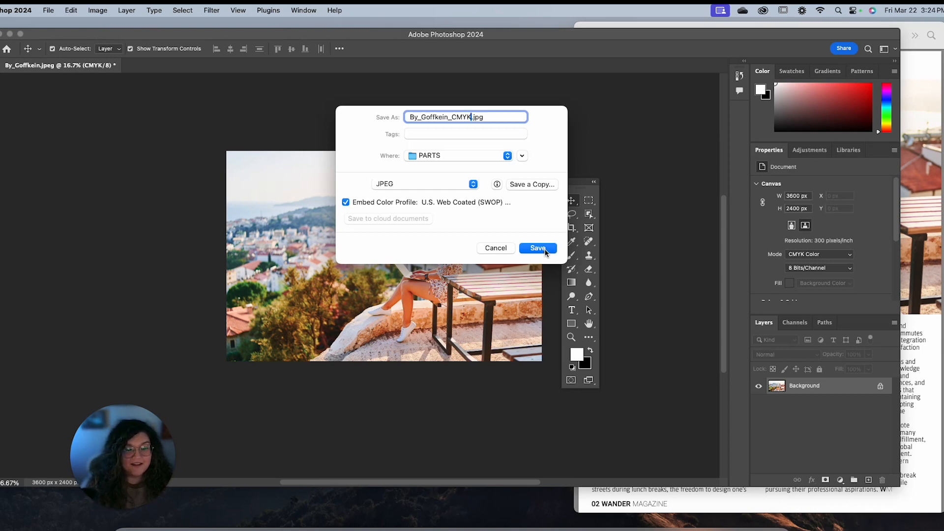
left_click(545, 249)
left_click(515, 148)
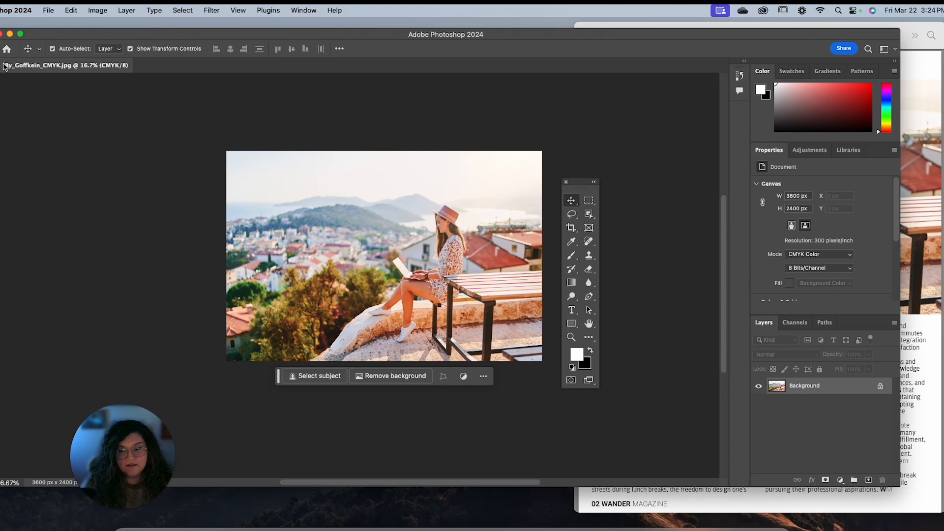
- Close the photo, switch to Adobe InDesign 2024 and start a new document
left_click(4, 66)
left_click(2, 33)
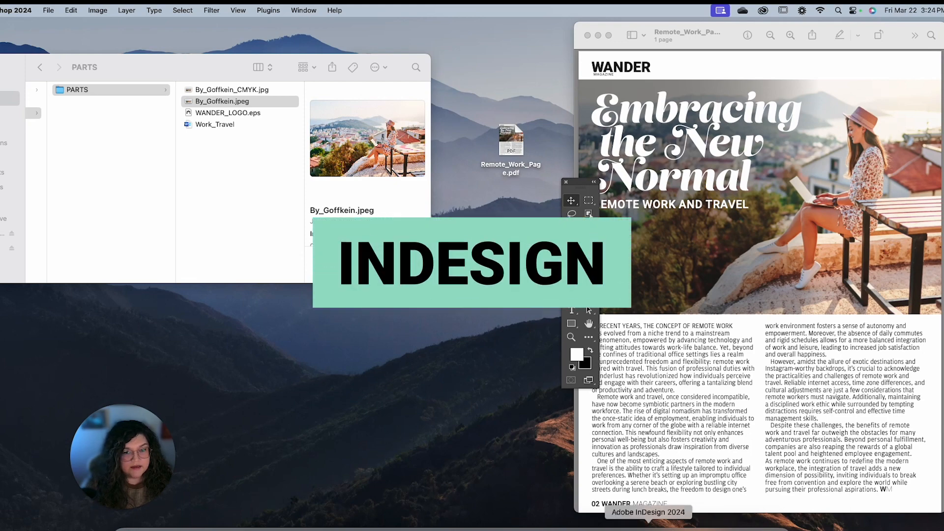
left_click(648, 527)
left_click(194, 101)
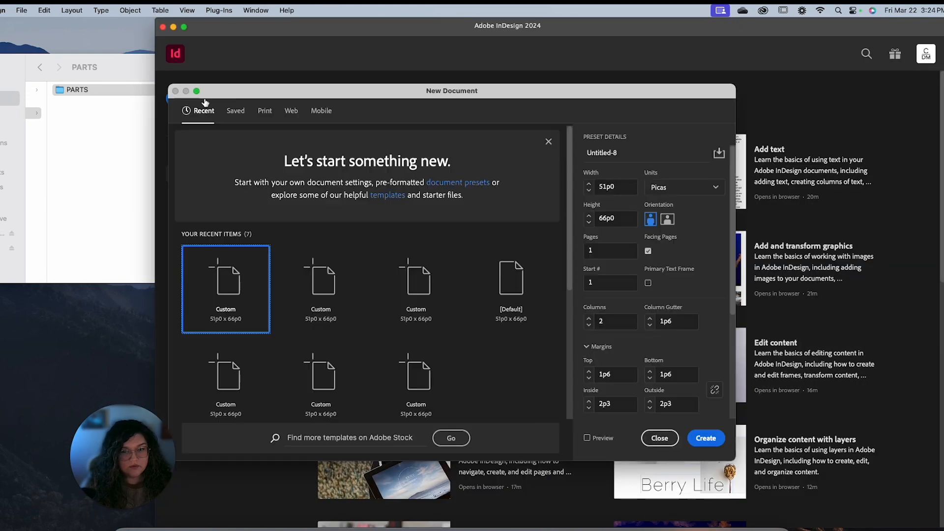
- Set the units to inches and create the 8.5 x 11 in document with two columns, a 0.25 in gutter and 0.125 in bleed
left_click(701, 187)
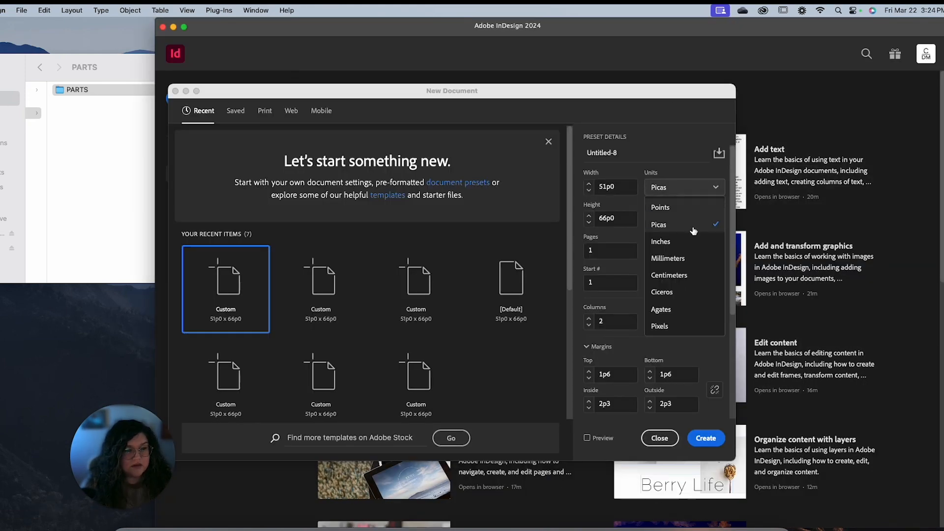
left_click(691, 243)
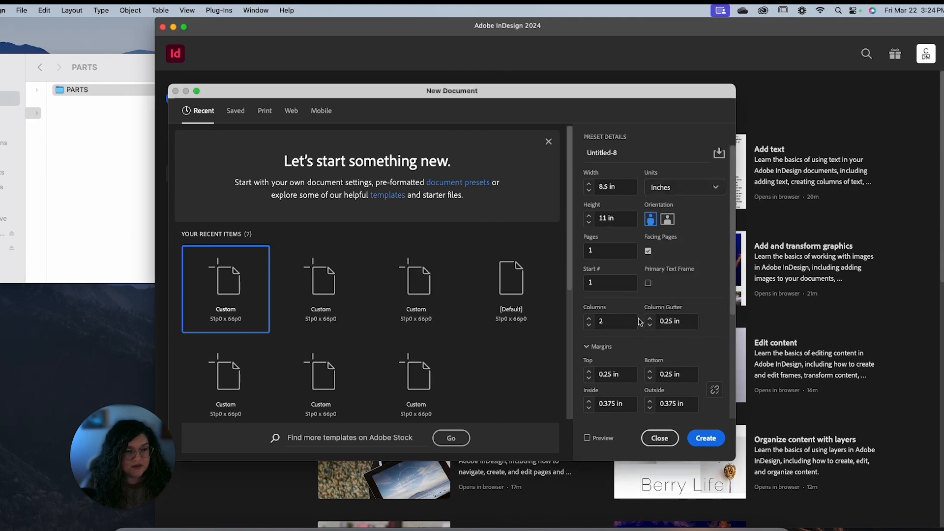
scroll(639, 322, "down", 2)
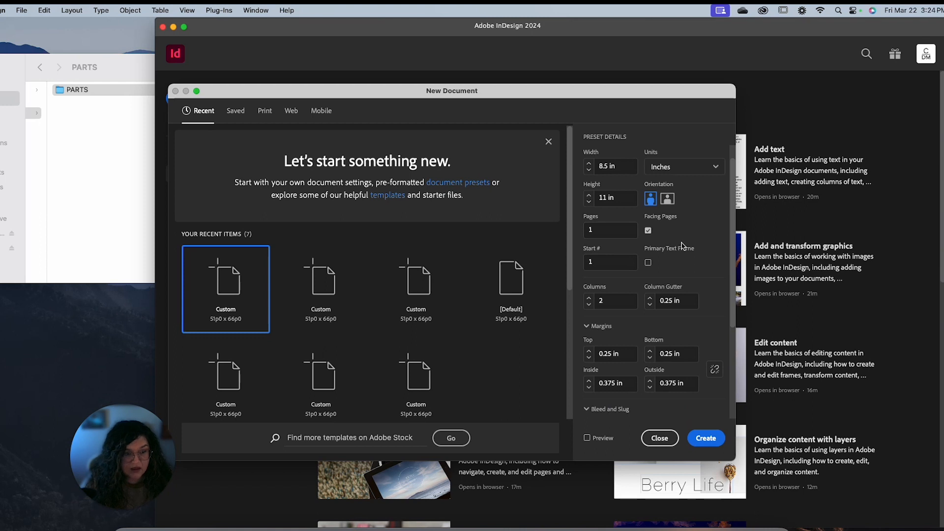
scroll(661, 336, "down", 4)
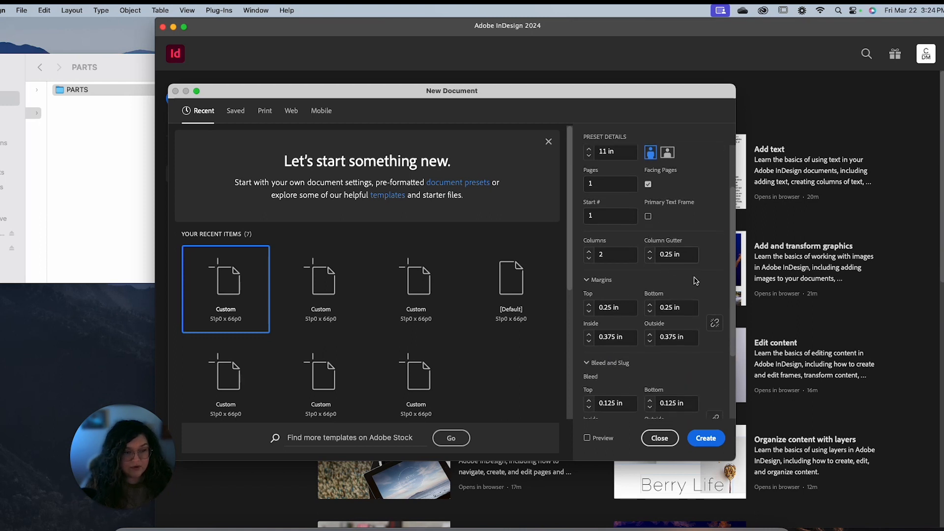
scroll(670, 259, "down", 3)
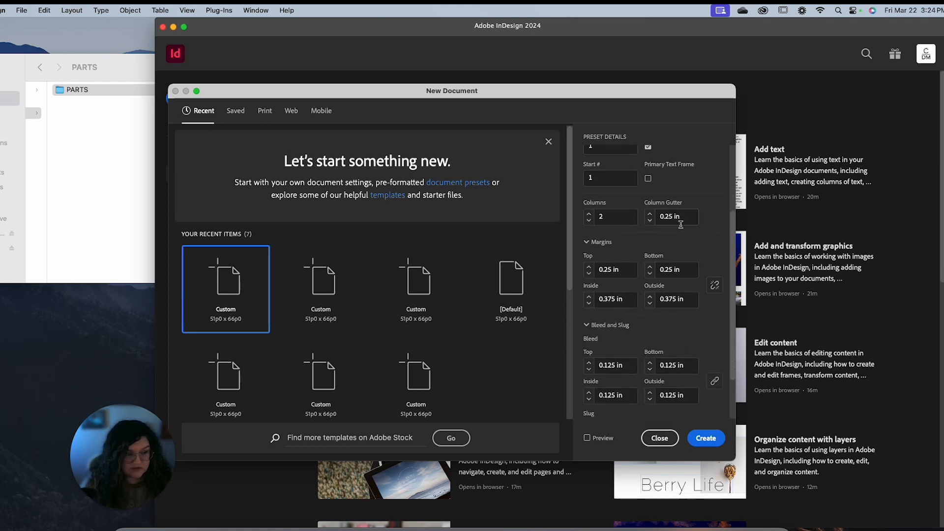
scroll(666, 243, "down", 2)
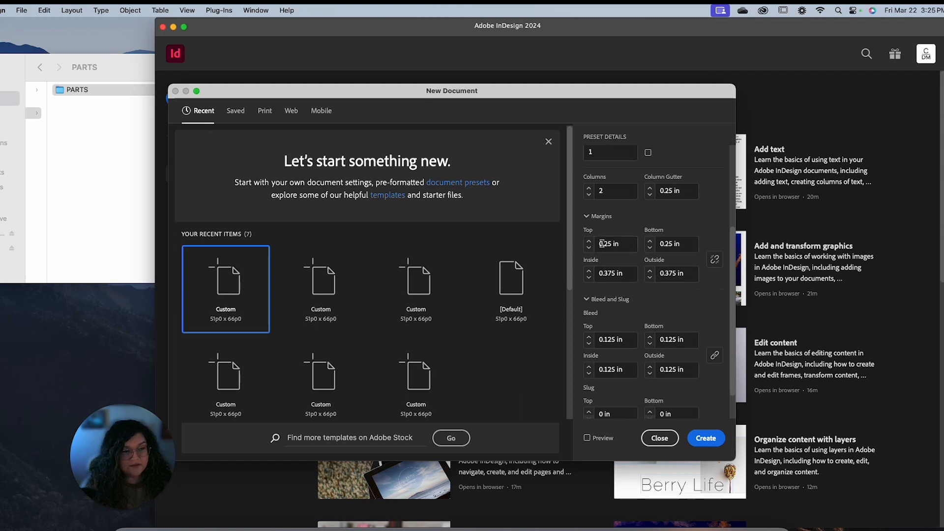
scroll(675, 305, "down", 1)
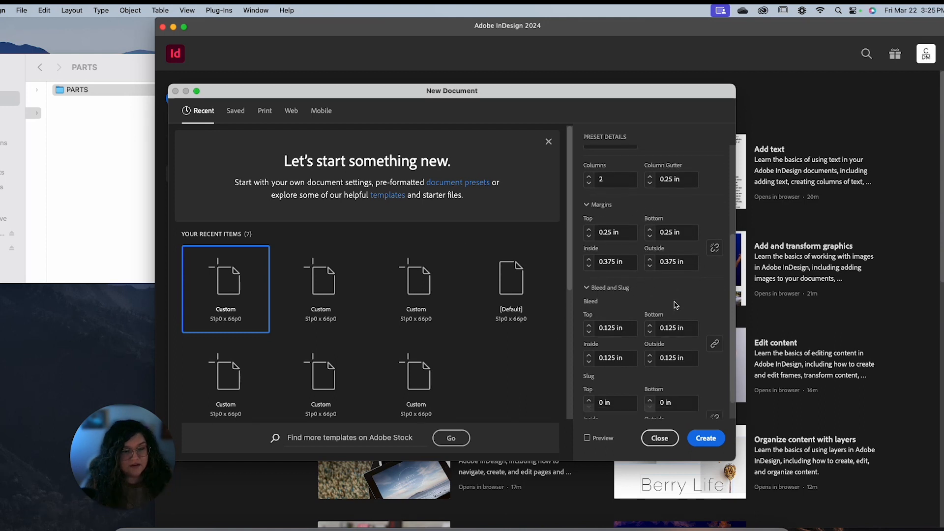
scroll(713, 306, "down", 2)
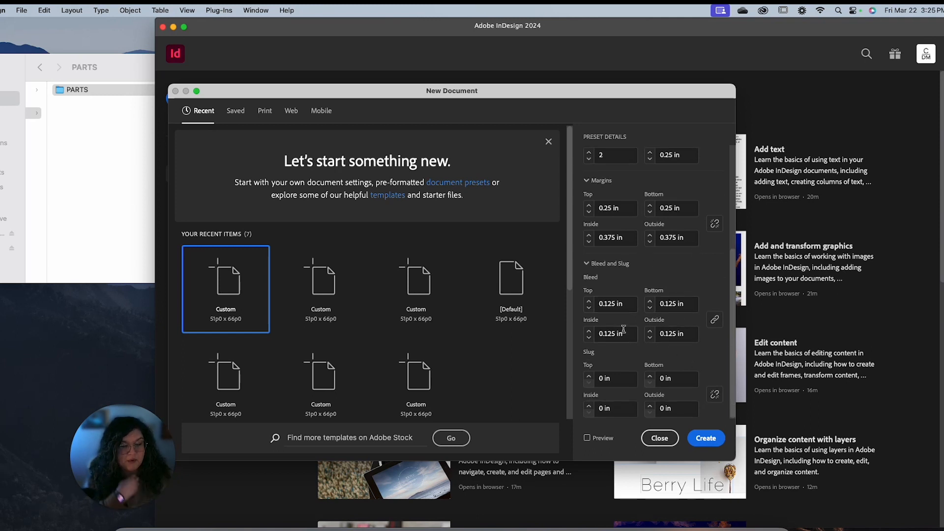
left_click(709, 440)
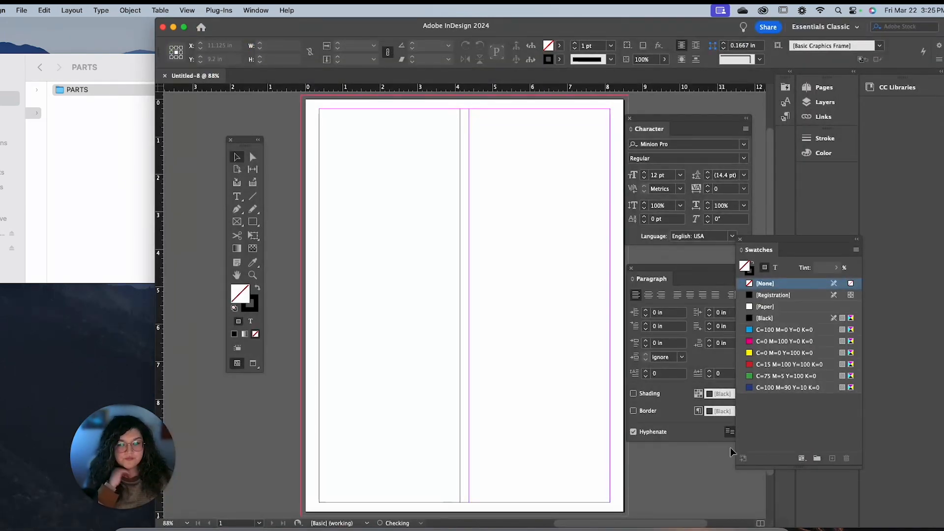
- Bring up the Paragraph panel, line up the Character panel above it beside the page, and move the toolbox clear of the page
scroll(314, 190, "down", 2)
scroll(313, 190, "right", 1)
scroll(313, 190, "up", 3)
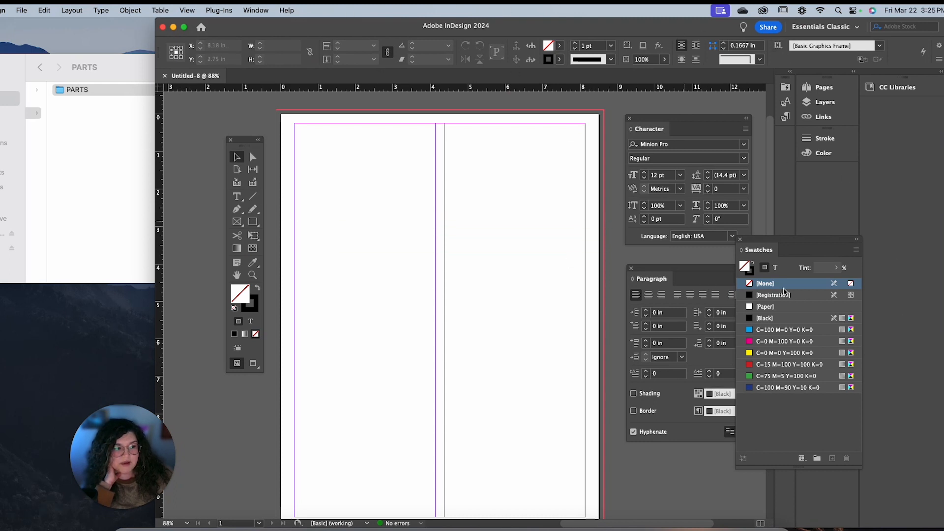
left_click(255, 10)
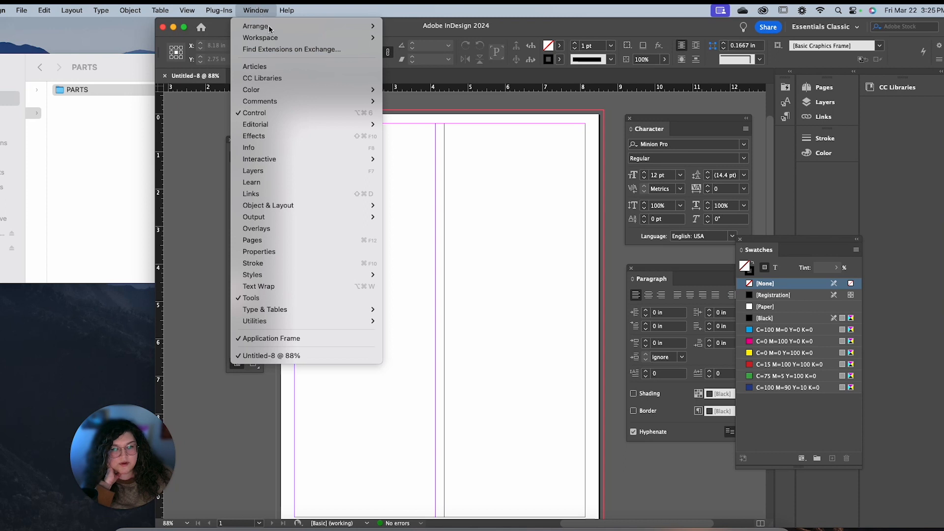
mouse_move(276, 38)
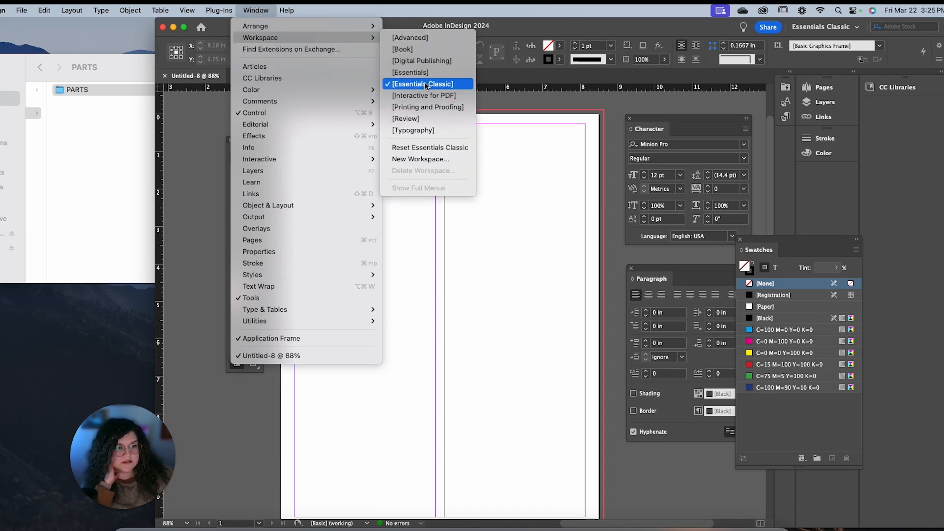
mouse_move(312, 314)
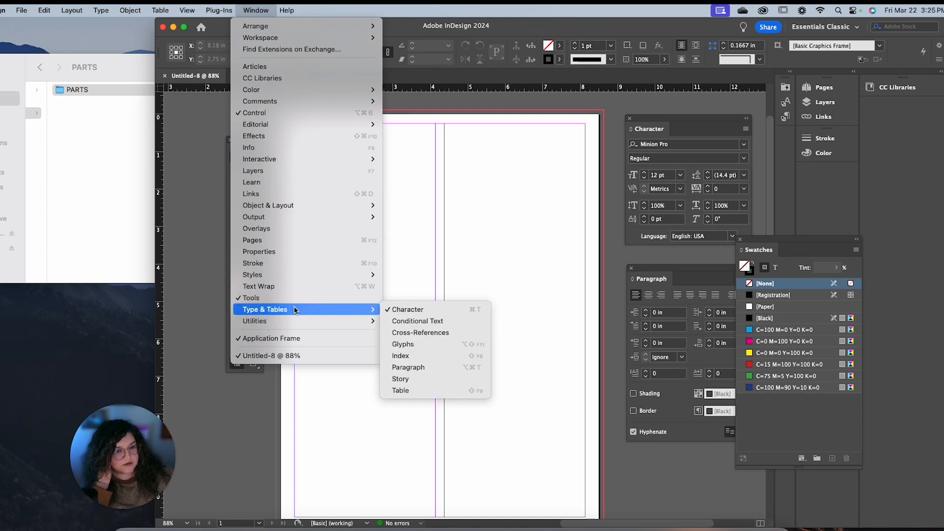
left_click(410, 368)
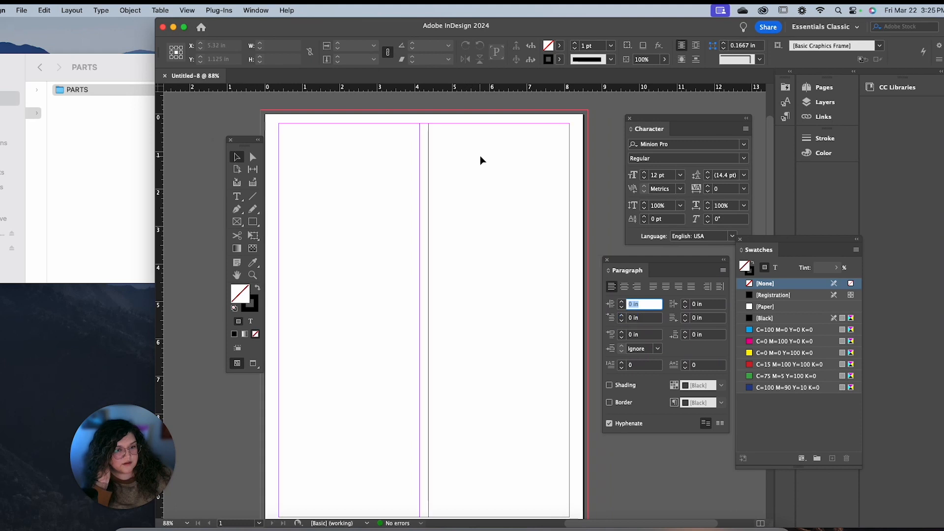
left_click_drag(249, 151, 225, 148)
left_click_drag(682, 120, 659, 122)
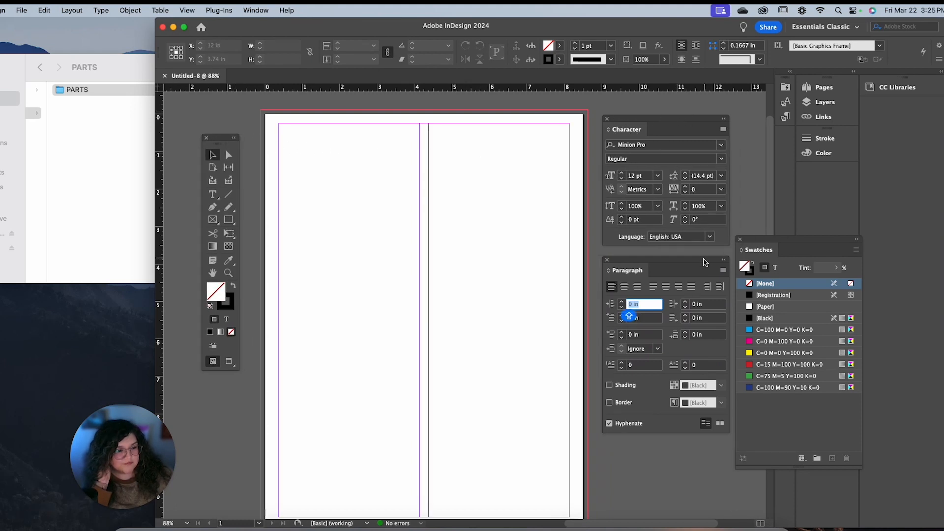
- Line up the Paragraph panel beneath the Character panel and move the Swatches panel up beside them
left_click_drag(701, 264, 696, 264)
left_click_drag(805, 245, 806, 207)
left_click(260, 10)
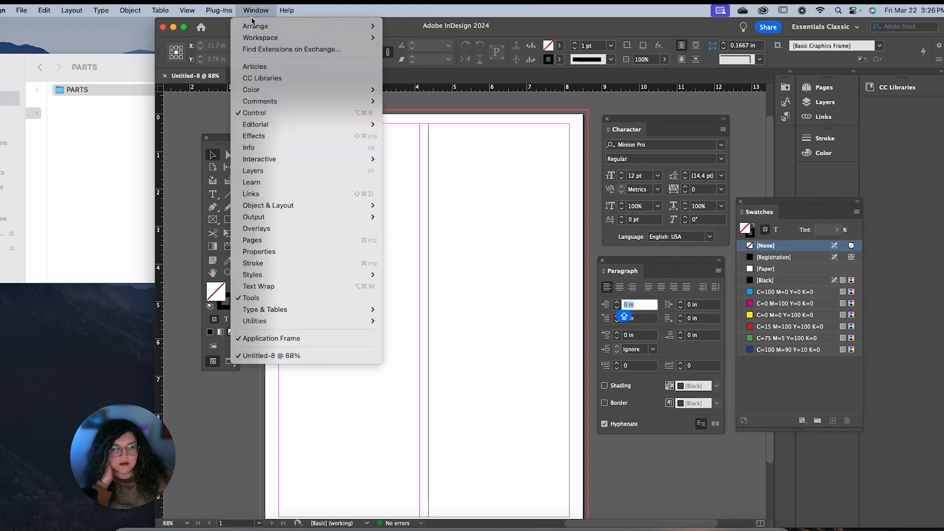
mouse_move(306, 100)
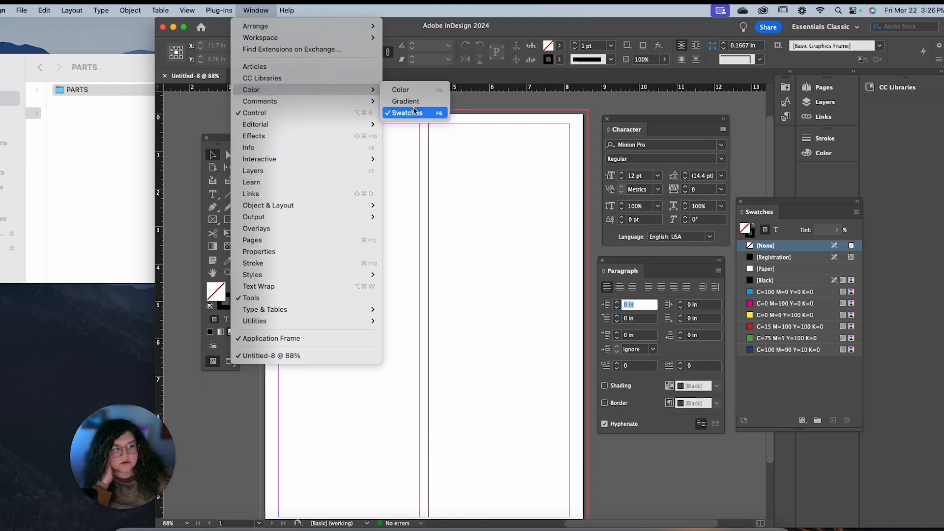
left_click(749, 142)
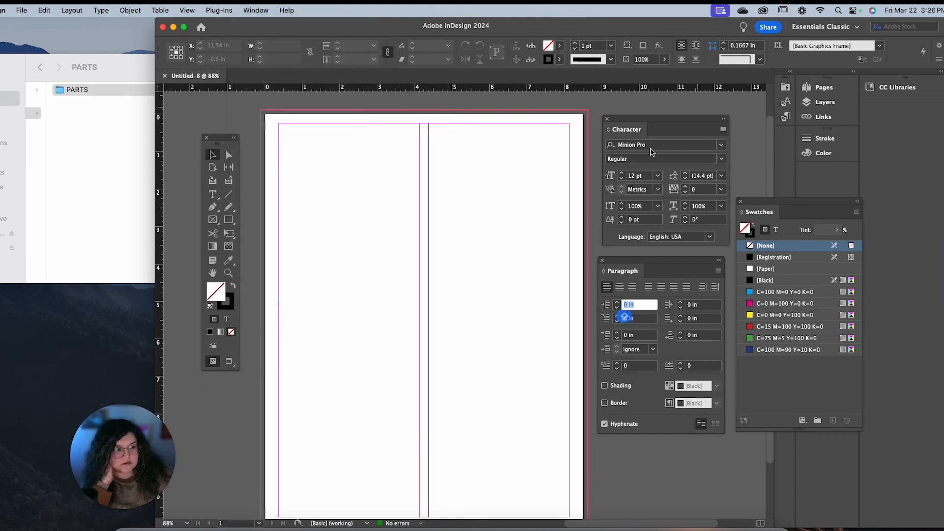
- Draw an empty frame about 1.97 x 0.53 in at the page's upper-left margin corner and a large frame spanning both columns below it
scroll(461, 240, "down", 2)
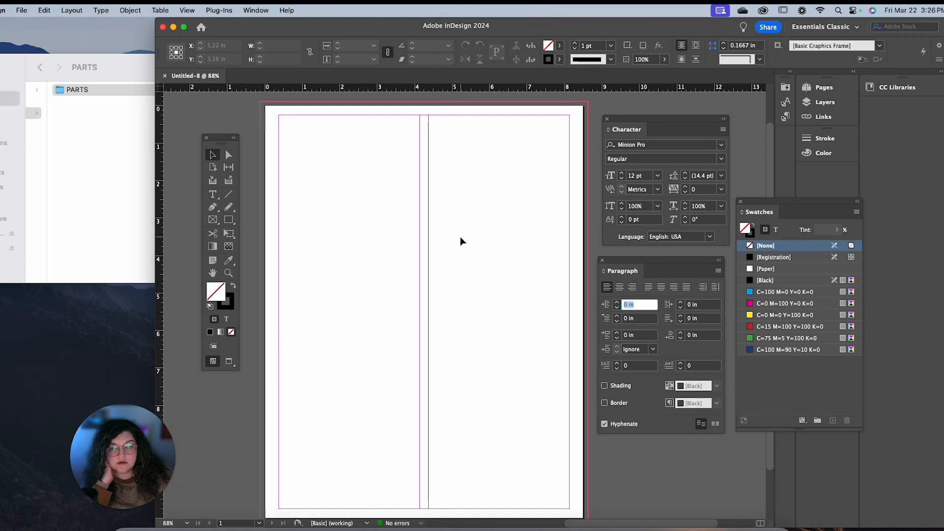
scroll(71, 142, "left", 1)
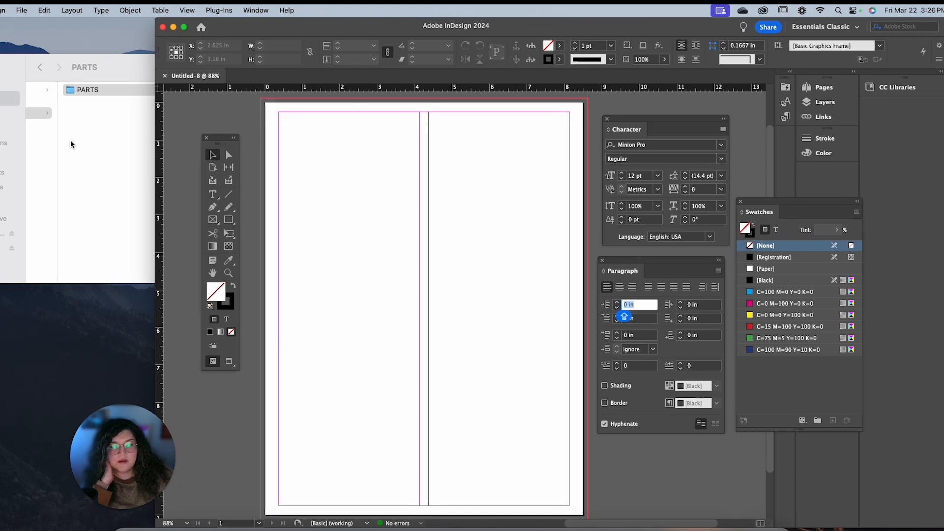
left_click(213, 221)
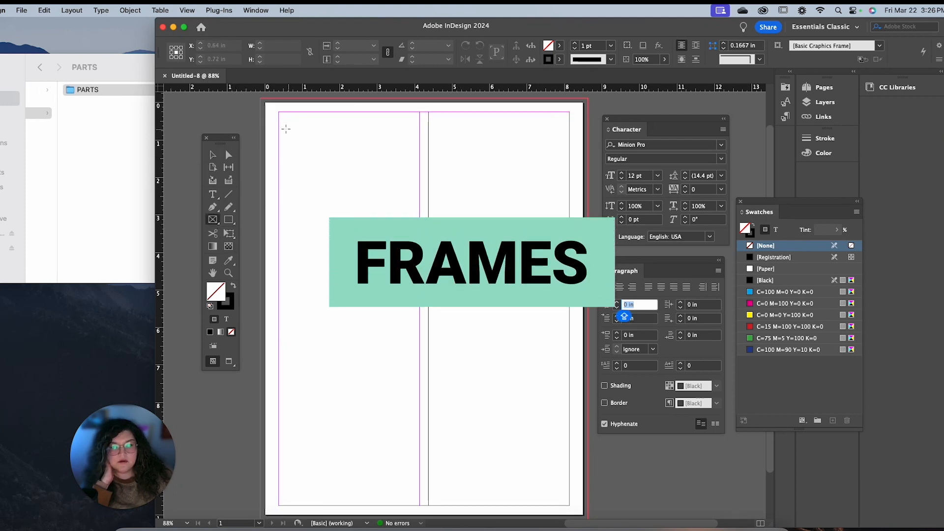
left_click_drag(279, 113, 352, 132)
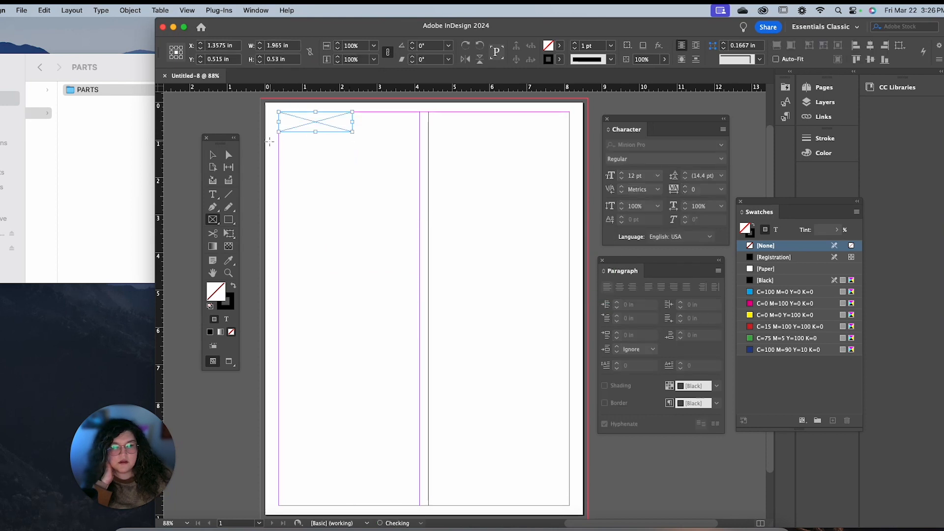
left_click_drag(279, 143, 573, 318)
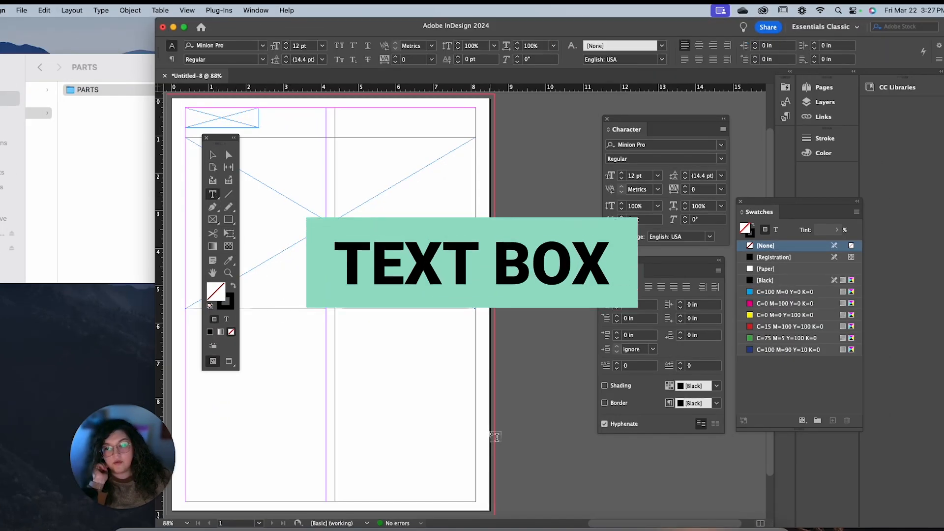
- Draw a text frame below the large frame between the page margins and lower its upper edge, making it about 7.75 x 4.7 in
scroll(496, 437, "left", 5)
left_click_drag(280, 321, 565, 499)
left_click(213, 155)
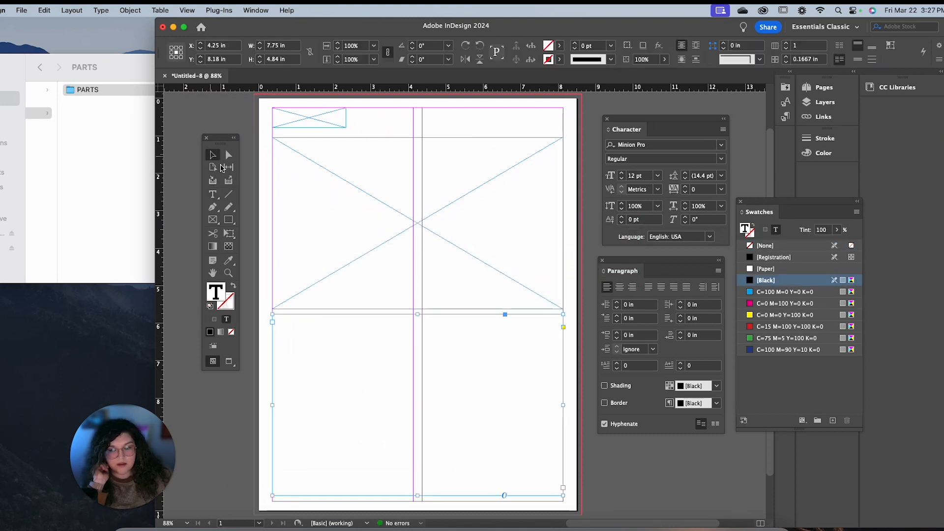
left_click_drag(417, 313, 418, 319)
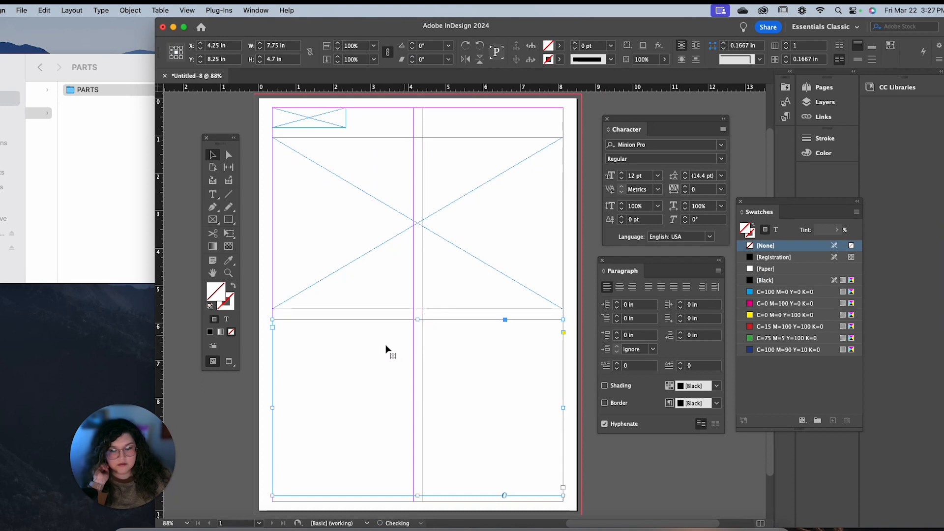
- Give the text frame 2 columns with a 0.25 in gutter and raise its lower edge to about 4.52 in height
left_click(785, 43)
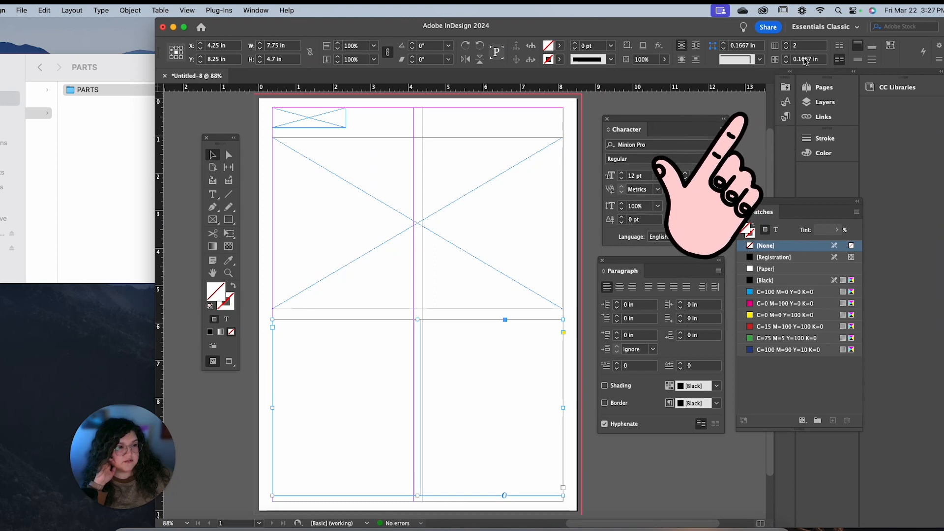
left_click(784, 56)
left_click(785, 56)
left_click(785, 56)
left_click(785, 60)
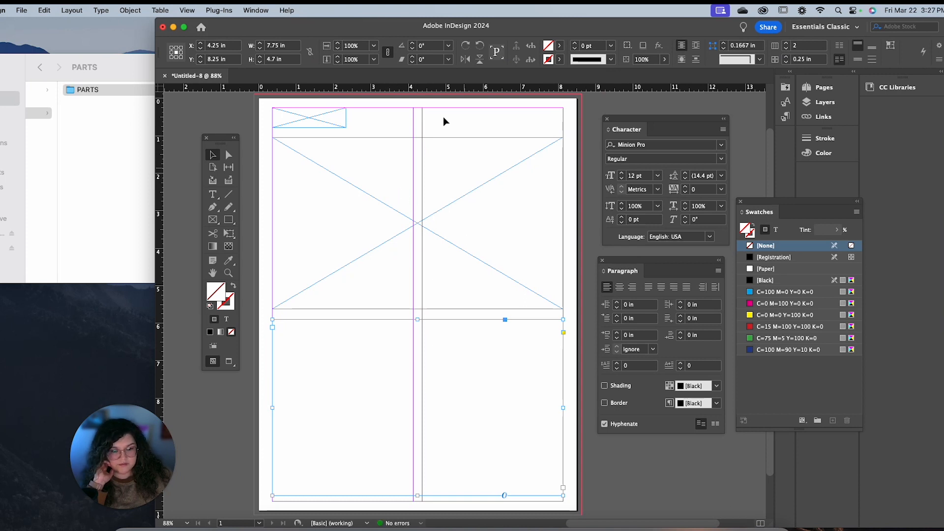
left_click_drag(417, 495, 417, 490)
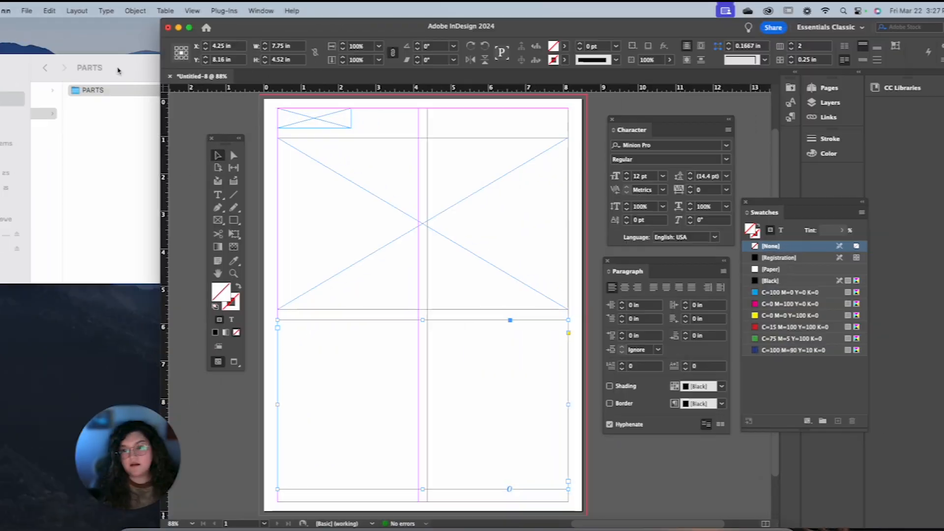
- Switch to Finder, open Work_Travel from the PARTS folder in Microsoft Word and look through the article
left_click(118, 70)
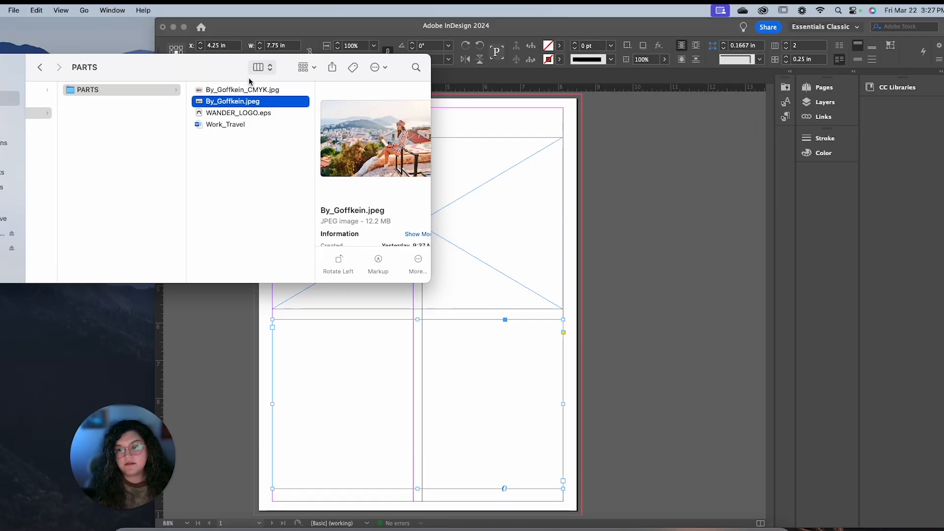
double_click(220, 126)
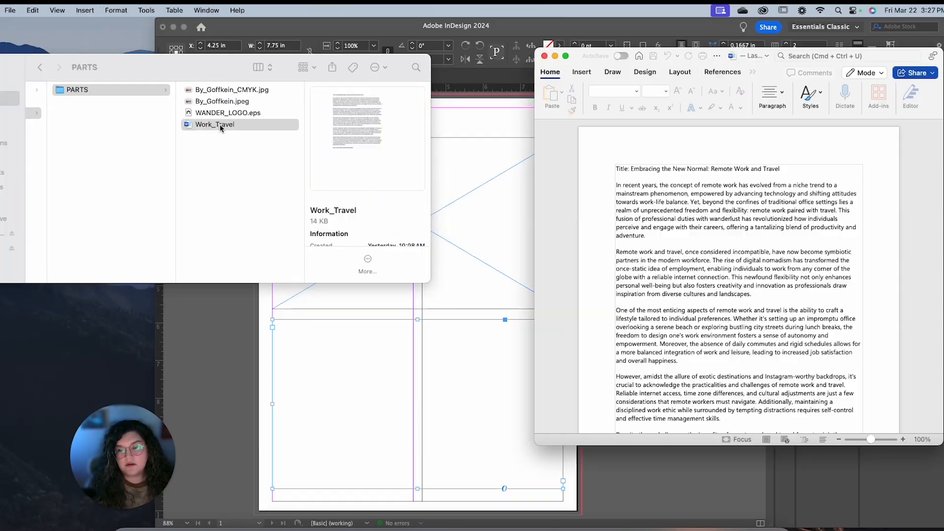
scroll(820, 243, "down", 10)
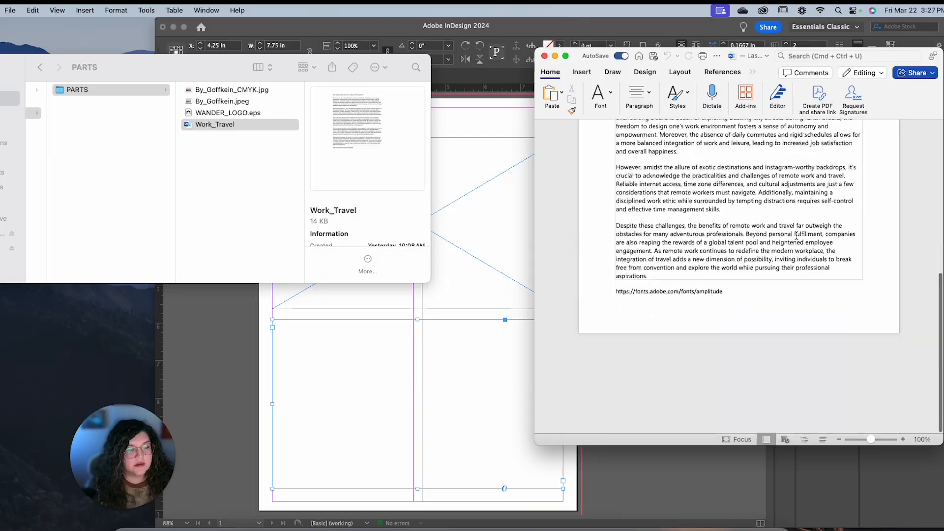
- Return to InDesign, try filling the empty two-column text frame with placeholder text, and undo the fill
left_click(320, 330)
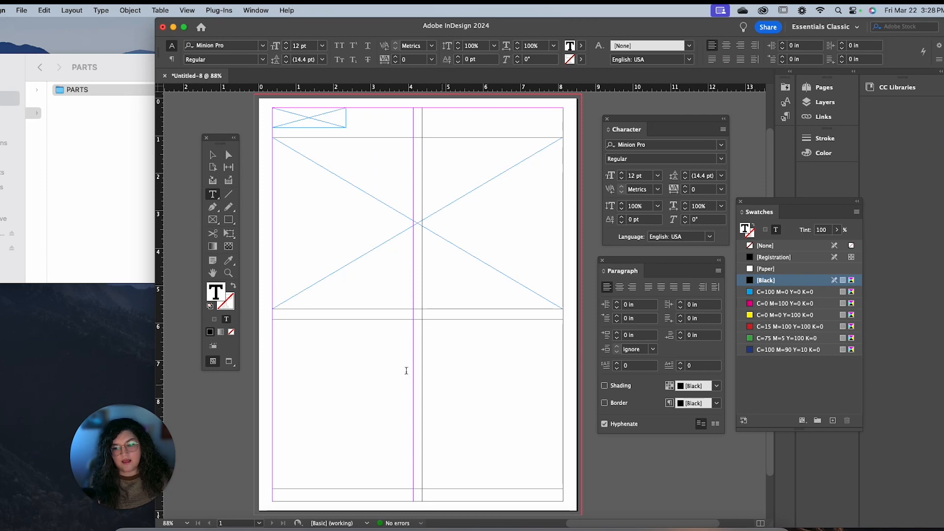
right_click(281, 335)
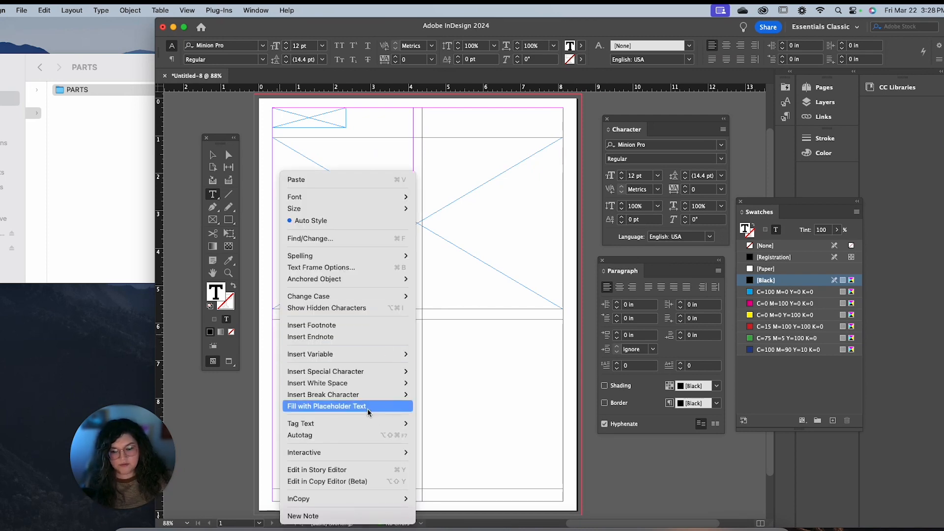
left_click(327, 406)
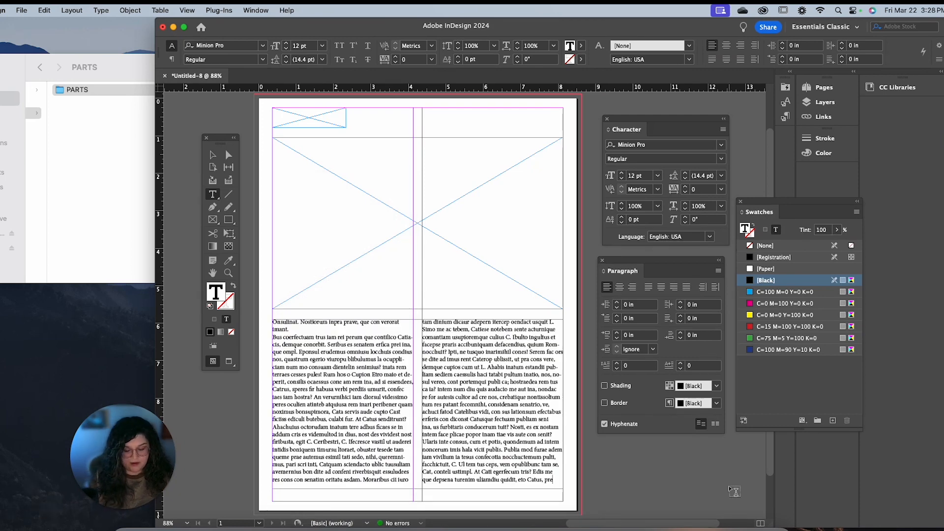
key("super+z")
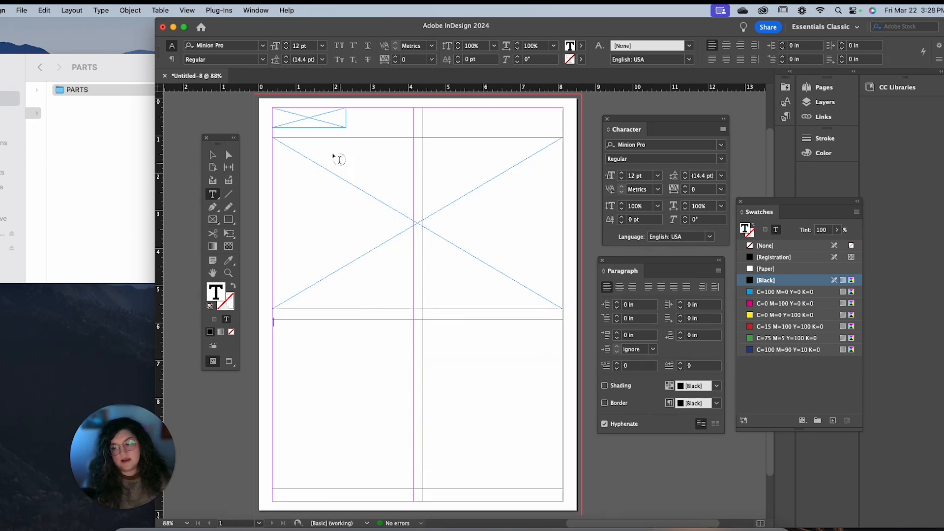
- Set the font for the empty two-column text frame to Amplitude
left_click(263, 46)
scroll(258, 154, "up", 20)
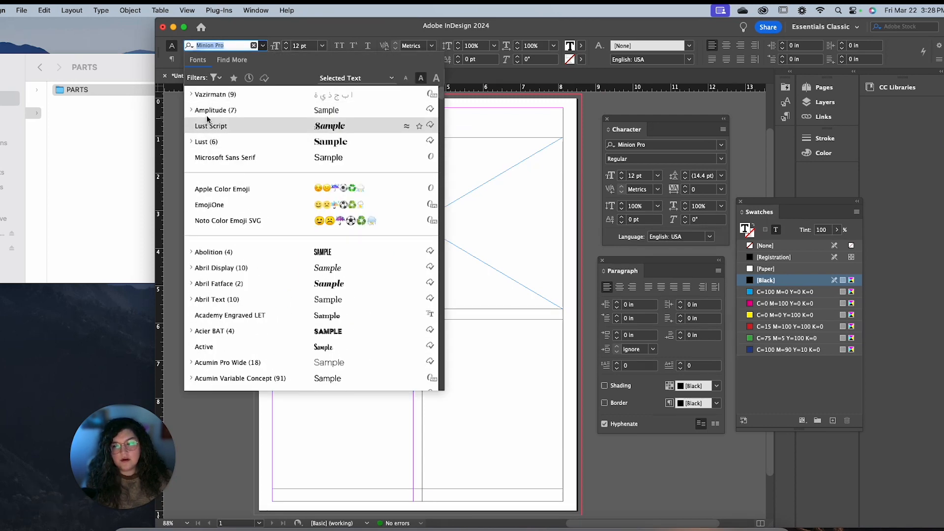
left_click(206, 111)
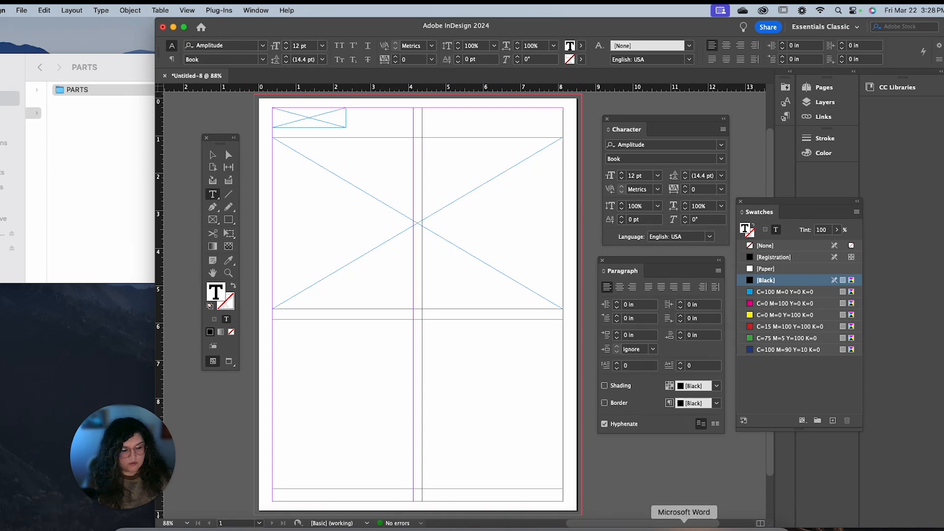
- Switch to Microsoft Word, copy the article's body without its title, and paste it into the two-column text frame in InDesign
left_click(683, 527)
right_click(691, 199)
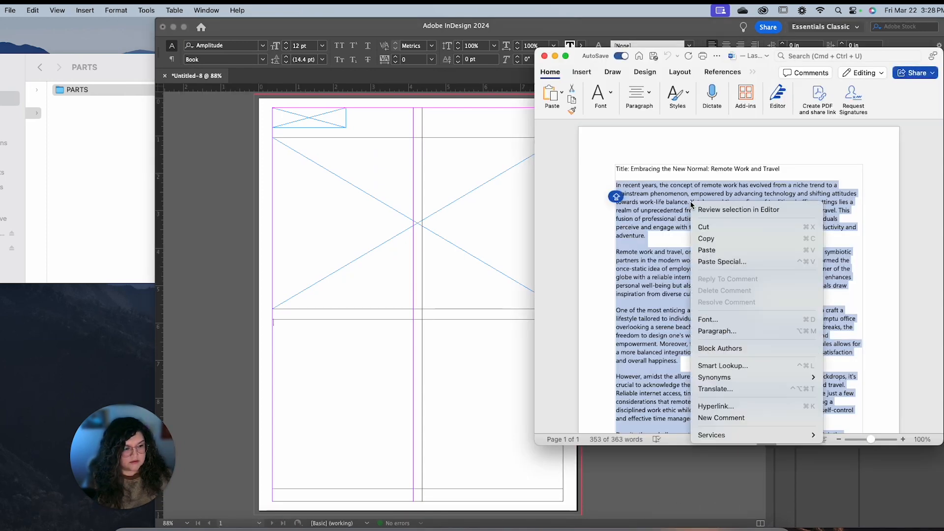
left_click(716, 238)
left_click(297, 327)
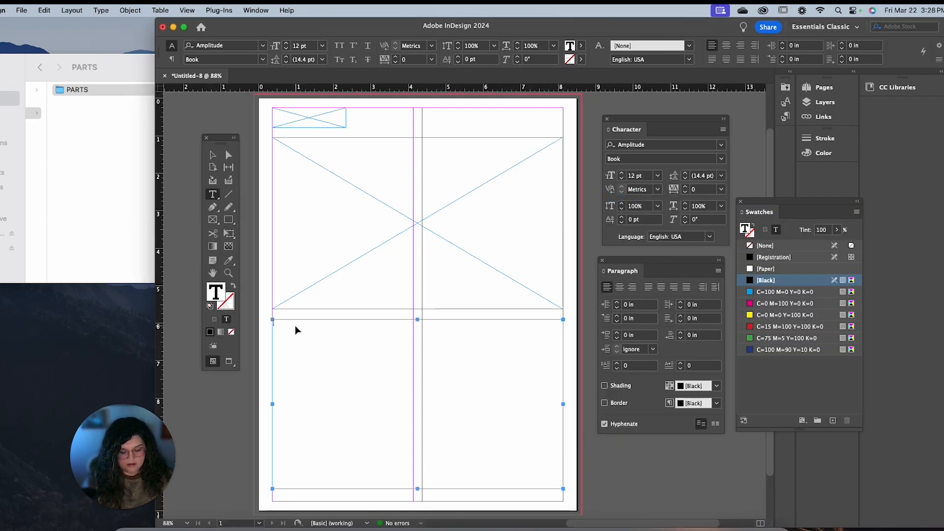
key("super+v")
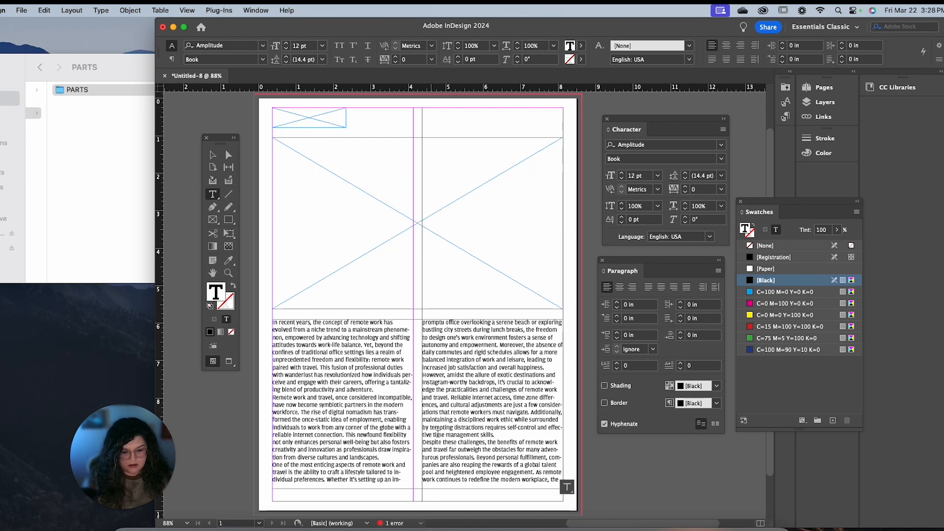
- Thread the article's overset text into a frame about 2.48 x 3.44 in on the pasteboard, examine it, and delete that frame
left_click(212, 155)
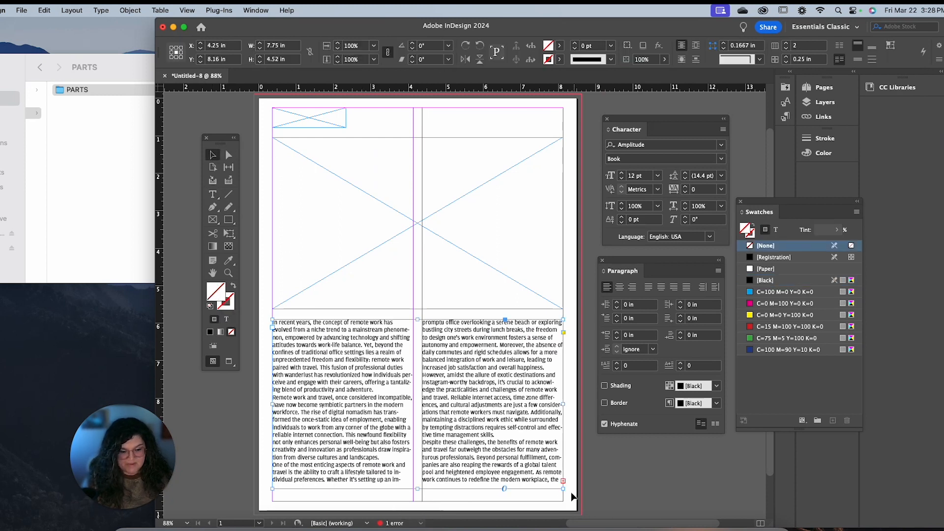
scroll(529, 472, "right", 2)
left_click(534, 481)
left_click_drag(570, 334, 662, 462)
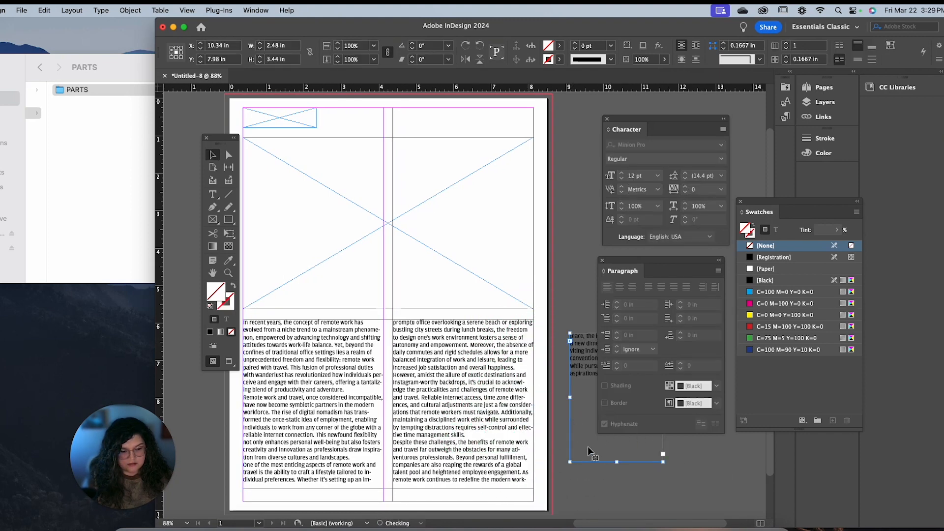
scroll(588, 446, "right", 5)
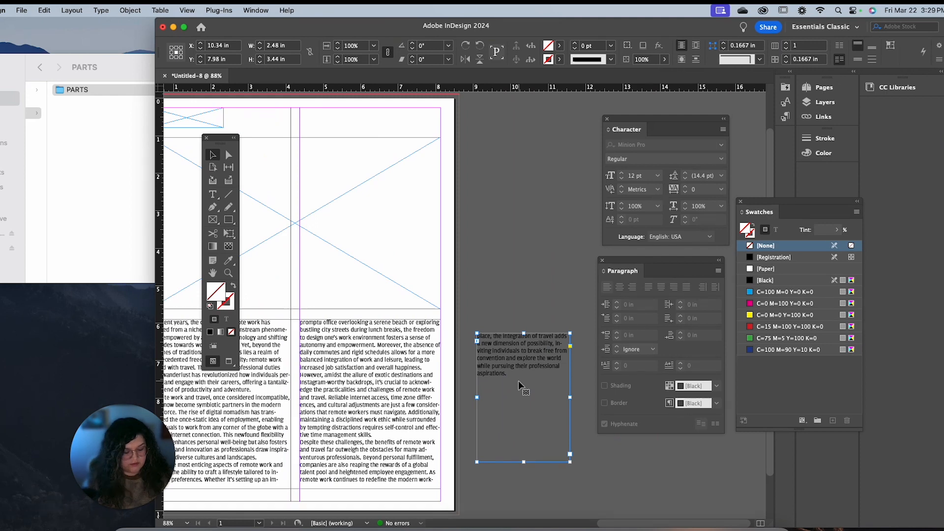
key("BackSpace")
scroll(488, 393, "left", 1)
scroll(488, 391, "left", 4)
double_click(436, 375)
scroll(500, 407, "left", 1)
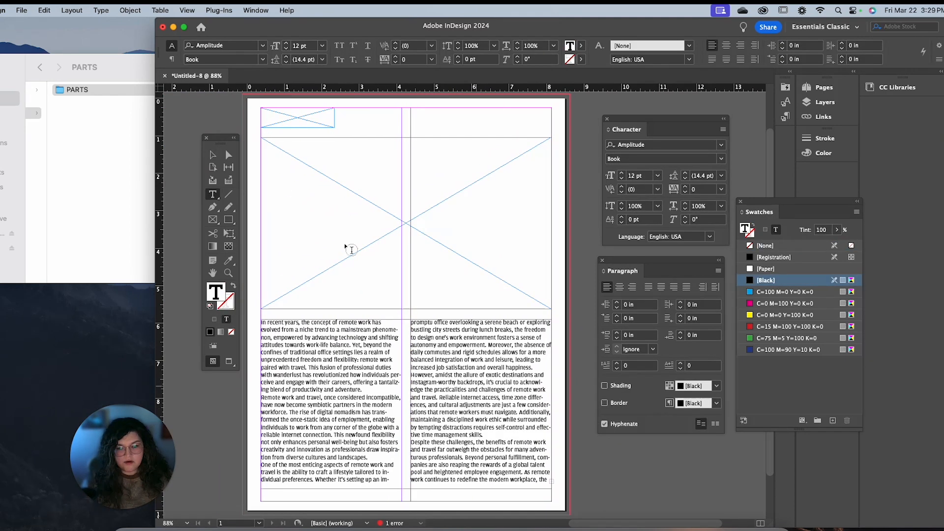
- Shorten the article text frame to about 4.08 in high by raising its lower edge, leaving room for a footer
left_click(211, 156)
scroll(459, 421, "down", 1)
scroll(460, 422, "left", 1)
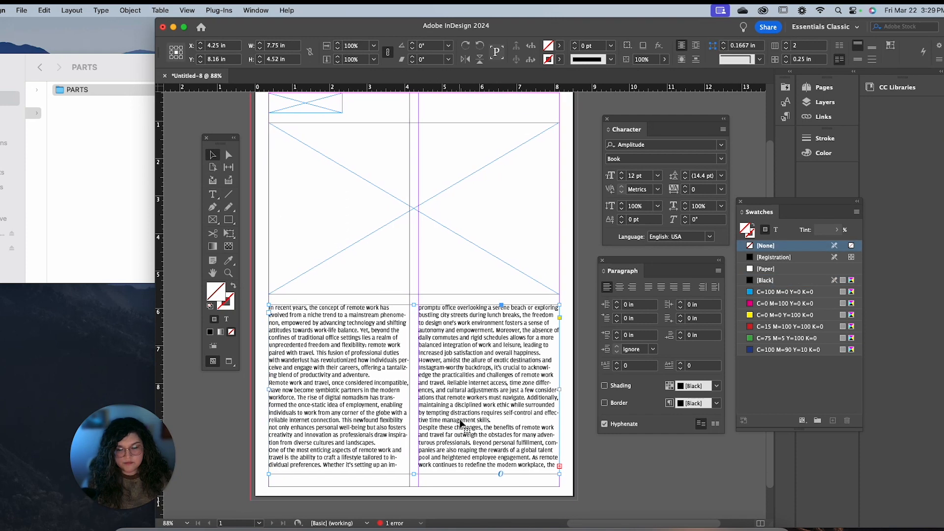
left_click(213, 194)
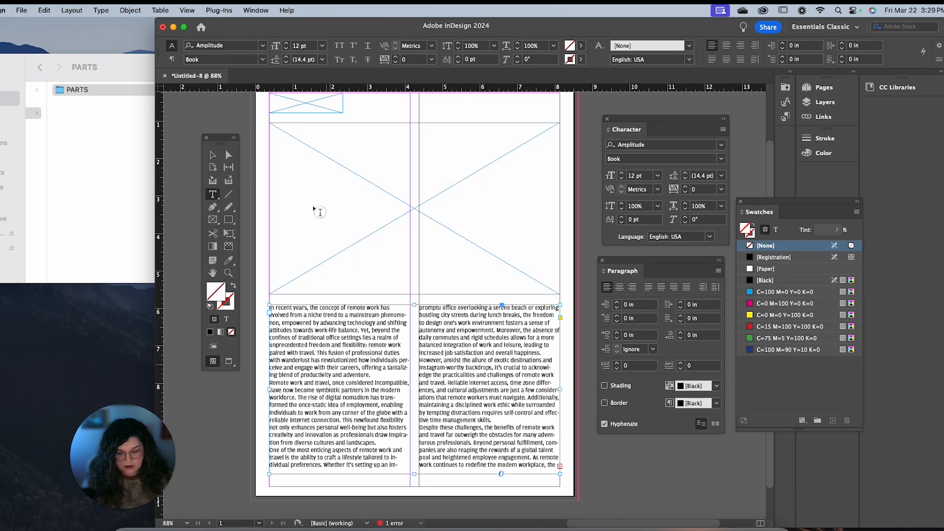
left_click(212, 155)
left_click_drag(414, 475, 415, 458)
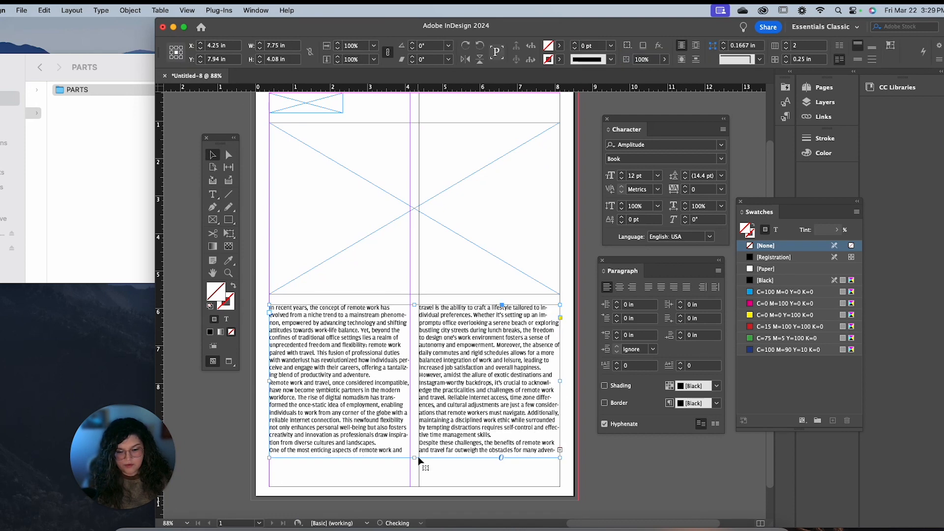
- Draw a footer text frame about 2.75 x 0.35 in at the page's lower-left margin corner and enter WANDERMAGAZINE in Vazirmatn Black
left_click(212, 197)
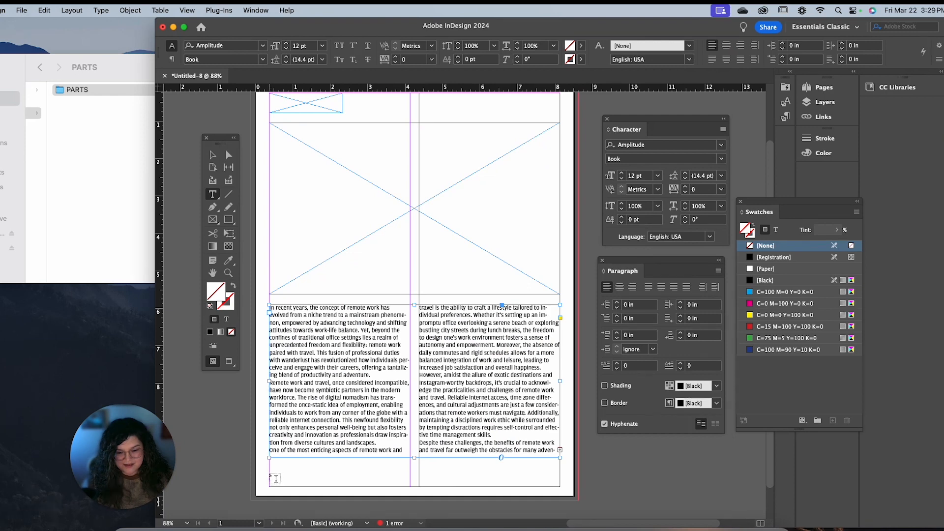
left_click_drag(270, 474, 372, 487)
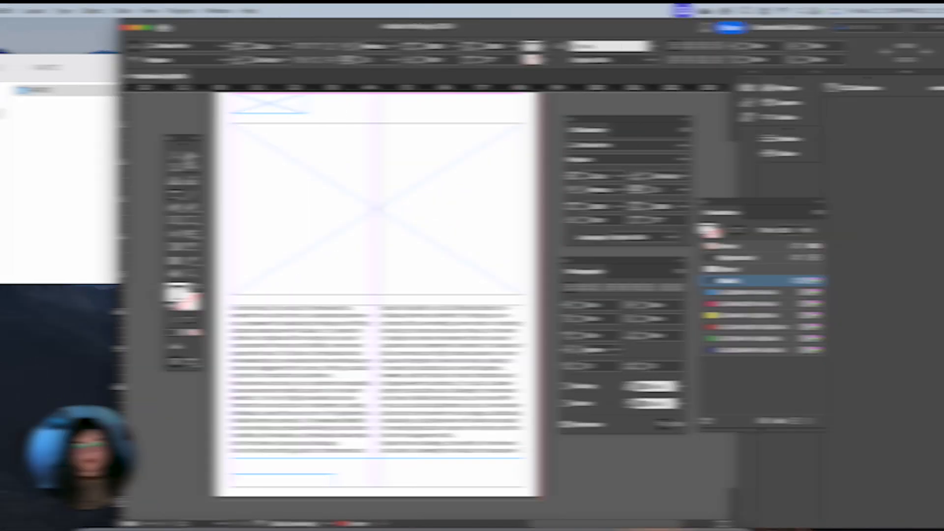
type("WA")
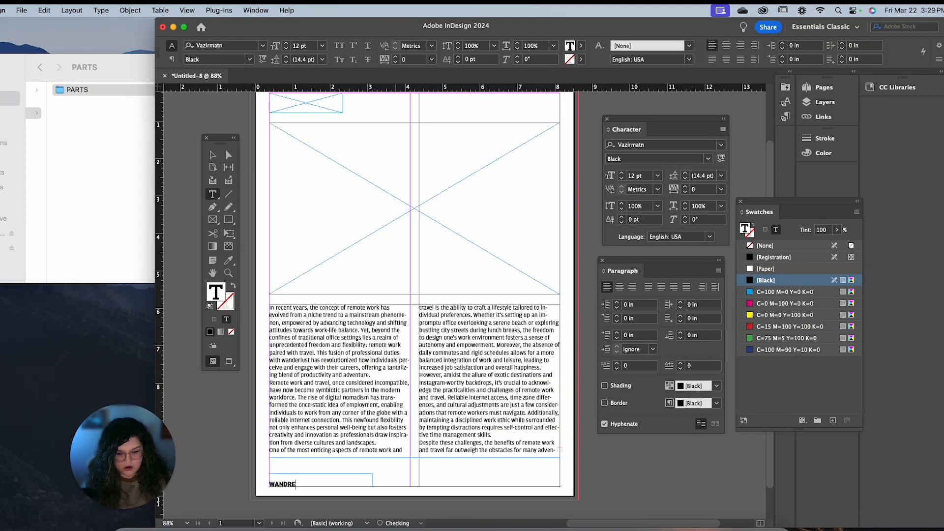
type("NDERMAGAZIN")
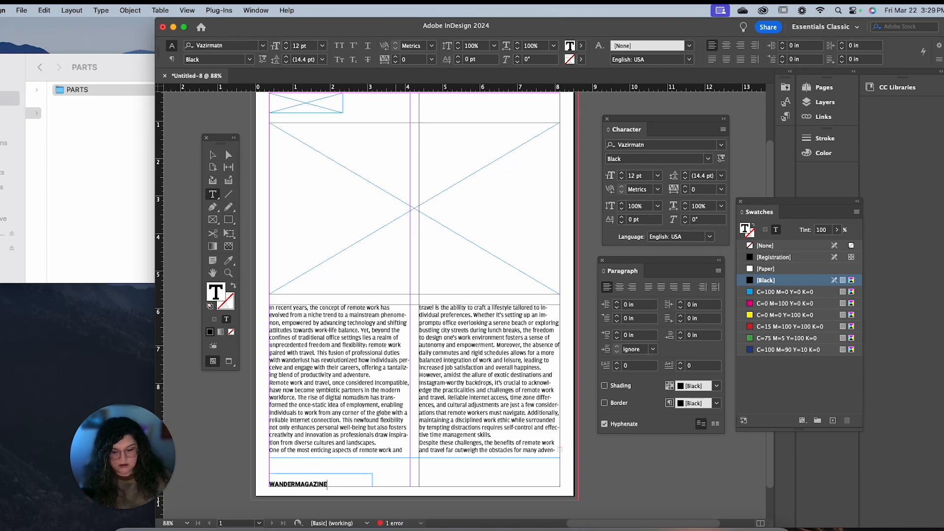
- Set the word MAGAZINE in the footer to the Light font style
scroll(369, 463, "down", 2)
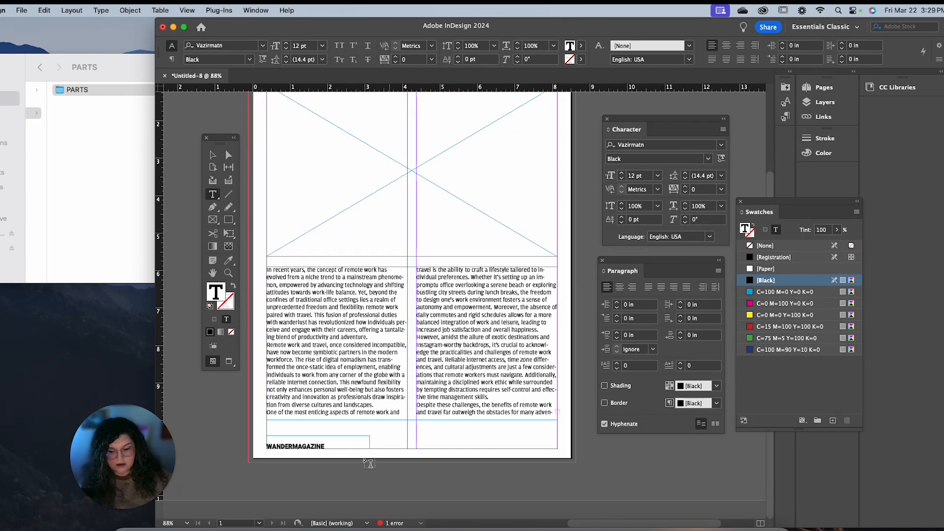
left_click_drag(336, 444, 295, 446)
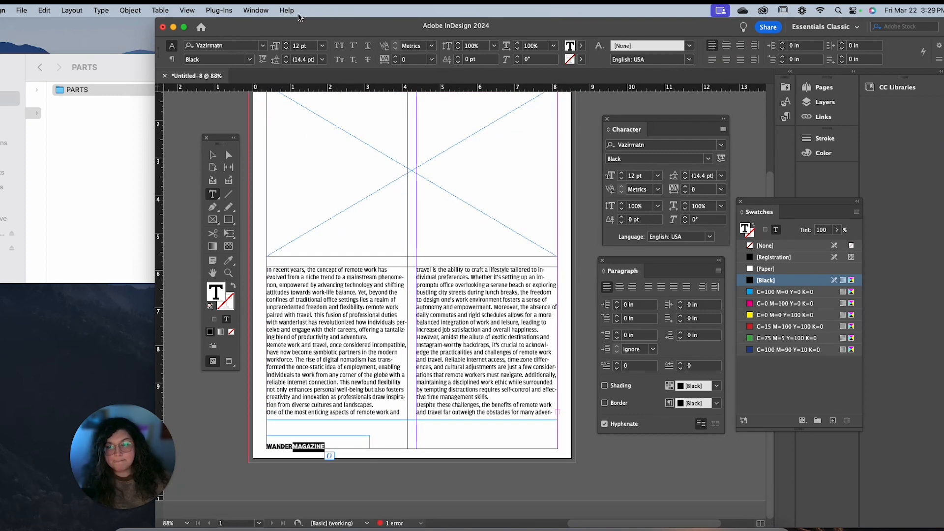
left_click(249, 60)
left_click(224, 94)
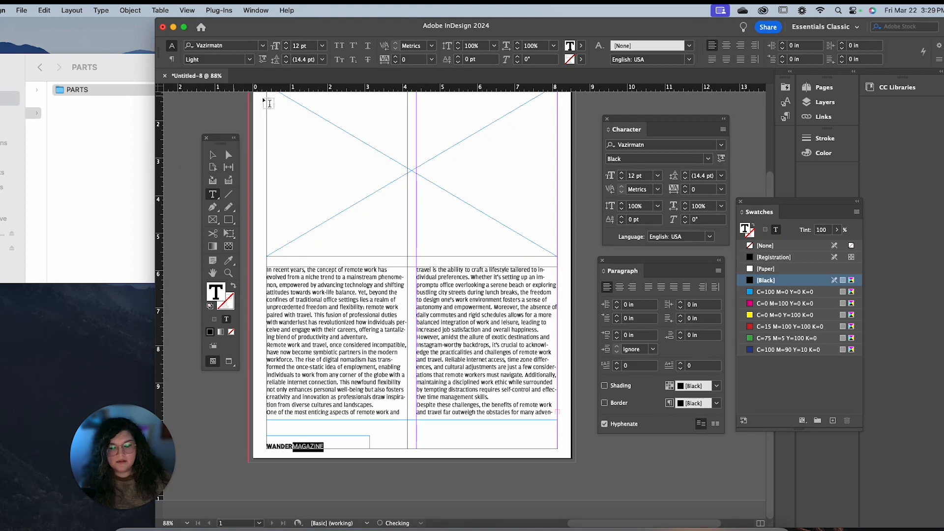
- Insert the page number 02 before WANDERMAGAZINE in the footer and set it to the Light font style
left_click(293, 446)
left_click(267, 445)
type("02")
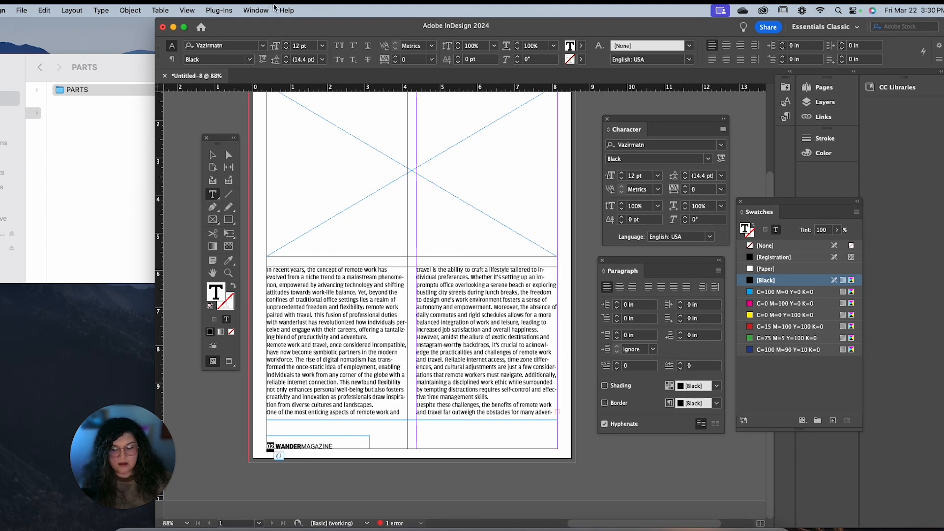
left_click(250, 60)
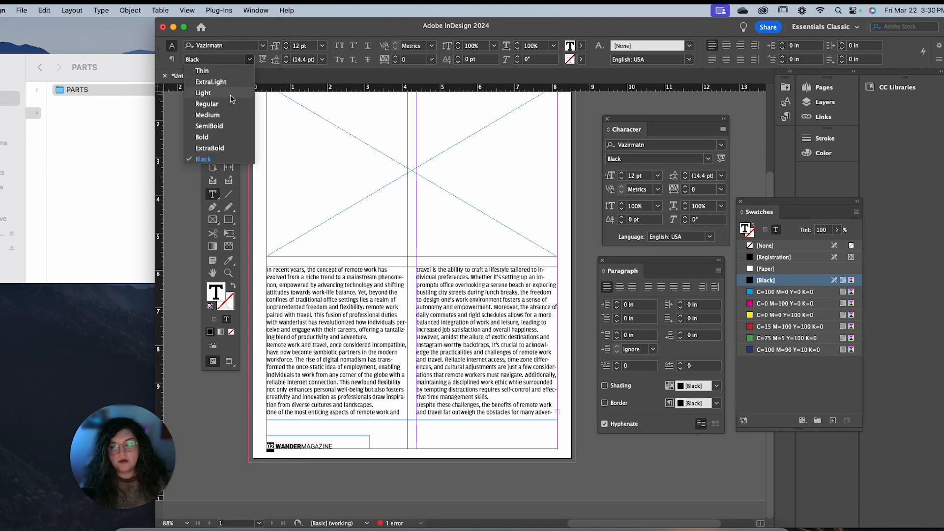
left_click(207, 93)
- Fit the footer text frame to its content and nudge it down to the bottom margin
left_click(212, 155)
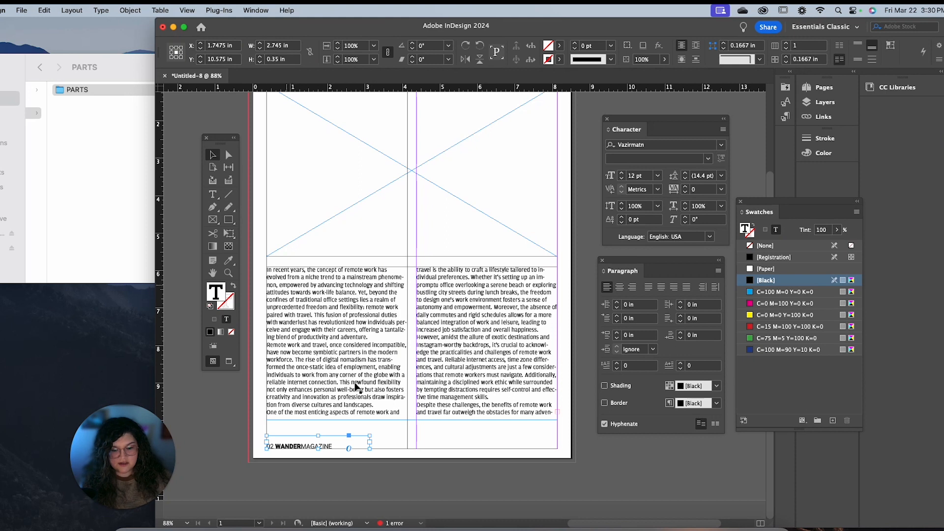
left_click_drag(318, 435, 319, 438)
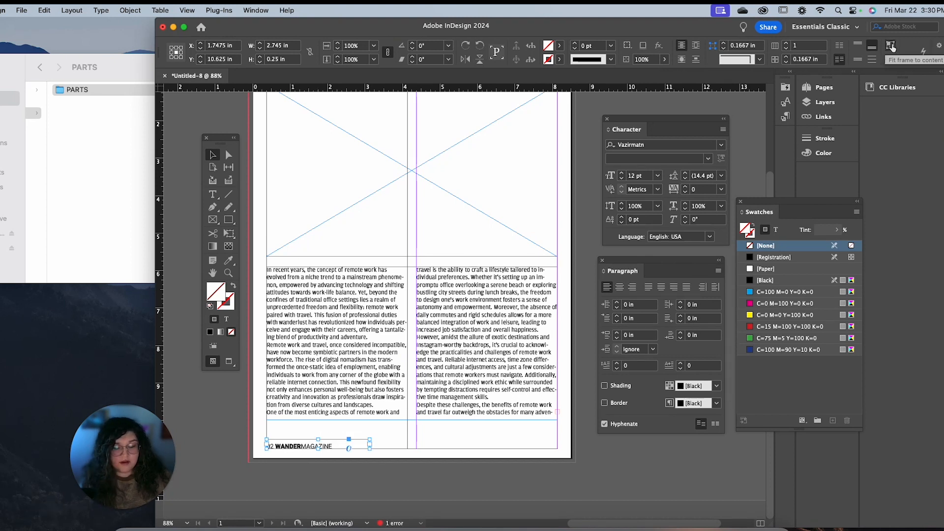
left_click(891, 46)
key("Down")
key("Down")
key("Down")
key("Down")
key("Down")
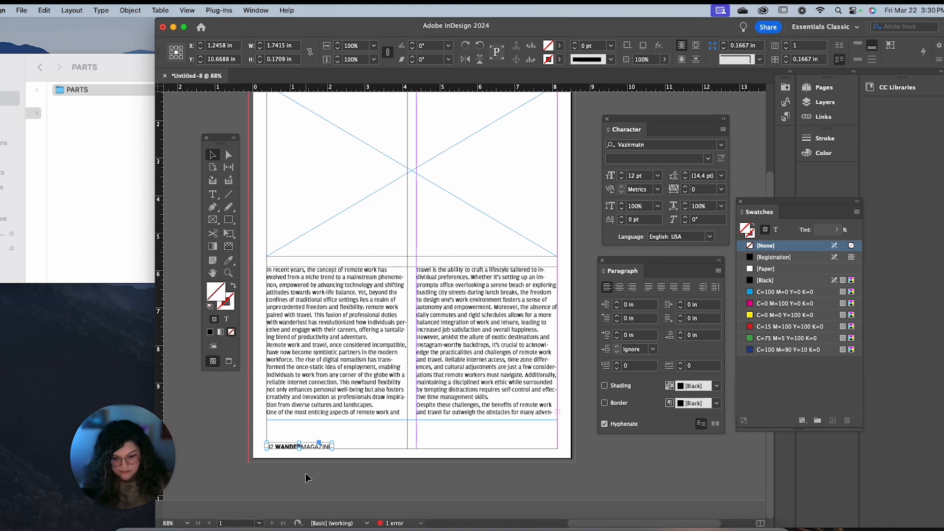
left_click(308, 471)
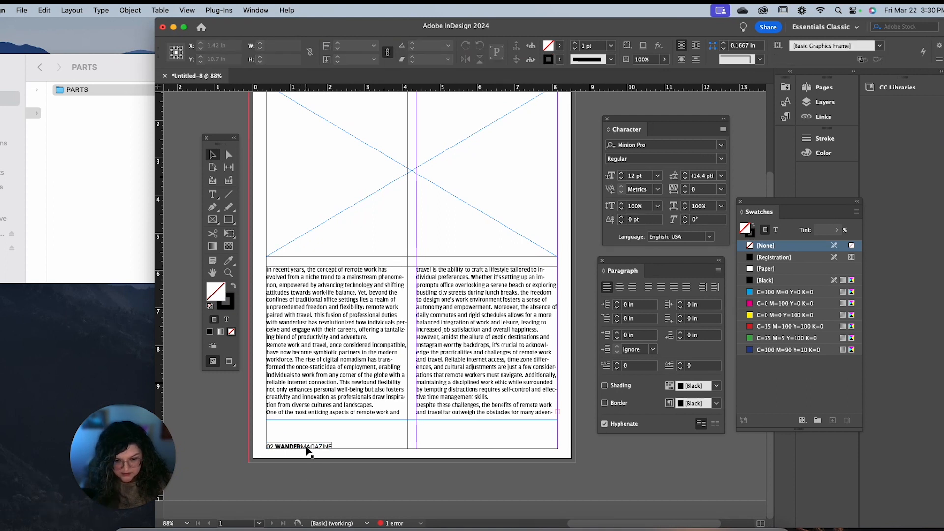
- Extend the article text frame's lower edge to make it about 4.58 in high, just above the footer, and nudge the frame slightly up
left_click(392, 345)
mouse_move(411, 419)
left_mouse_down()
mouse_move(412, 445)
mouse_move(412, 436)
left_mouse_up()
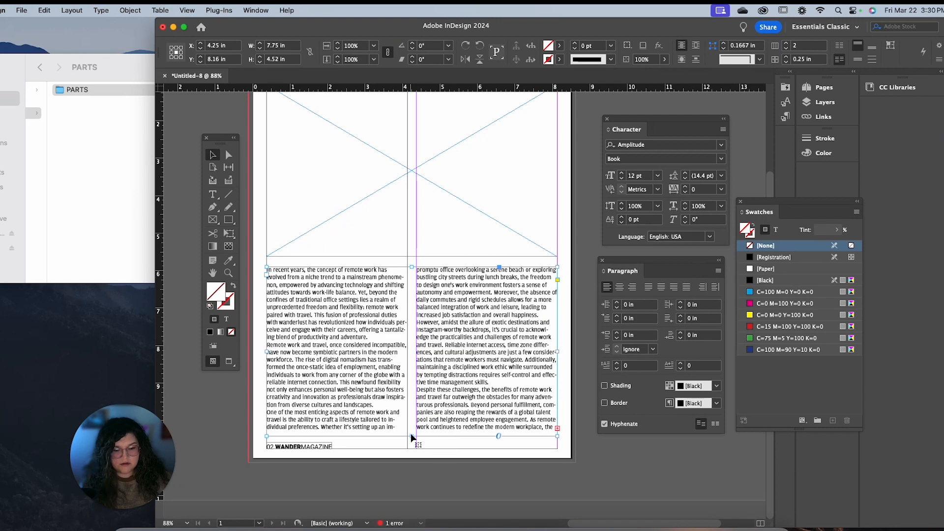
left_click(412, 436)
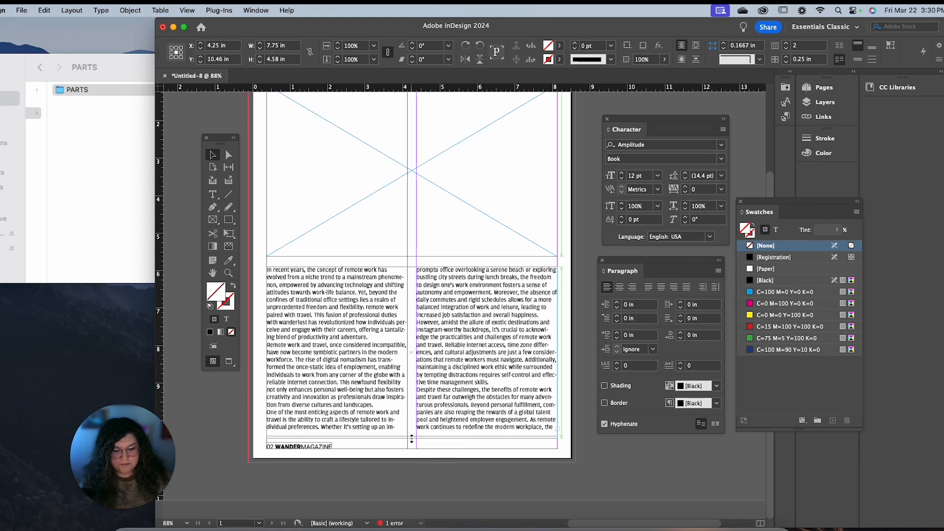
left_click_drag(411, 438, 411, 439)
key("Up")
key("Up")
key("Up")
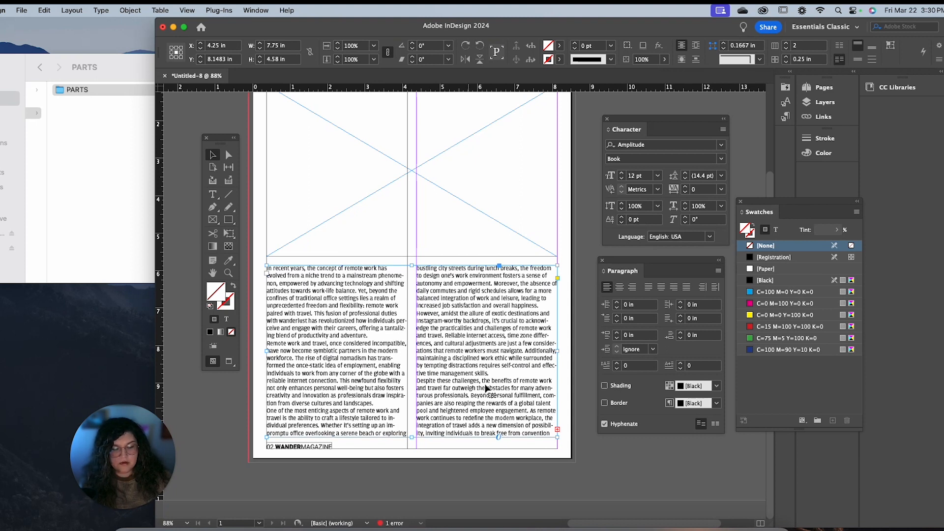
- Set the article's opening words "In recent years, the concept of remote work" in all caps
double_click(472, 318)
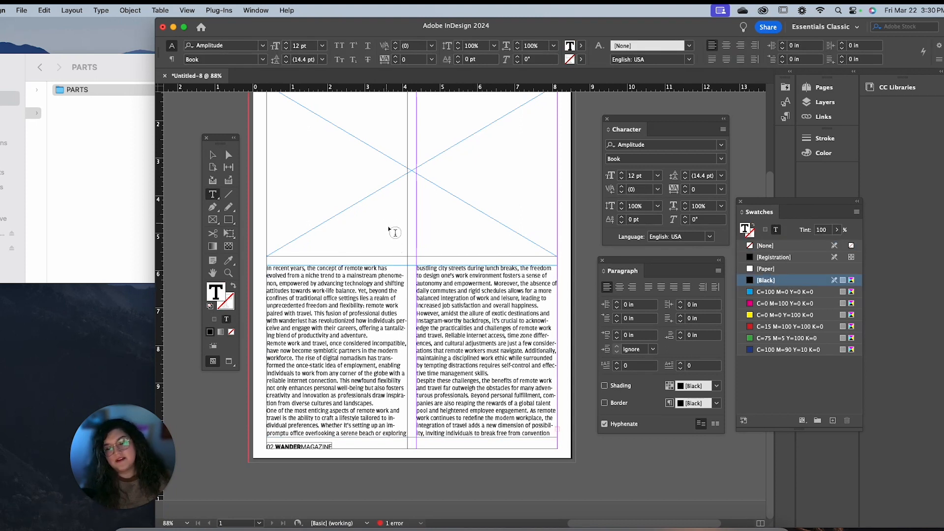
left_click_drag(377, 268, 242, 268)
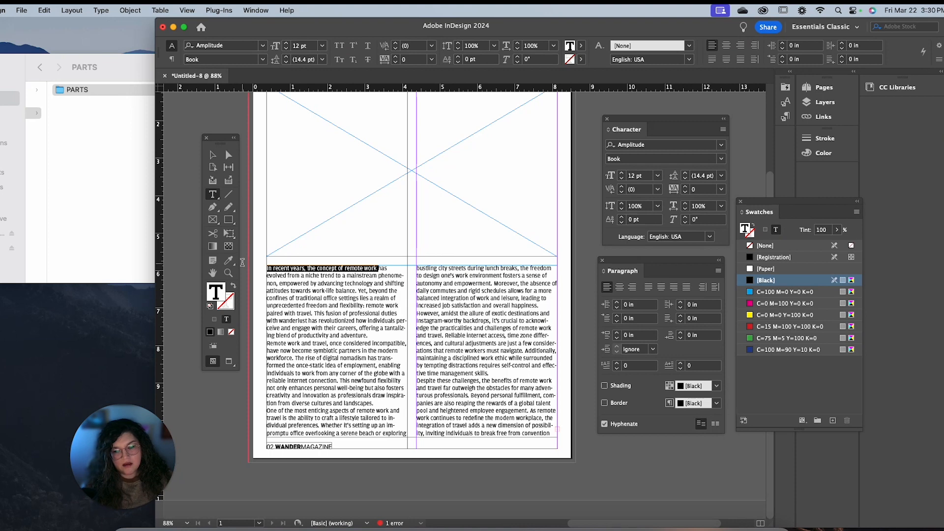
left_click(340, 45)
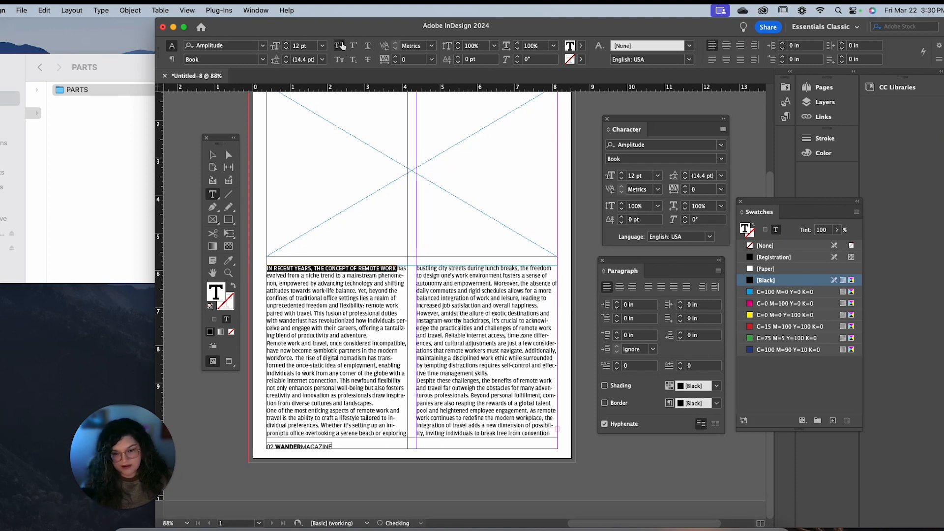
- Give the second through fifth paragraphs of the article a first-line left indent of 0.125 in
triple_click(334, 362)
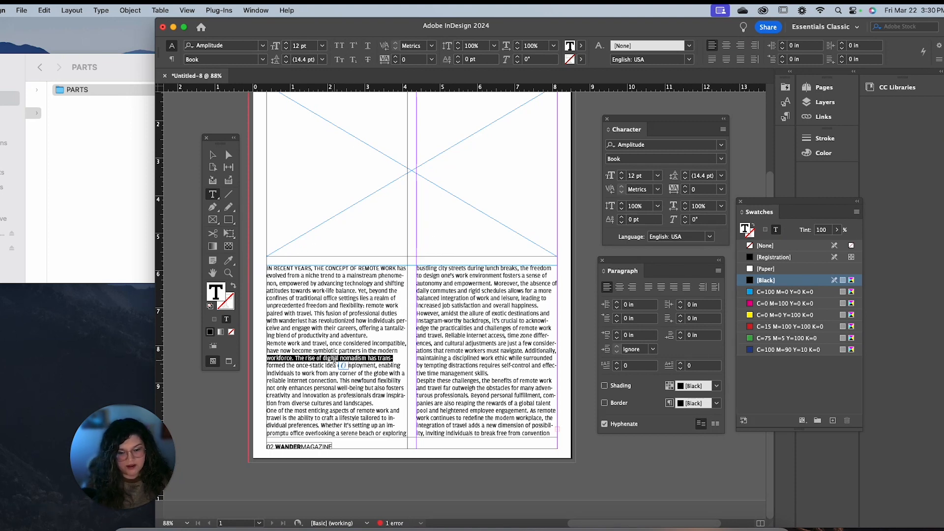
left_click(781, 56)
triple_click(317, 422)
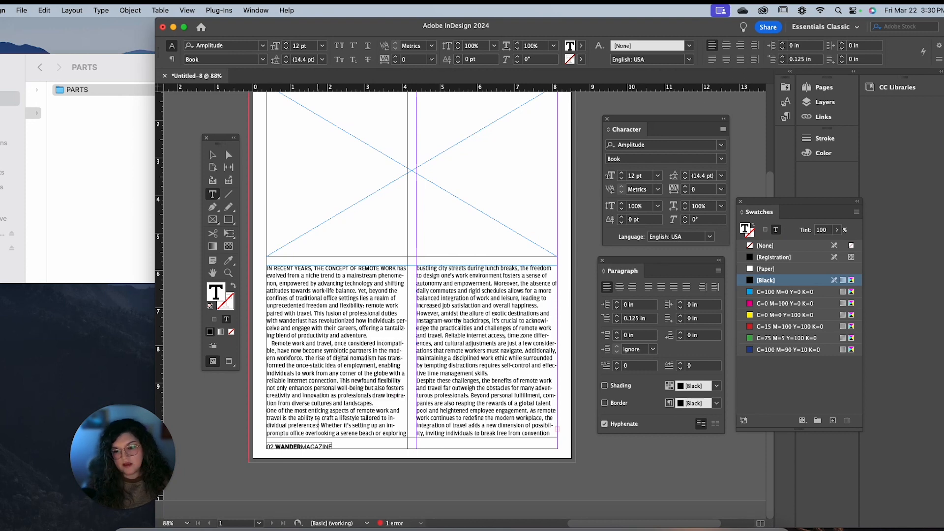
left_click(782, 56)
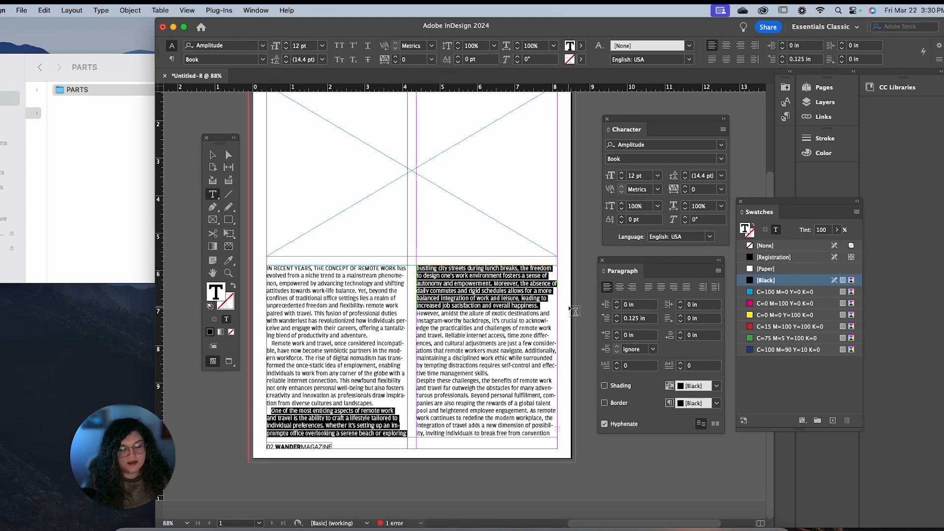
triple_click(491, 344)
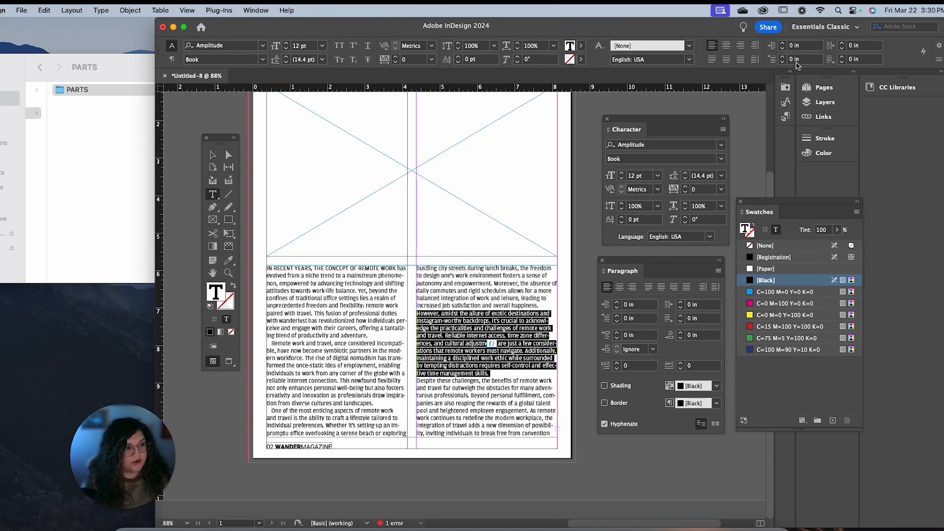
left_click(783, 56)
triple_click(448, 422)
left_click(783, 57)
- Turn off hyphenation for the whole article text frame
left_click(493, 373)
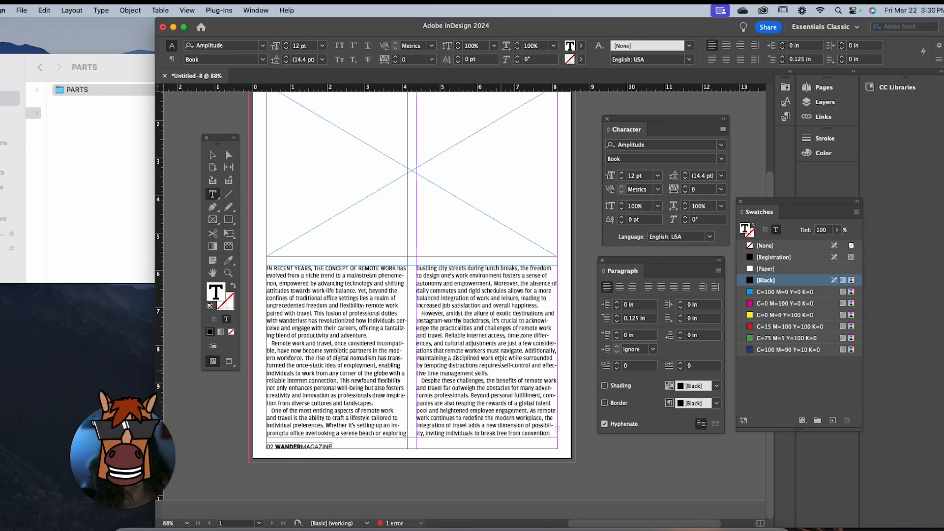
key("Escape")
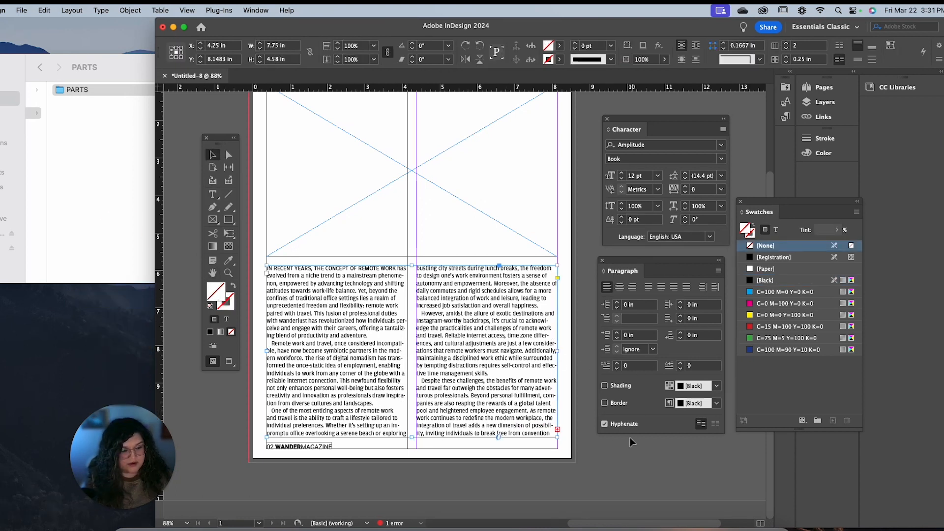
left_click(604, 424)
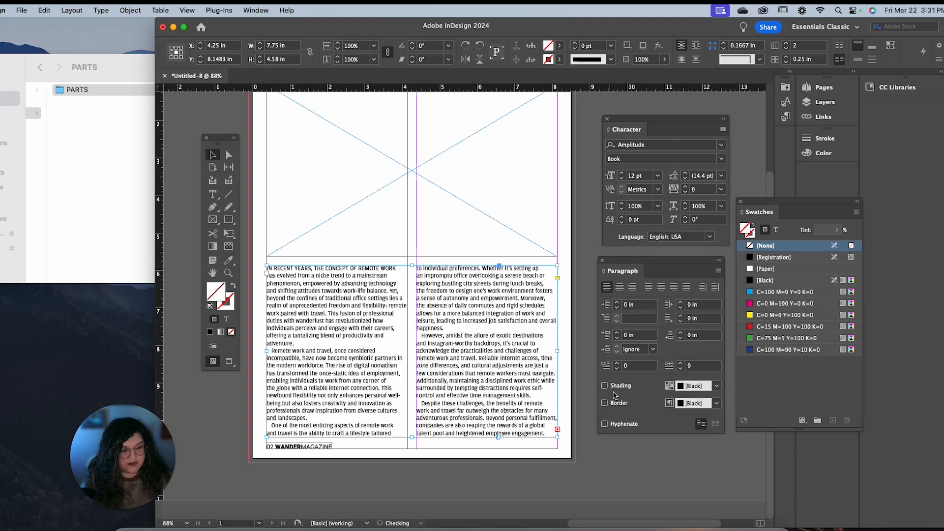
- Set the tracking of the paragraph starting "One of the most enticing aspects" to -10 to remove its single-word last line
double_click(457, 311)
double_click(461, 305)
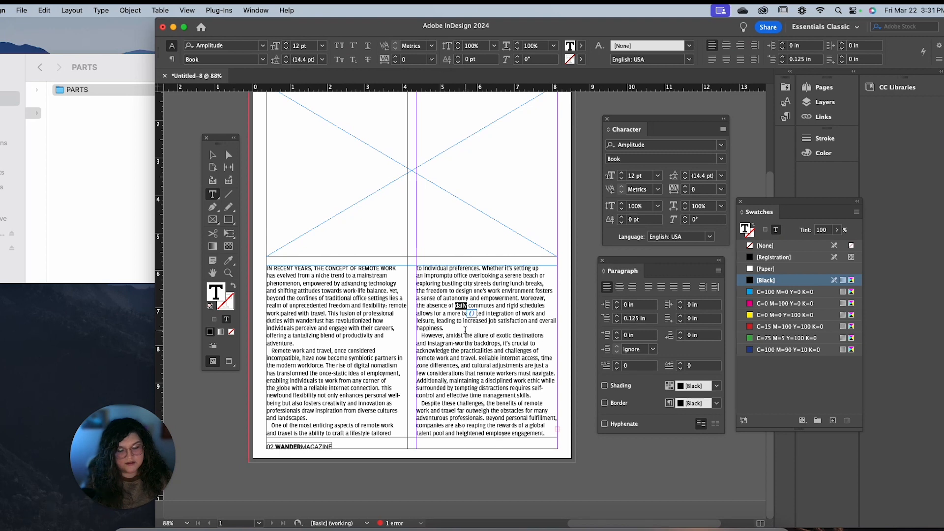
left_click_drag(443, 328, 270, 425)
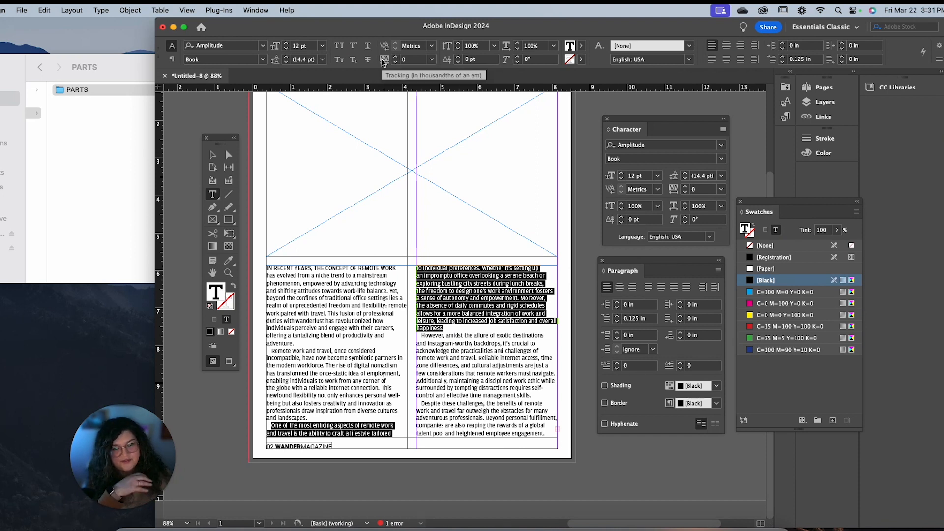
left_click(395, 62)
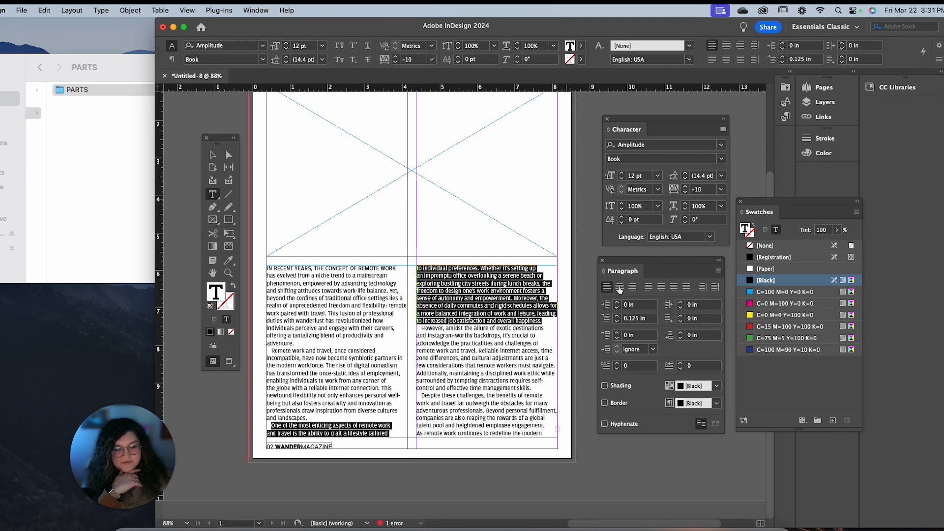
- Set the tracking of the opening paragraph to -10 from "has evolved" to its end
double_click(313, 387)
double_click(314, 387)
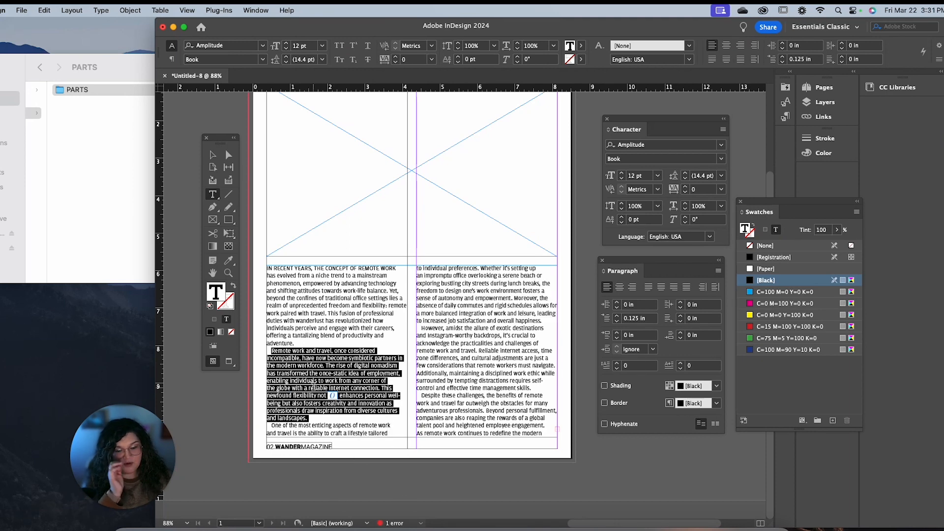
double_click(301, 302)
left_click_drag(302, 343, 258, 278)
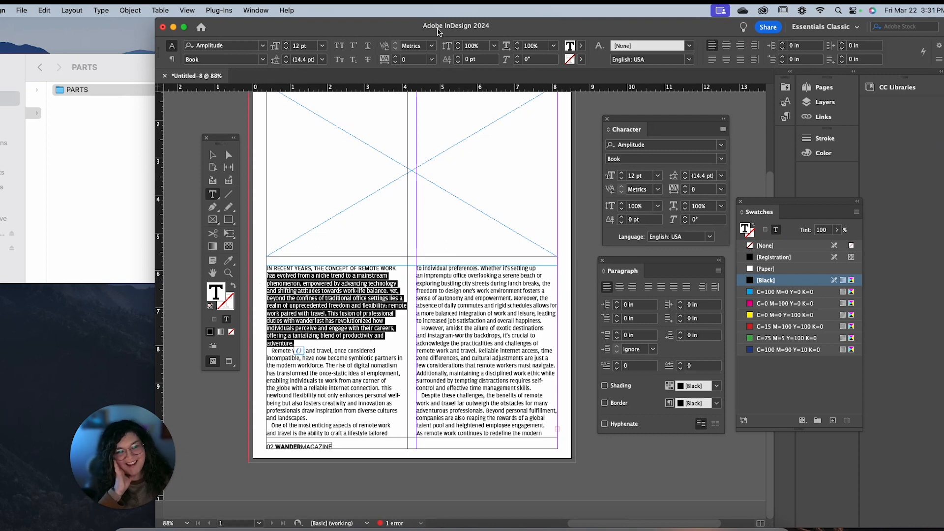
left_click(395, 63)
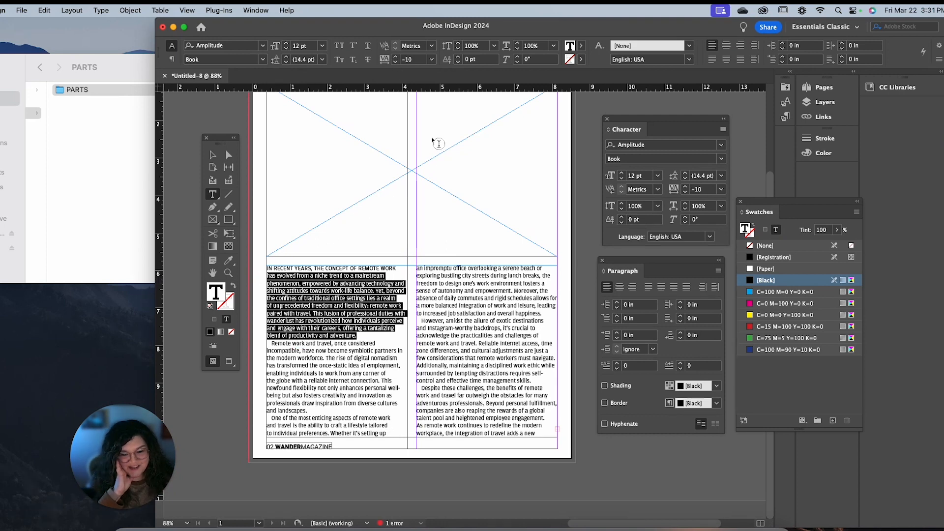
left_click(273, 433)
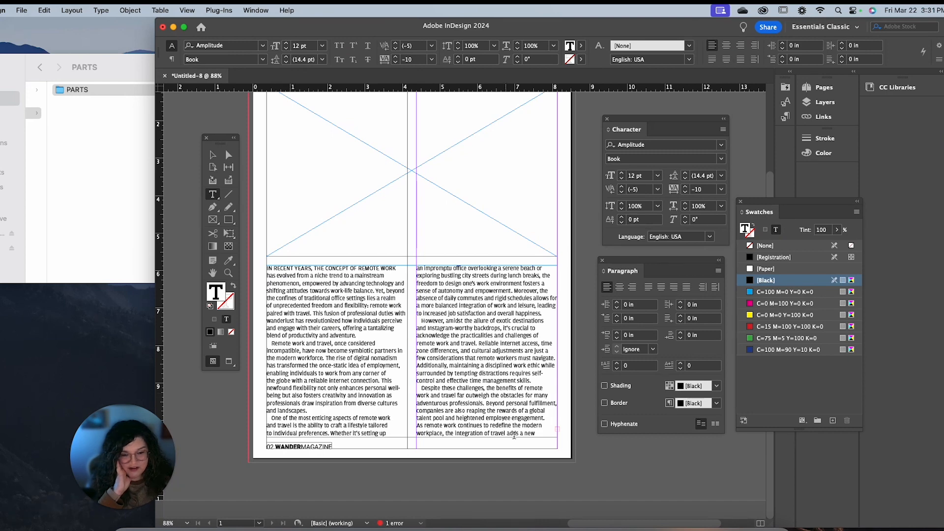
- Raise the upper edge of the large photo frame to make it about 4.68 in high, and select the article text frame
left_click(212, 154)
scroll(418, 301, "up", 2)
left_click(434, 290)
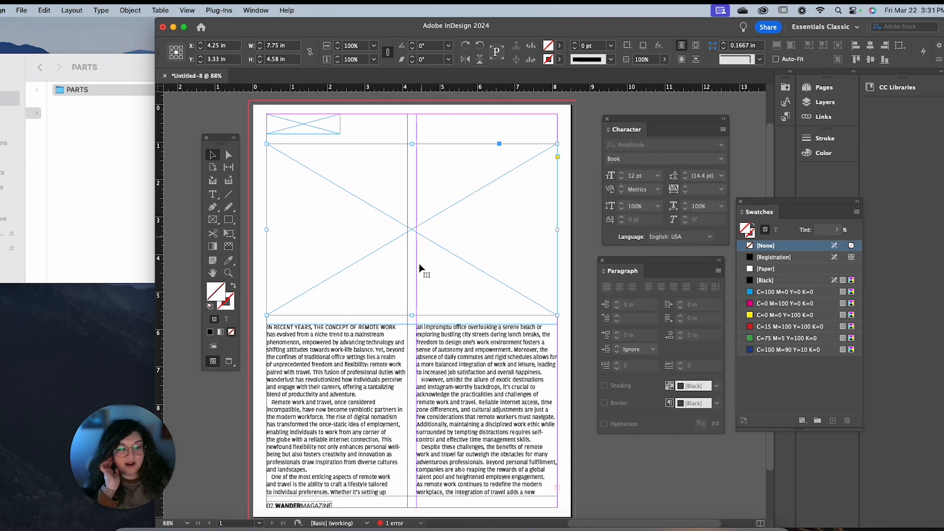
left_click_drag(411, 143, 412, 140)
left_click(448, 339)
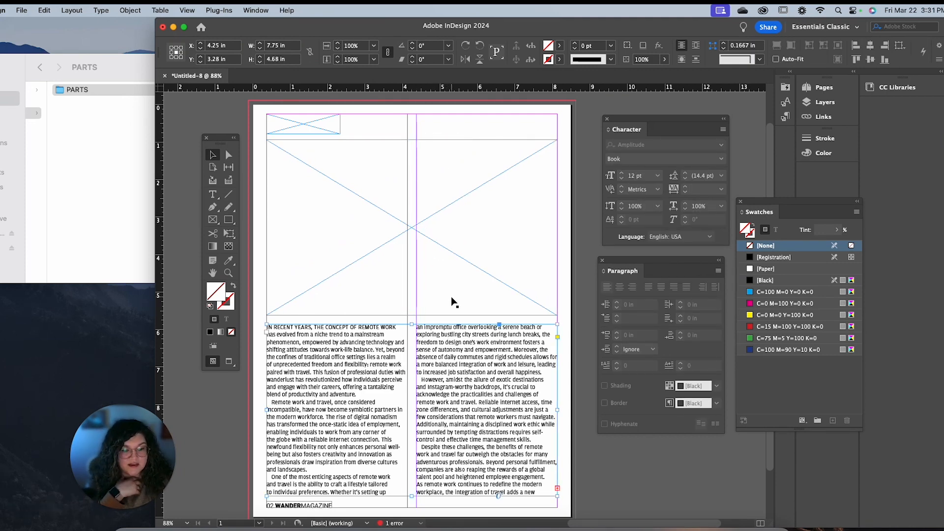
- Raise the large photo frame's lower edge slightly and extend the article text frame upward to about 4.78 in high
left_click(435, 292)
left_click_drag(414, 315, 414, 318)
left_click(424, 344)
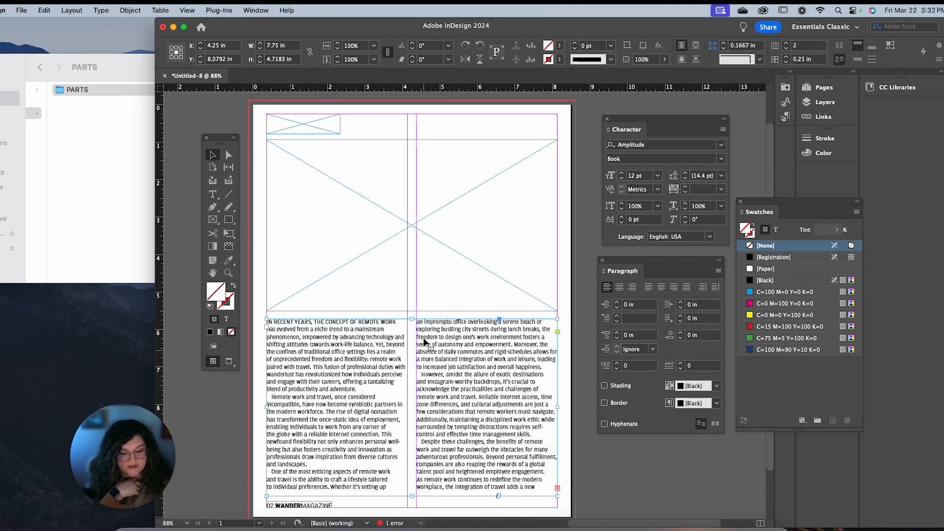
left_click_drag(412, 319, 413, 315)
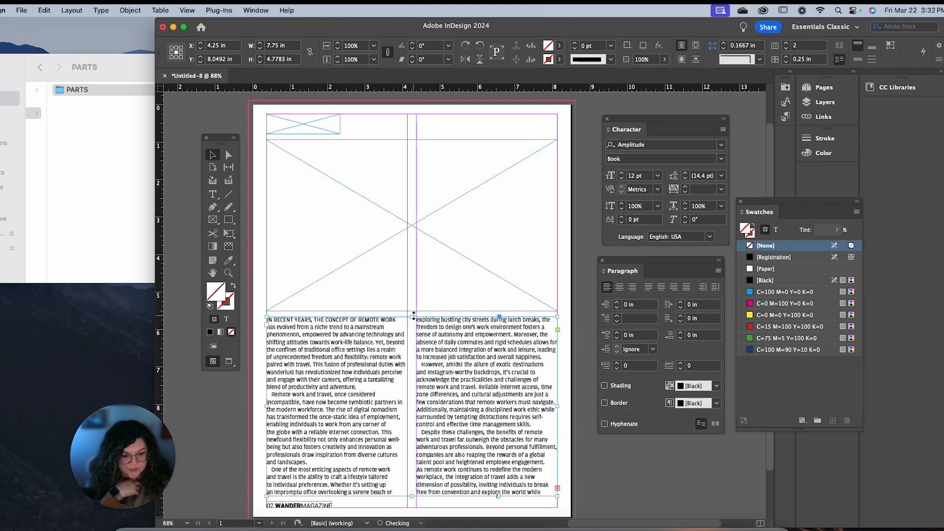
- Thread the article's overset text into a new frame about 3.48 by 2.82 in on the pasteboard beside the page
scroll(488, 467, "right", 3)
left_click(498, 488)
left_click_drag(530, 369, 661, 474)
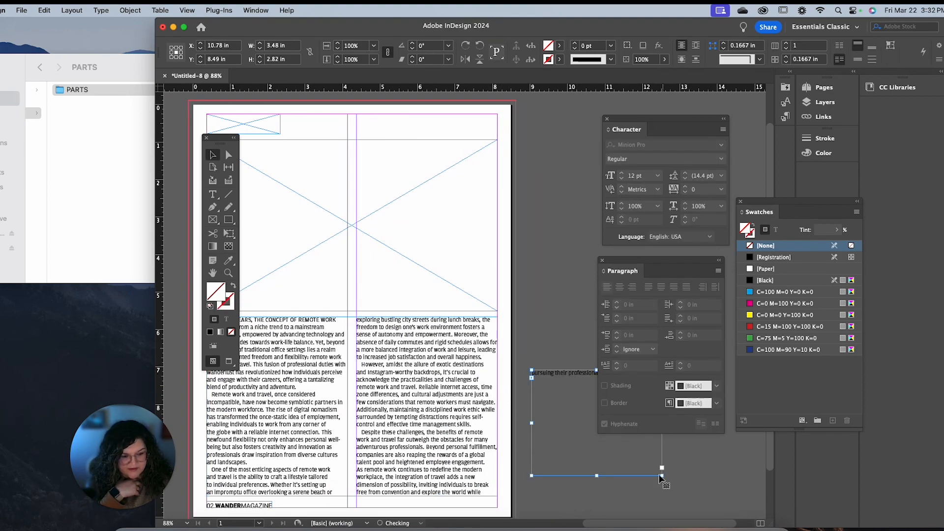
scroll(615, 447, "right", 2)
scroll(427, 418, "left", 4)
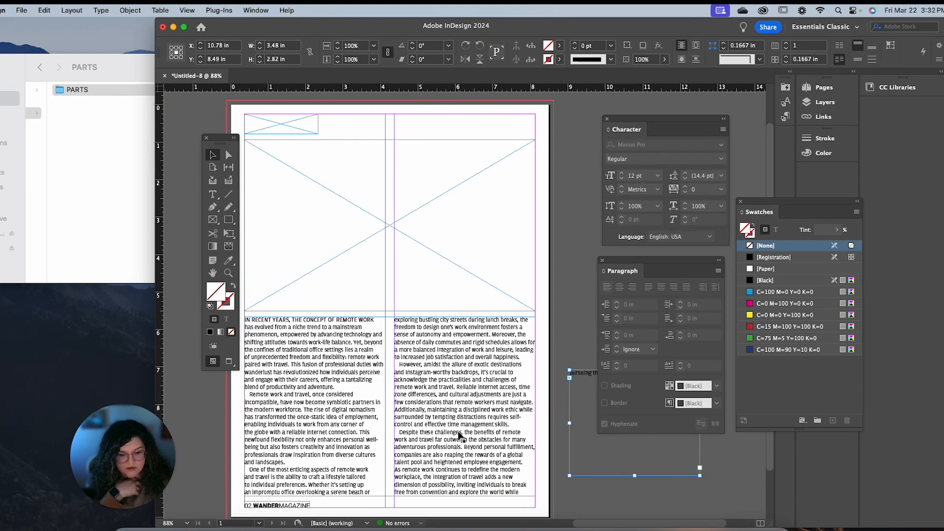
- Set the tracking of the entire article text to -10
double_click(460, 435)
triple_click(460, 436)
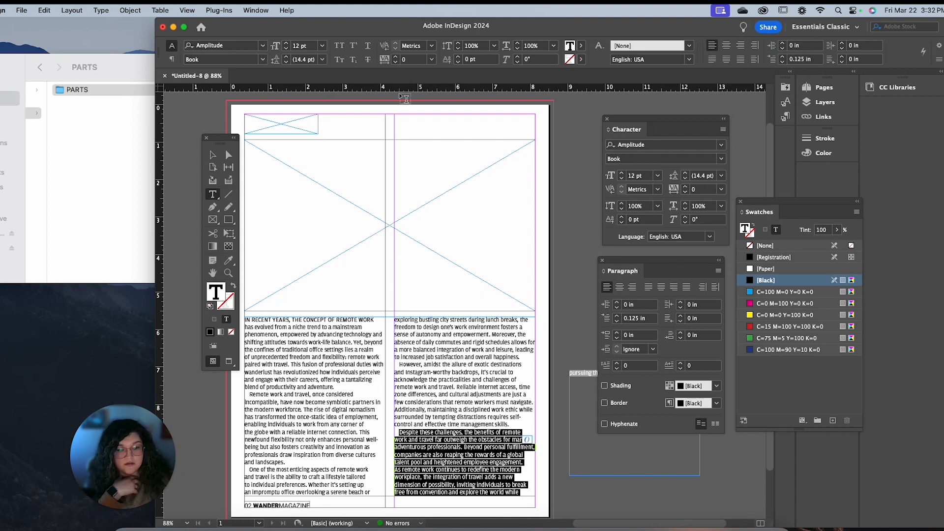
scroll(464, 297, "left", 1)
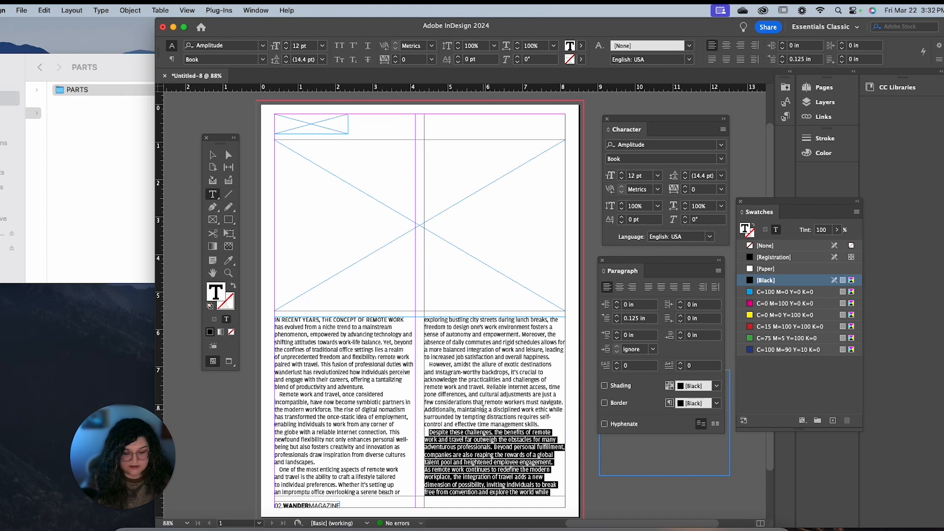
key("super+a")
left_click(431, 60)
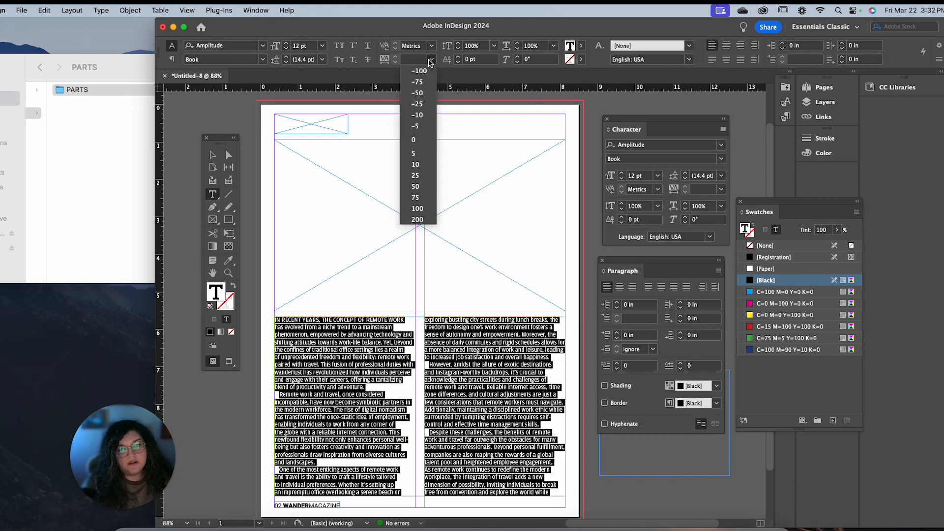
left_click(421, 120)
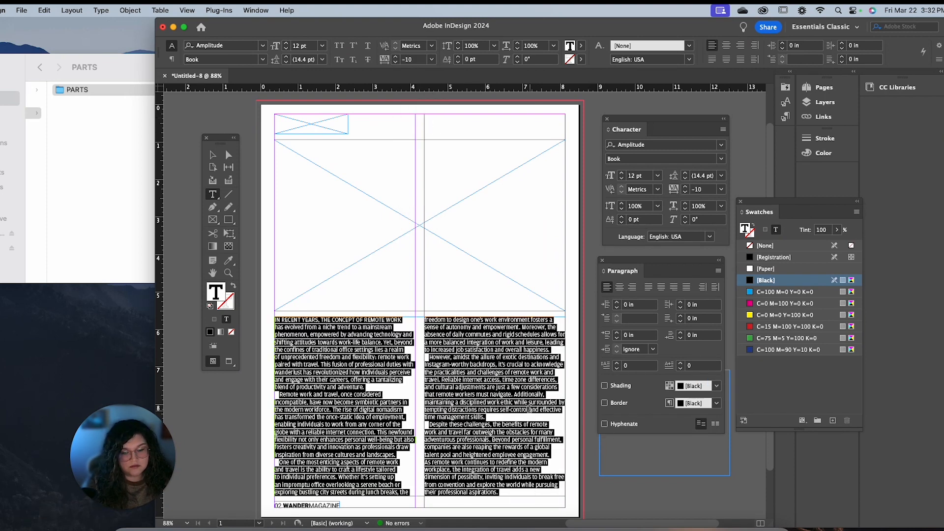
- Delete the empty overflow text frame from the pasteboard
scroll(530, 410, "right", 3)
left_click(212, 155)
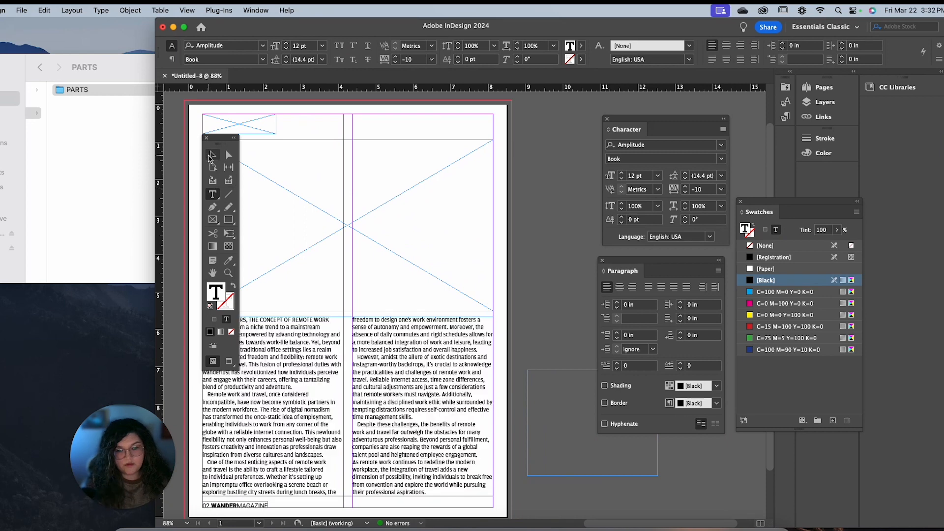
left_click_drag(571, 397, 570, 399)
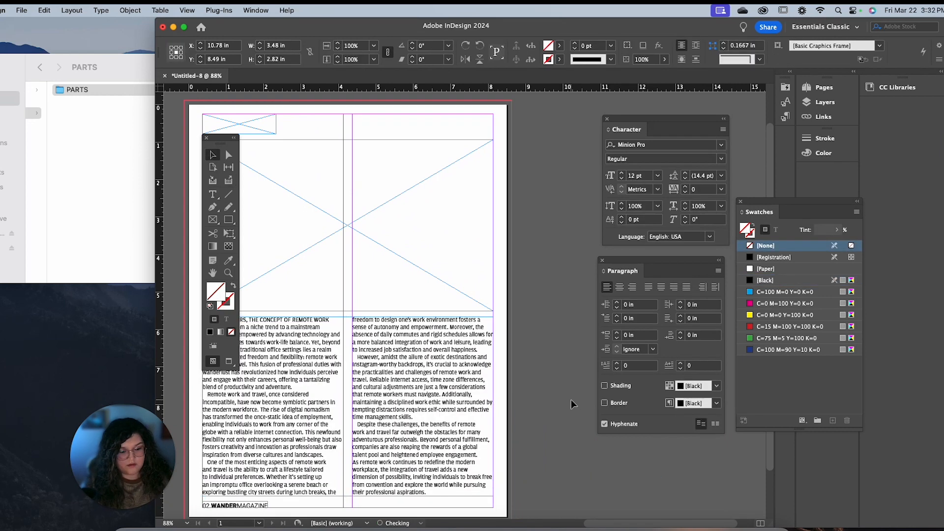
scroll(355, 374, "left", 3)
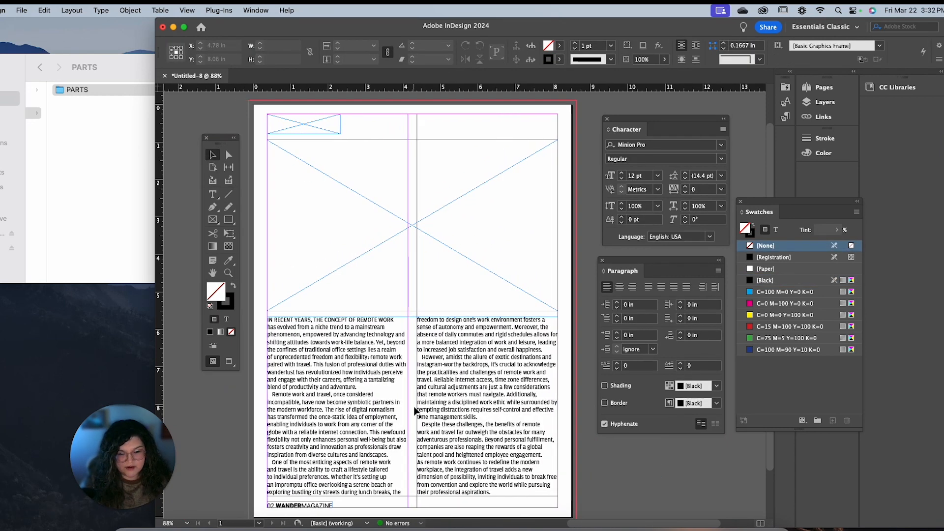
- Raise the large photo frame's lower edge to make it about 4.48 in high, and check the page in preview mode
left_click(400, 218)
left_click_drag(413, 313, 414, 308)
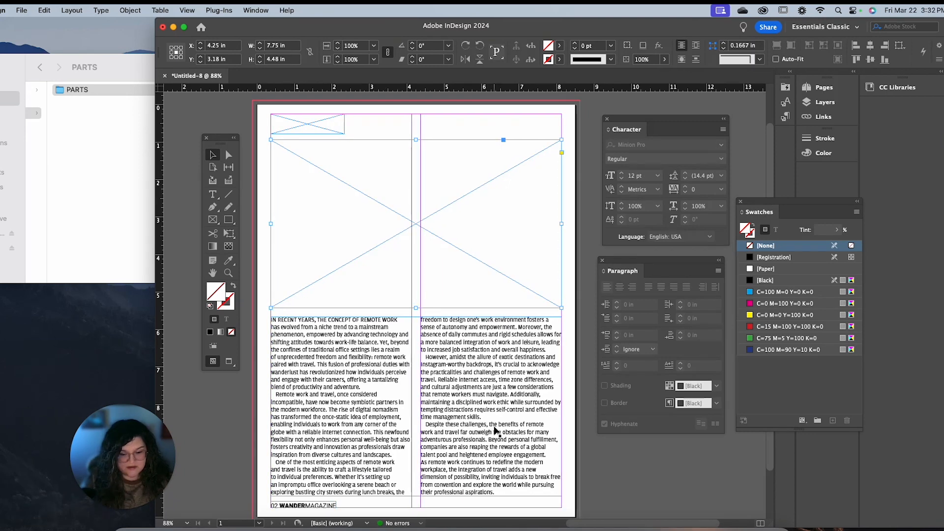
key("w")
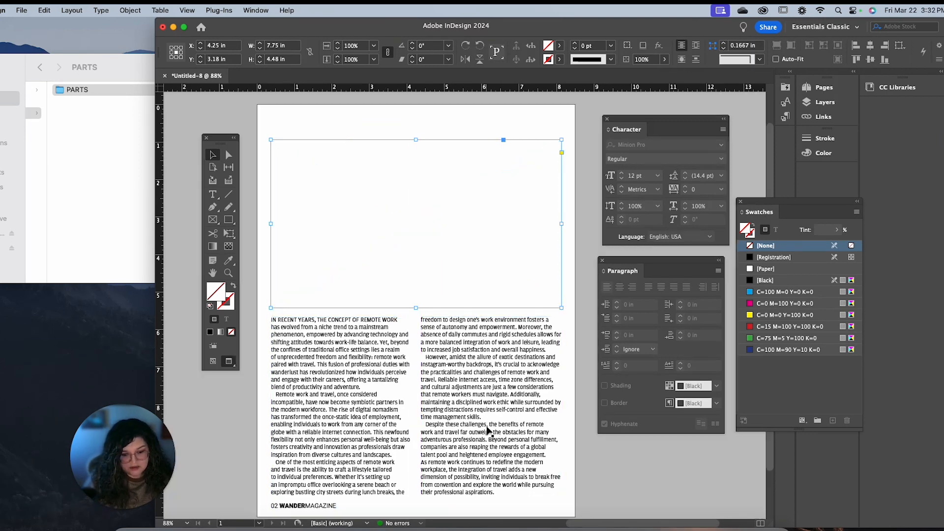
left_click(612, 465)
scroll(590, 482, "down", 2)
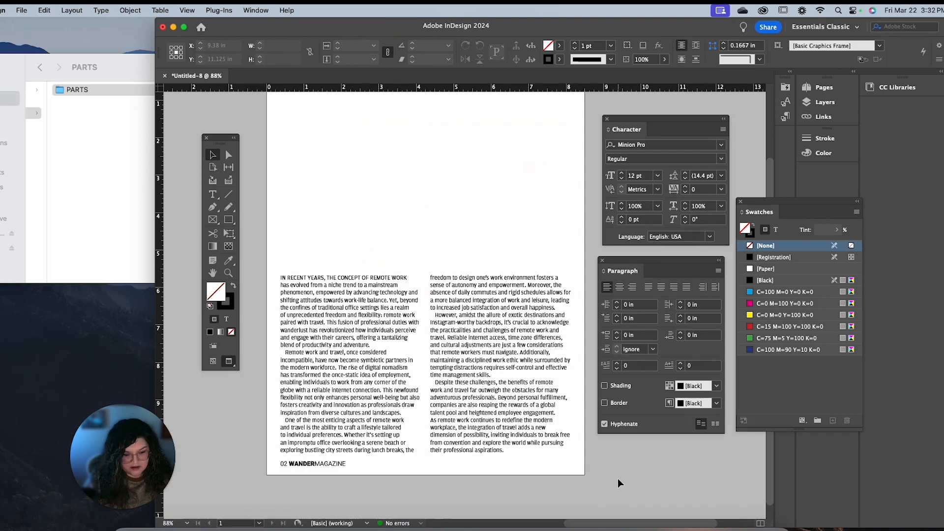
scroll(618, 479, "up", 2)
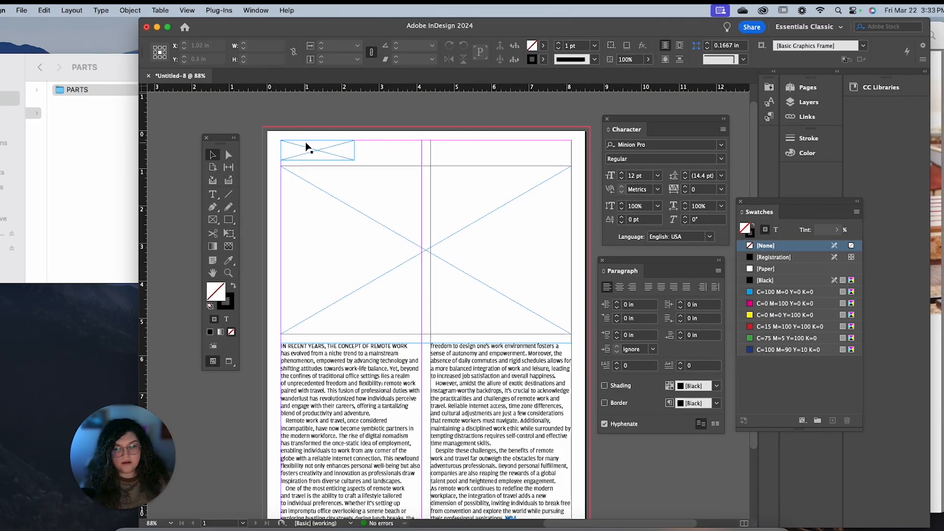
- Place WANDER_LOGO.eps from the PARTS folder into the small logo frame above the photo frame
left_click(306, 146)
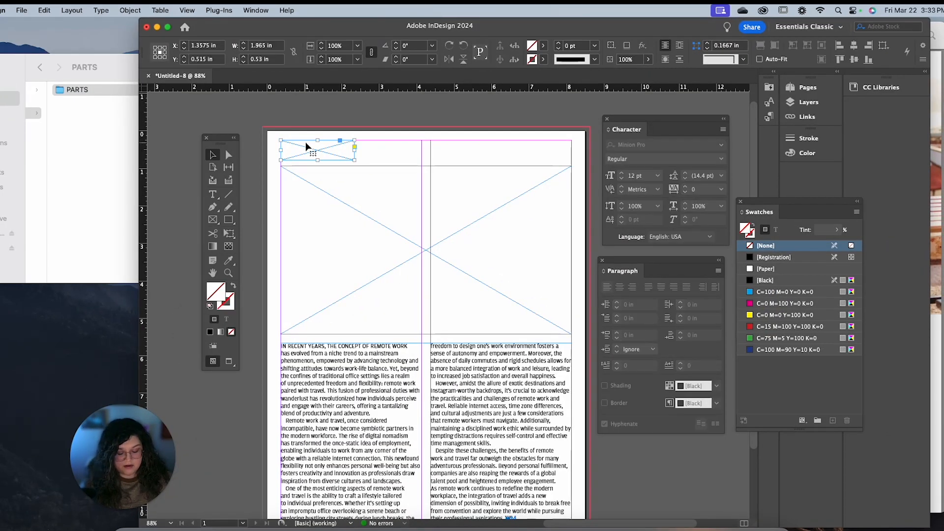
key("super+d")
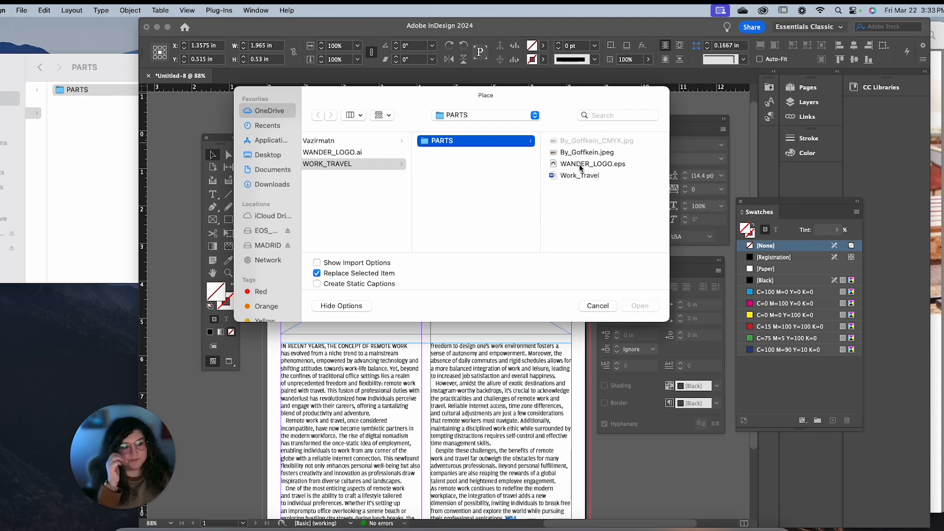
left_click(653, 310)
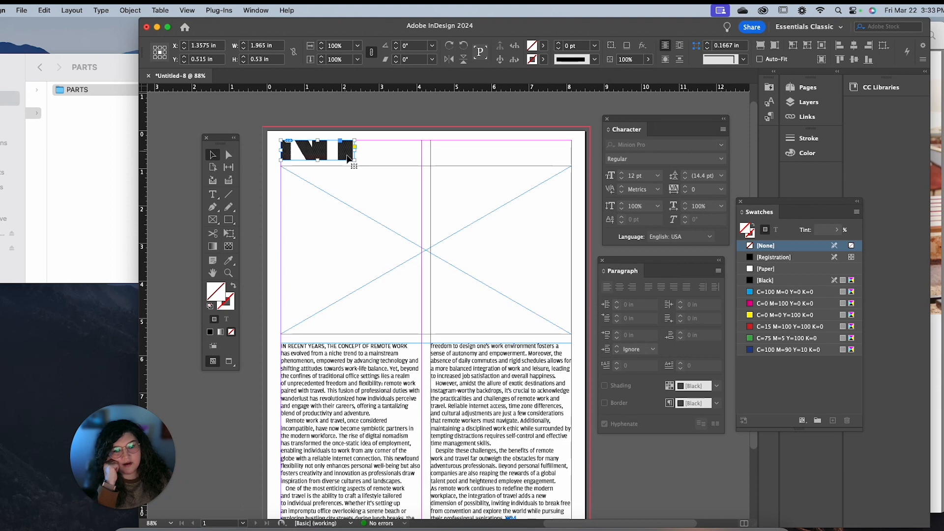
- Try to scale the placed logo graphic to 25% from its upper-left reference point, and undo the scaling
left_click(155, 47)
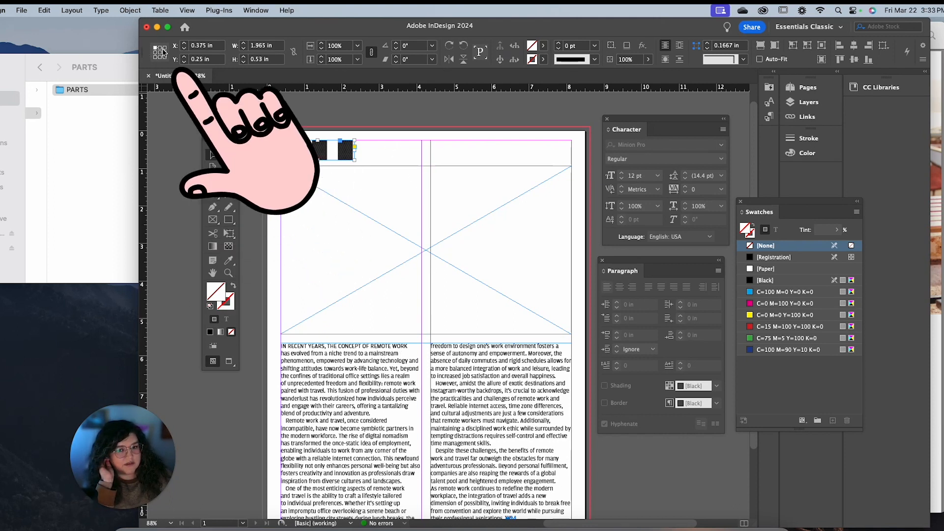
left_click(317, 151)
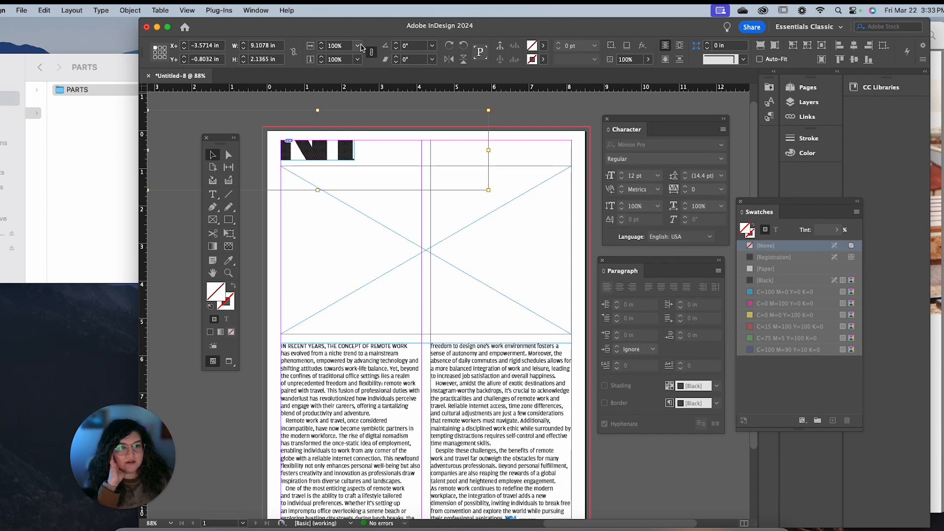
left_click(358, 45)
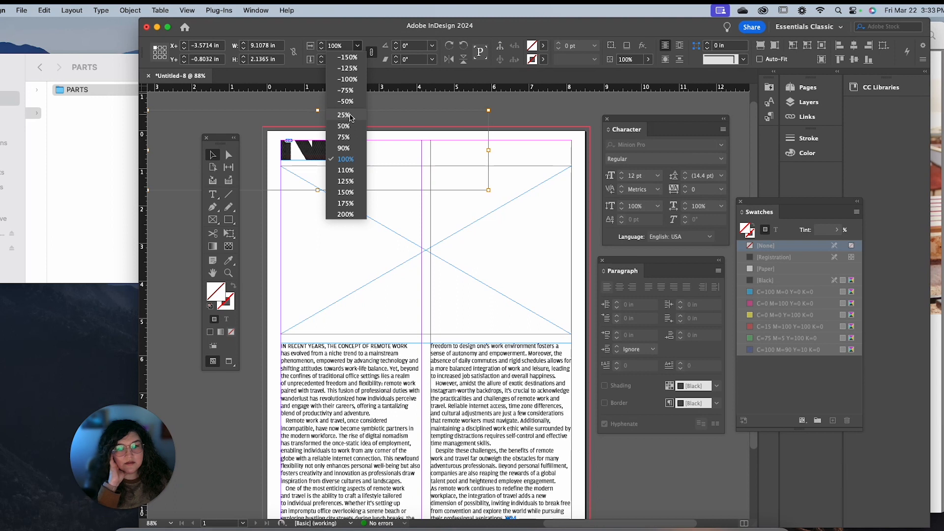
left_click(344, 115)
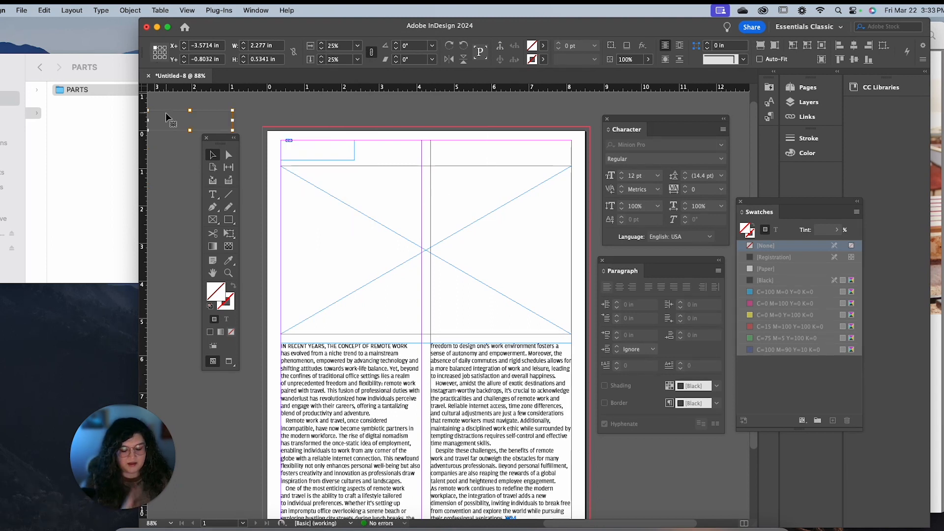
key("super+z")
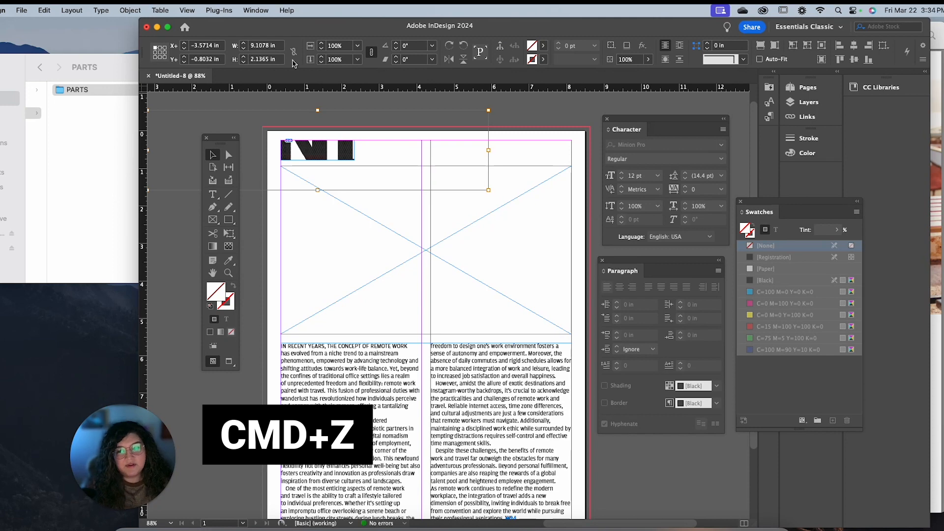
- Scale the placed logo graphic proportionally to 19% about its center reference point
left_click(160, 52)
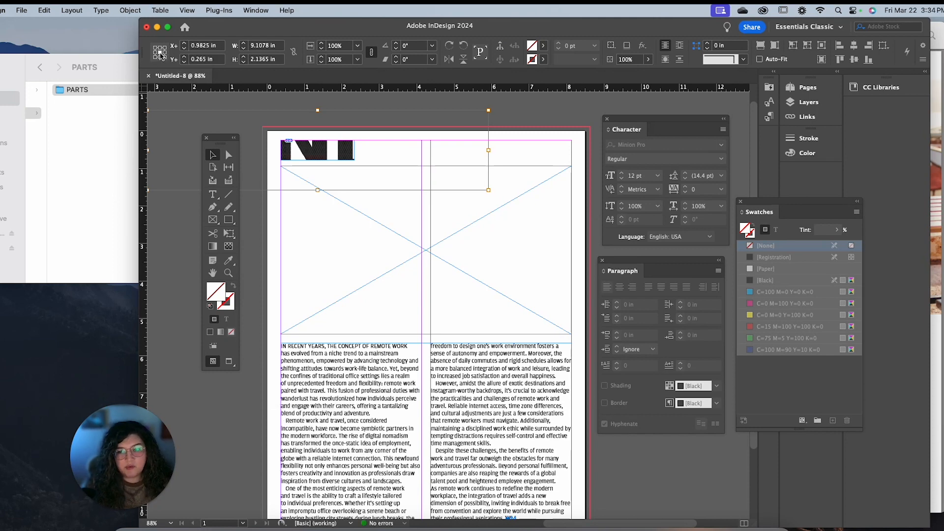
left_click(357, 59)
left_click(344, 135)
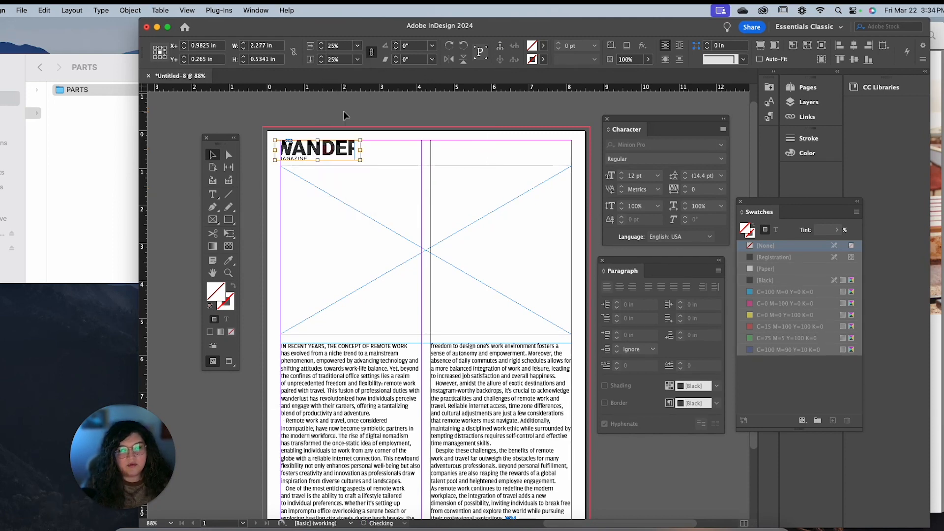
left_click(321, 49)
left_click(321, 50)
left_click(321, 49)
left_click(321, 50)
left_click(321, 50)
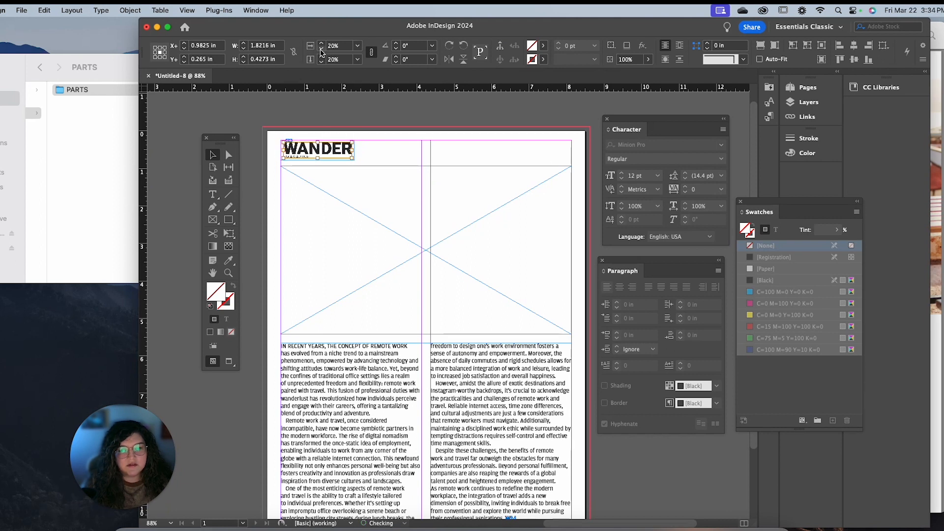
left_click(321, 49)
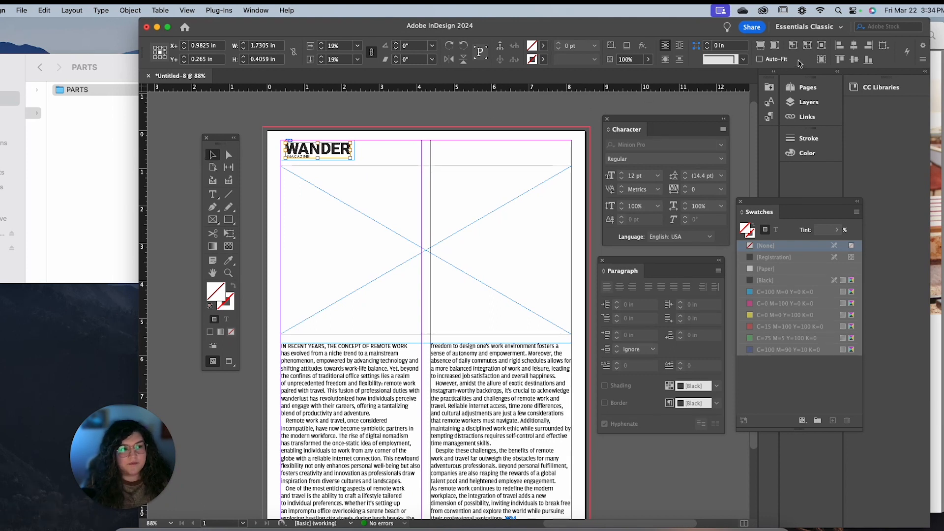
- Fit the logo frame to its content and move the logo into the page's upper-left margin corner
left_click(807, 47)
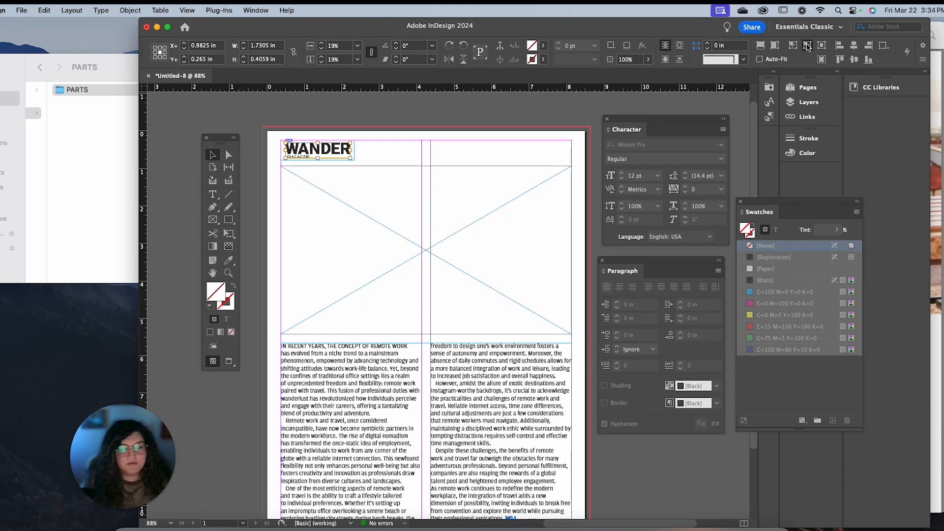
left_click(397, 130)
left_click_drag(343, 146, 340, 145)
- Extend the large photo frame upward toward the logo and downward toward the article, making it about 4.68 in high
left_click(388, 213)
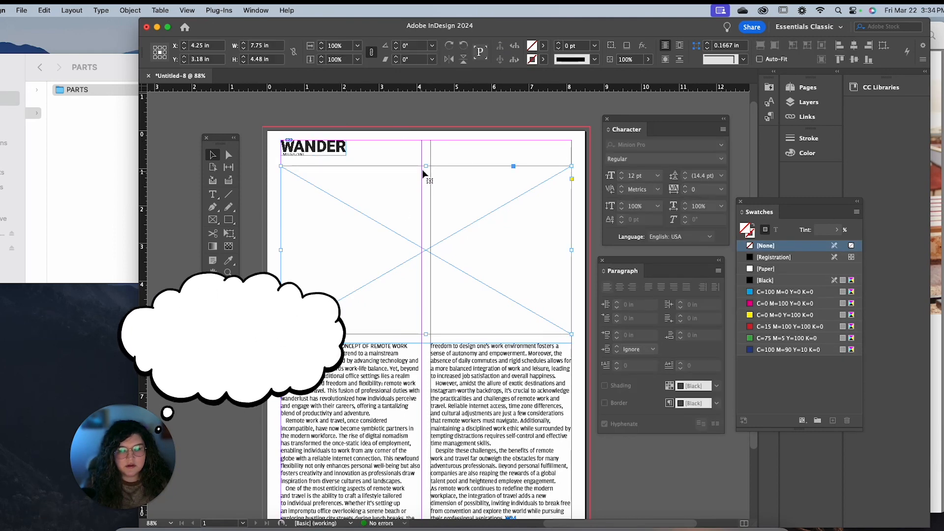
left_click_drag(425, 164, 425, 159)
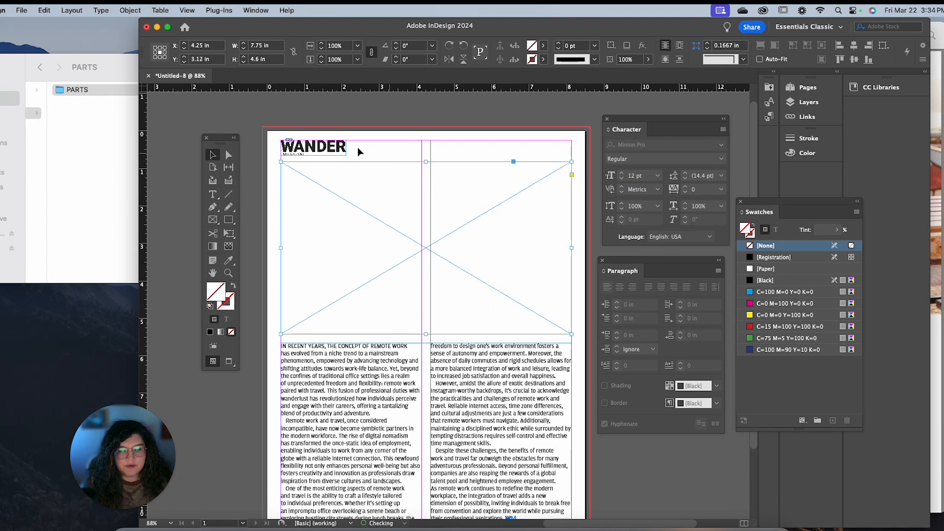
left_click_drag(425, 336, 426, 337)
- Add two horizontal ruler guides about 0.18 in apart near the start of the article text, and select both
scroll(352, 385, "left", 2)
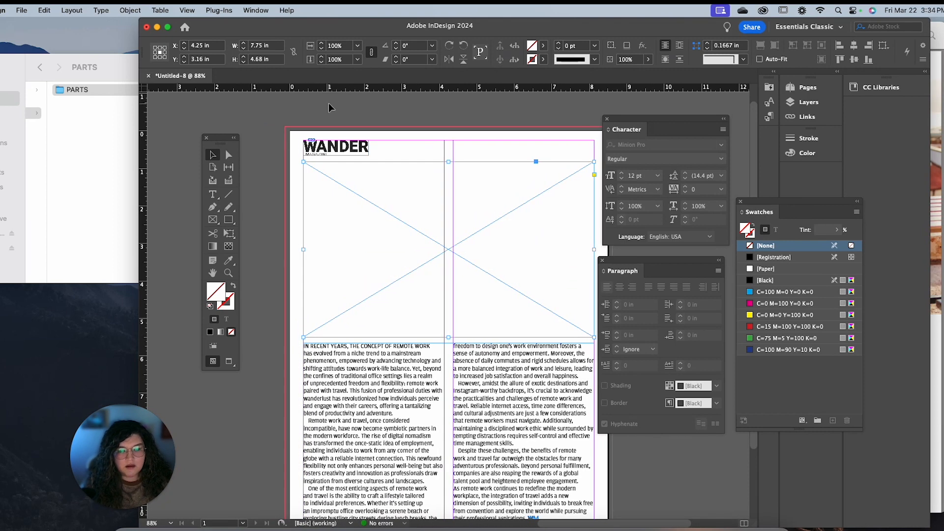
left_click_drag(334, 90, 193, 357)
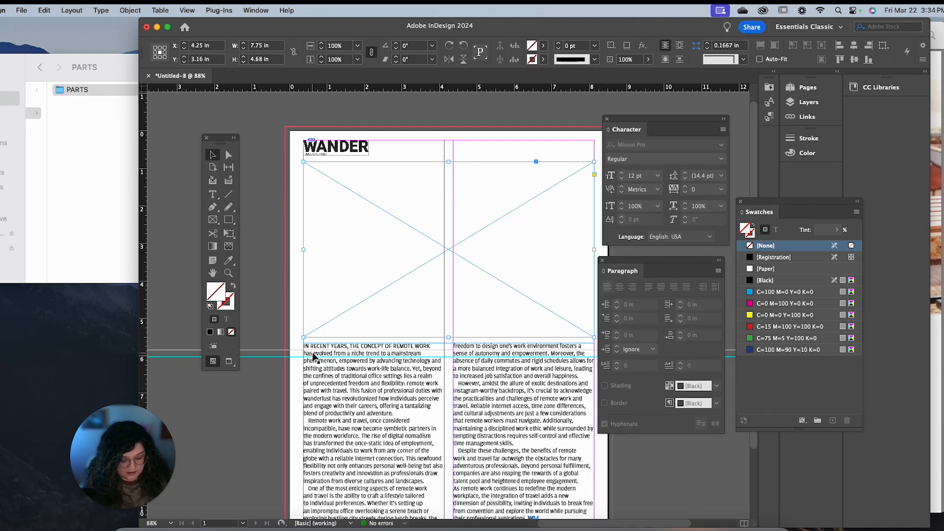
key("super+equal")
key("super+equal")
key("super+equal")
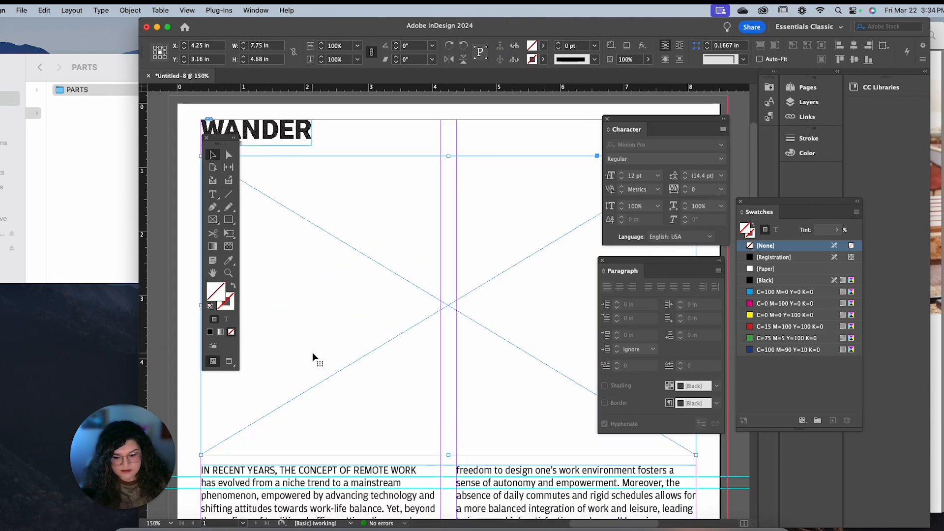
scroll(312, 353, "up", 2)
scroll(312, 353, "right", 1)
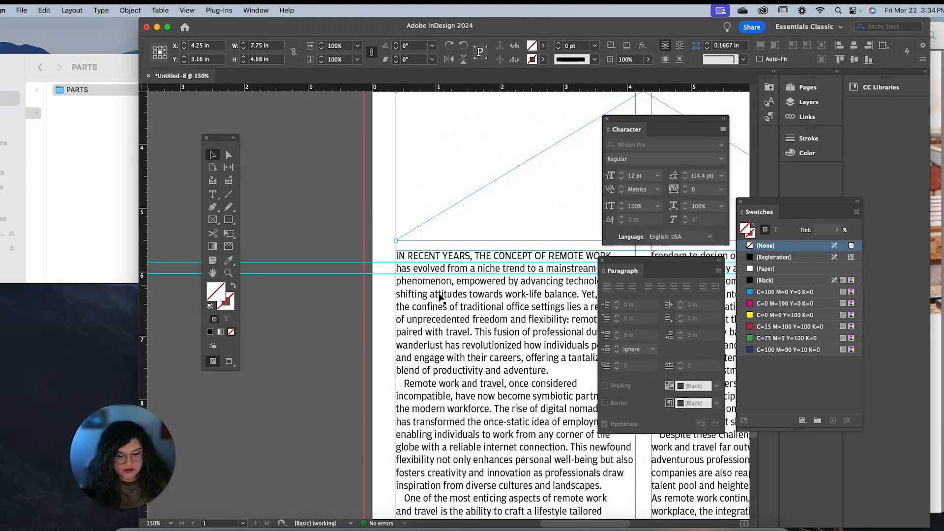
left_click_drag(313, 233, 333, 323)
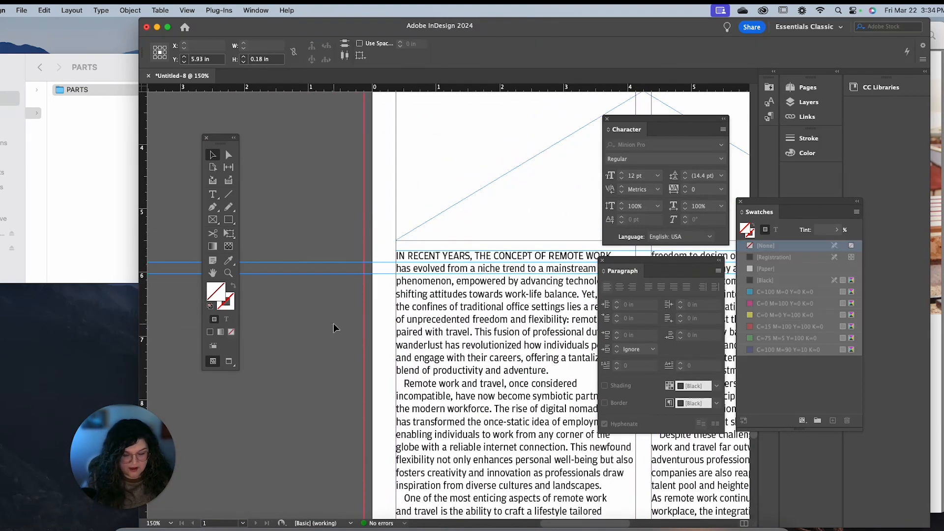
- Set matching guide pairs above and below the photo frame and fit the frame between them and the side bleed lines, 8.75 by 4.6441 in
scroll(333, 323, "up", 5)
scroll(334, 323, "right", 2)
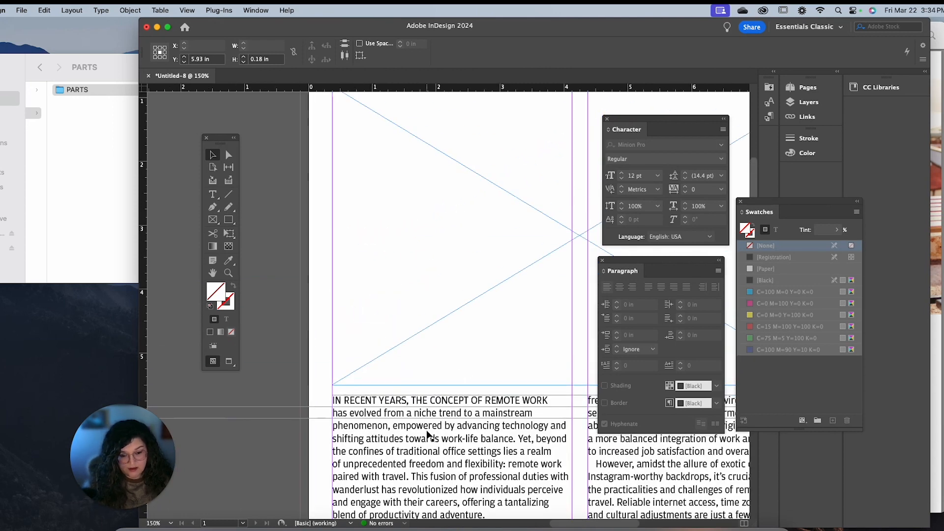
scroll(403, 387, "up", 5)
scroll(403, 386, "left", 1)
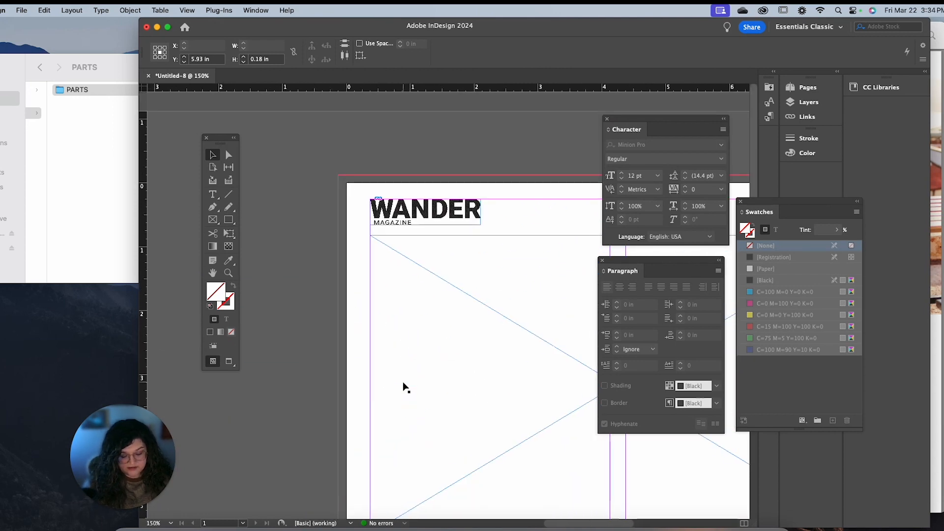
scroll(347, 389, "down", 5)
scroll(348, 388, "left", 1)
scroll(347, 389, "up", 2)
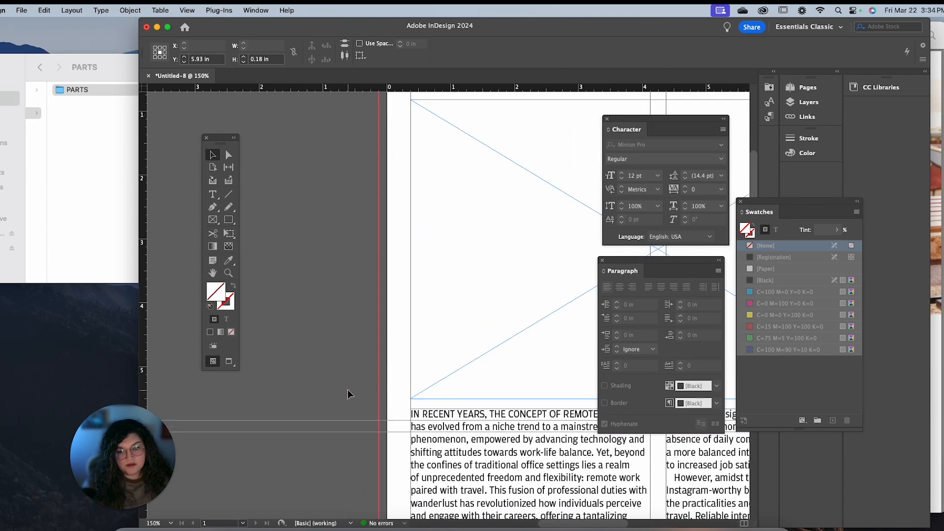
left_click_drag(332, 464, 338, 132)
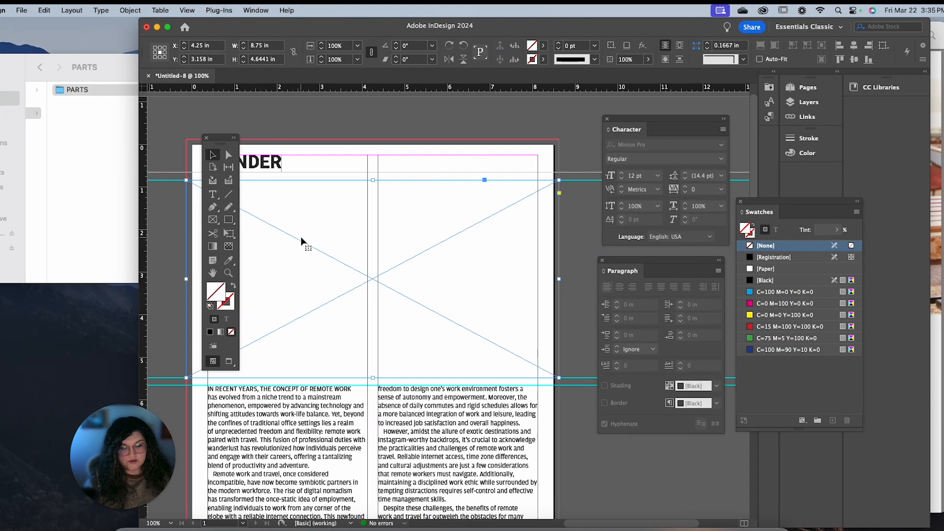
- Place By_Goffkein_CMYK.jpg from the PARTS folder into the large photo frame
scroll(301, 241, "right", 1)
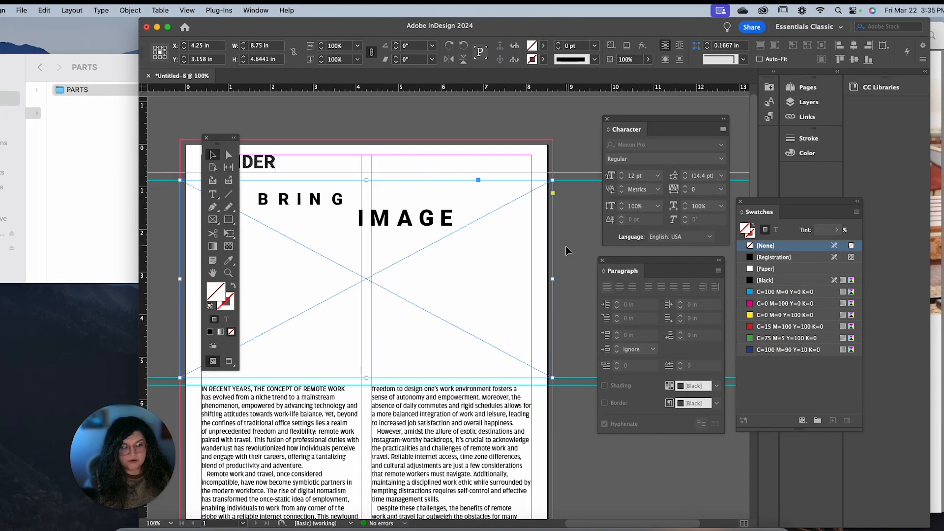
scroll(493, 262, "left", 3)
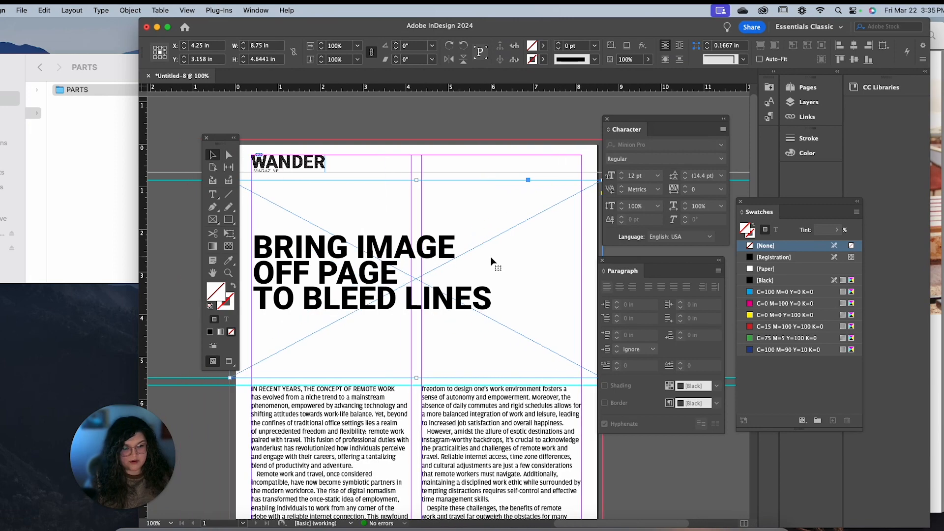
scroll(493, 262, "right", 4)
scroll(402, 271, "left", 3)
scroll(402, 270, "left", 3)
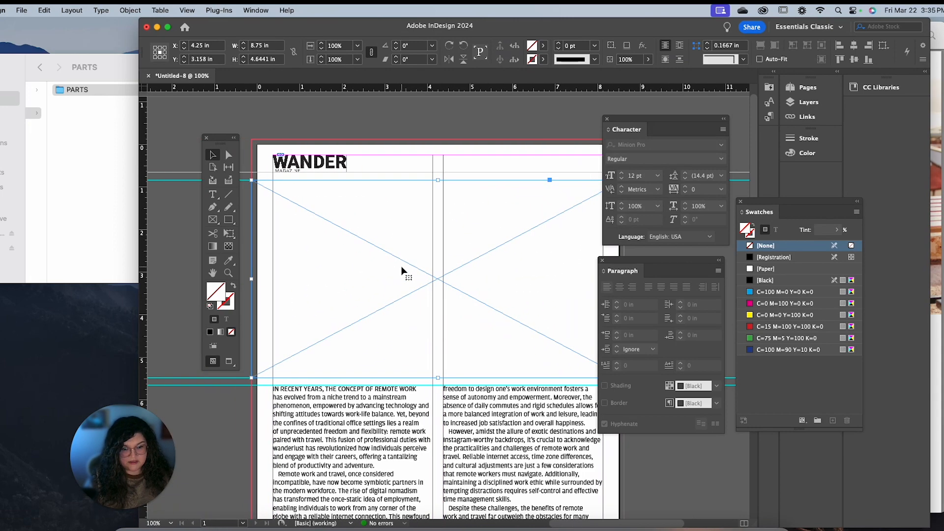
key("super+d")
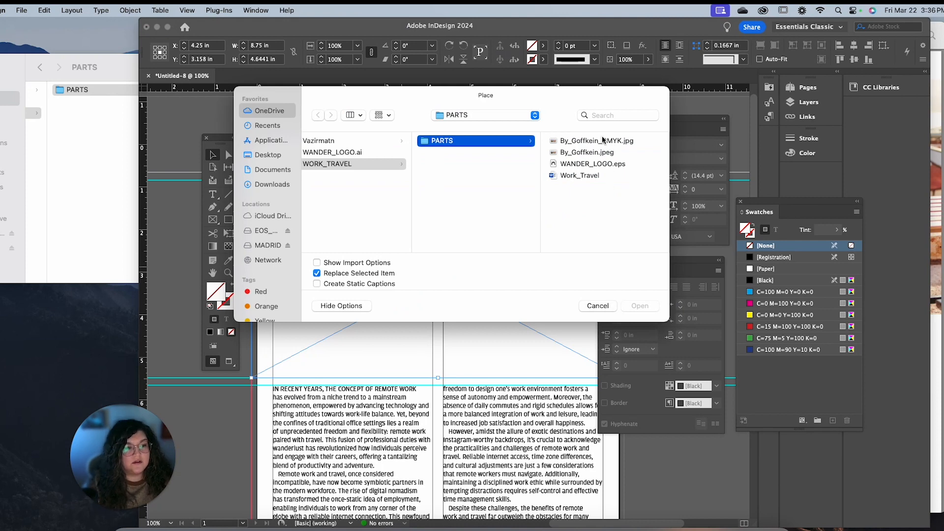
left_click(573, 141)
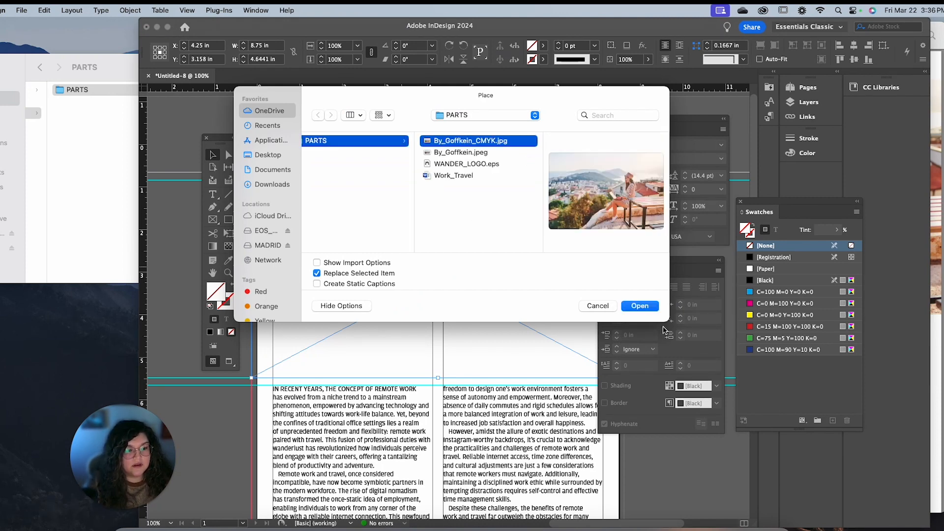
left_click(639, 305)
scroll(465, 301, "right", 2)
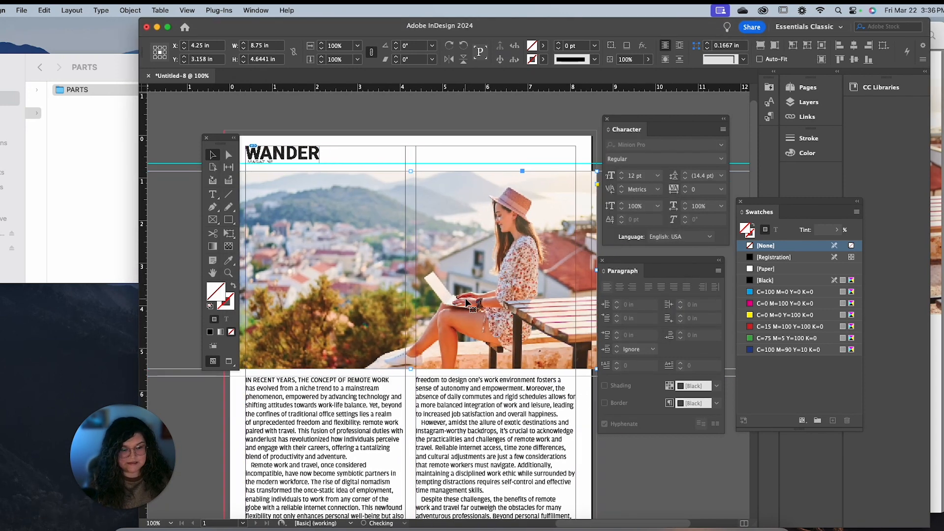
- Scale the photo proportionally to 87% inside its frame, shifting the picture upward within the crop
double_click(399, 247)
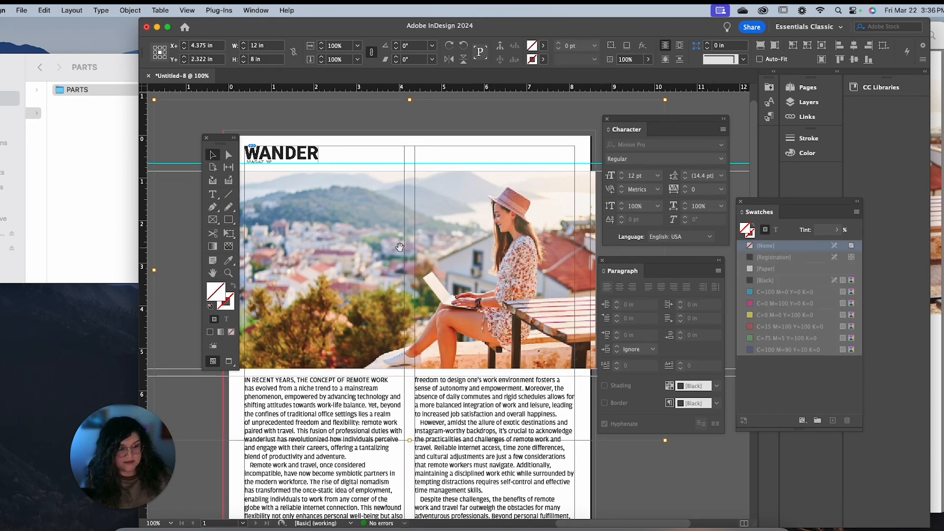
left_click(322, 50)
left_click(323, 50)
left_click(322, 50)
left_click(322, 50)
key("shift+Up")
key("shift+Up")
key("shift+Up")
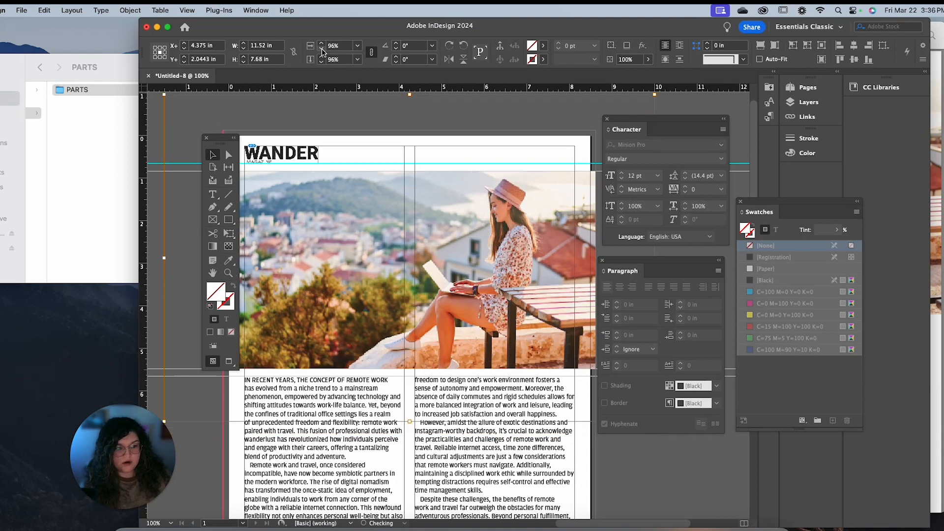
left_click(321, 49)
left_click(321, 49)
left_click(321, 49)
left_click(321, 49)
left_click(321, 49)
left_click(321, 49)
left_click(321, 49)
left_click(321, 49)
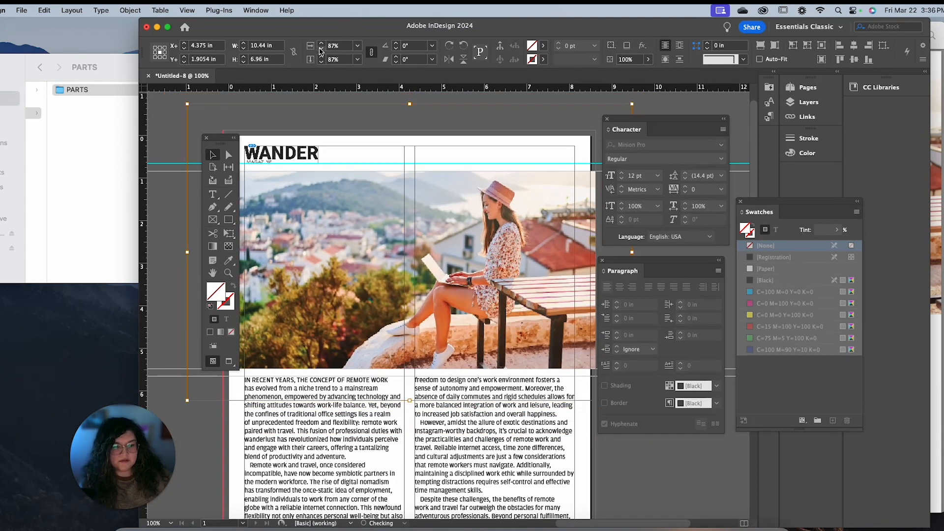
- Nudge the photo's vertical position inside the frame to a Y offset of about 1.739 in
key("shift+Up")
key("shift+Up")
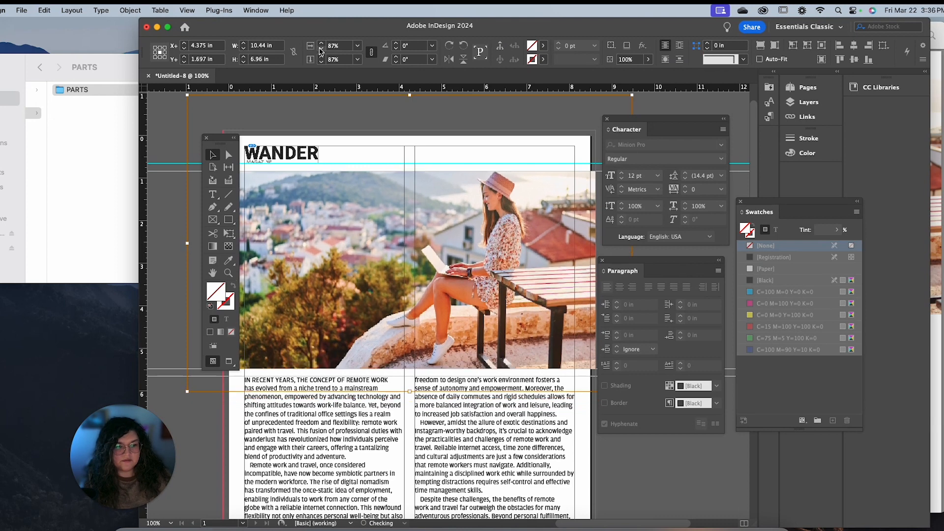
key("Down")
key("Down")
key("Down")
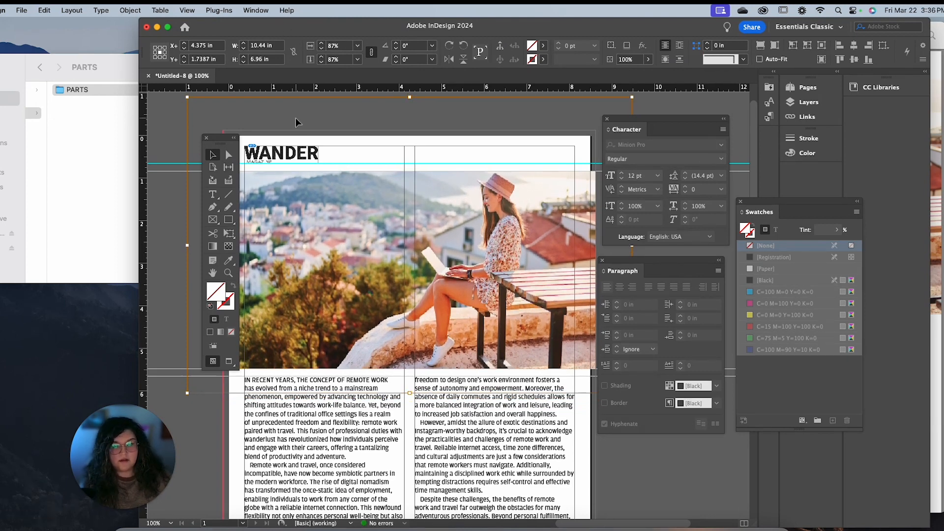
- Preview the page without guides and compare the photo crop with the finished reference PDF
left_click(164, 113)
key("w")
scroll(501, 238, "left", 3)
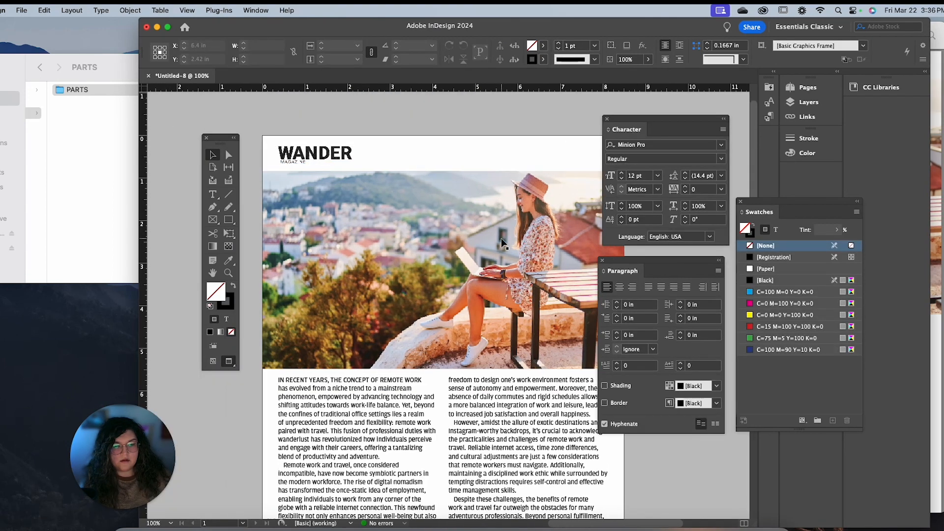
scroll(501, 238, "right", 4)
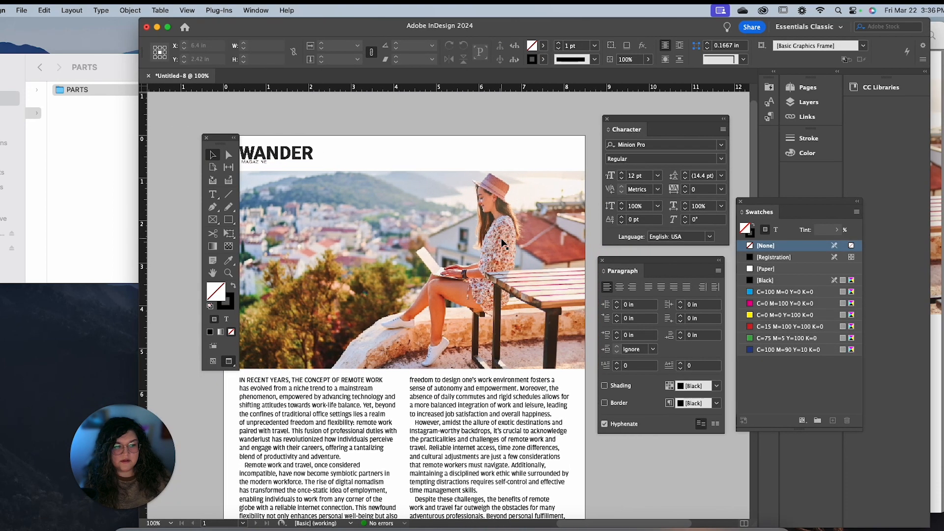
scroll(501, 238, "left", 3)
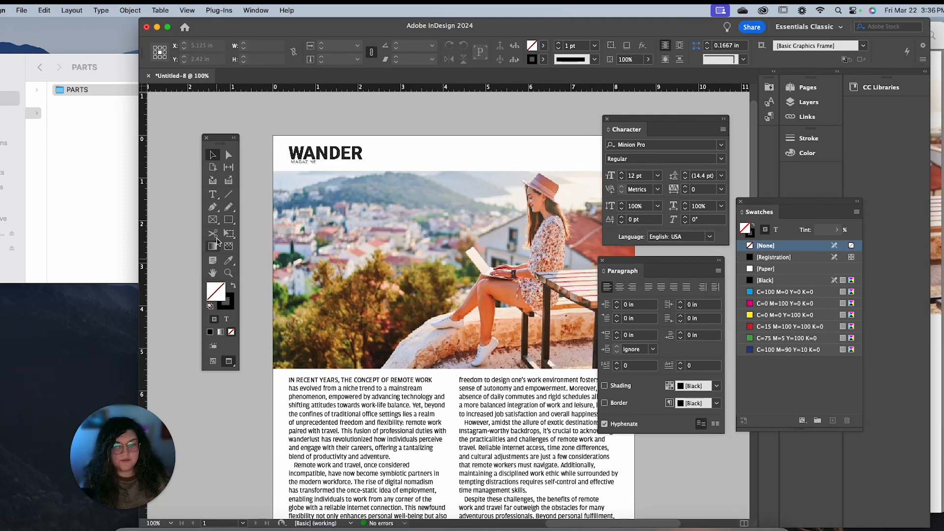
left_click_drag(598, 26, 382, 20)
left_click(898, 110)
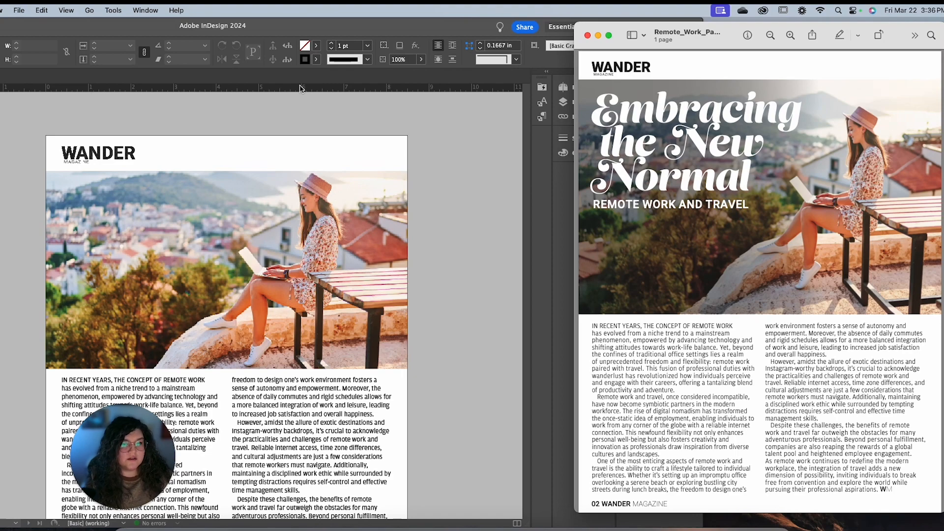
left_click(361, 24)
left_click_drag(353, 25, 545, 16)
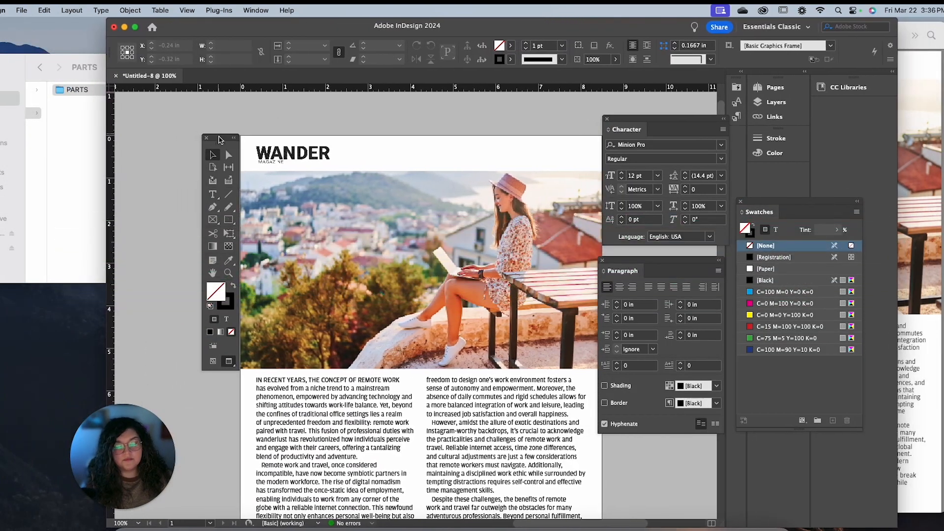
- Draw a rectangle about 5.32 in wide over the left part of the photo, spanning the photo's full height
left_click_drag(220, 138, 180, 138)
left_click_drag(602, 30, 593, 30)
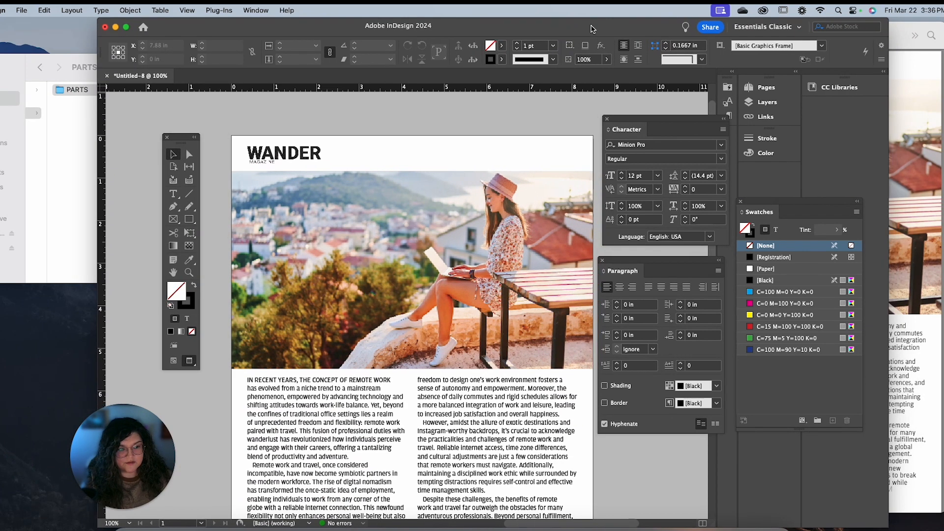
left_click(190, 220)
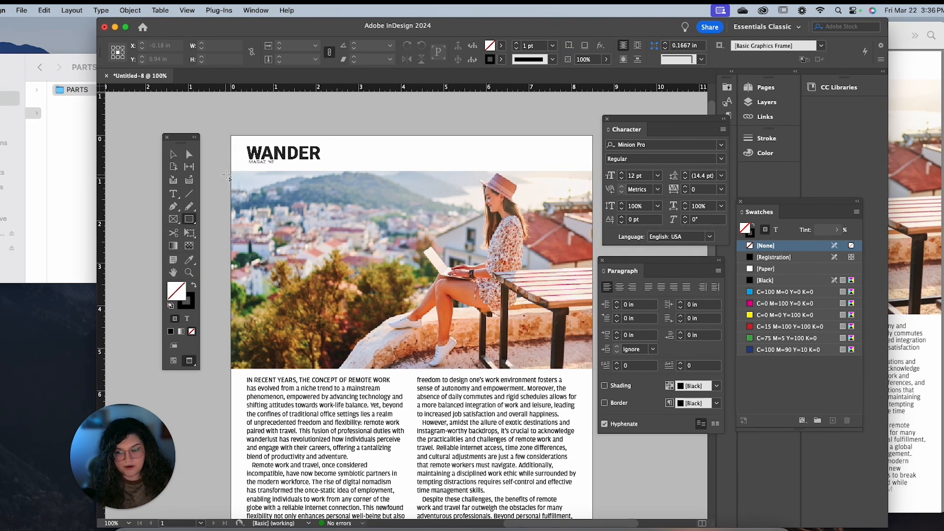
left_click_drag(219, 172, 431, 364)
left_click_drag(440, 373, 446, 369)
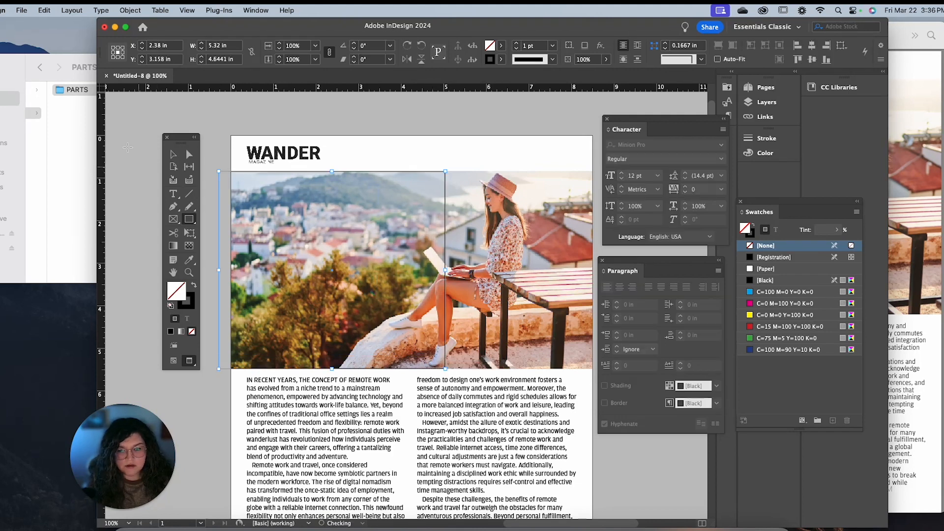
- Give the rectangle a black fill with no stroke and align its left edge with the bleed line
left_click(193, 287)
key("v")
key("w")
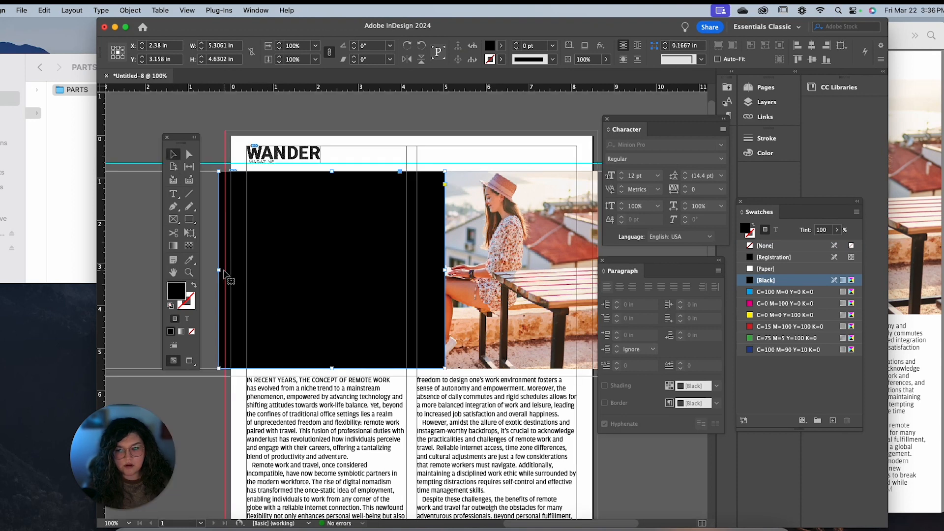
left_click_drag(219, 269, 225, 270)
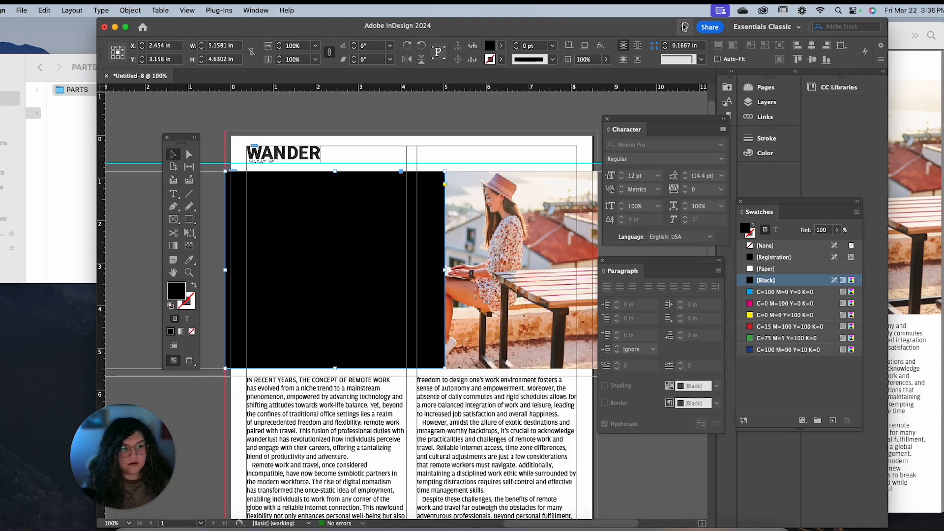
- Set the black rectangle's opacity to 31%
left_click(598, 60)
type("31")
key("Return")
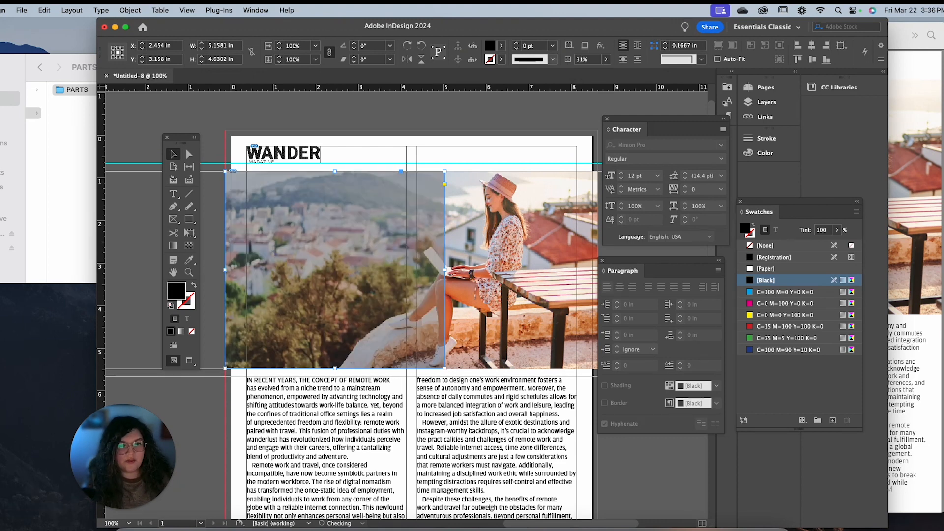
- Apply a linear Gradient Feather at 0° to the black rectangle, with its 100% opacity stop at 58.6% and its 0% stop at 100%
right_click(405, 217)
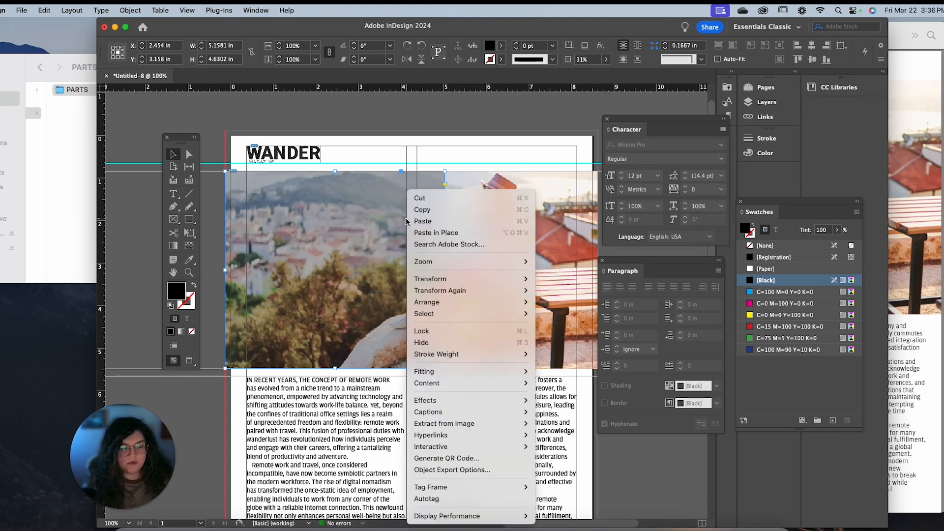
mouse_move(467, 400)
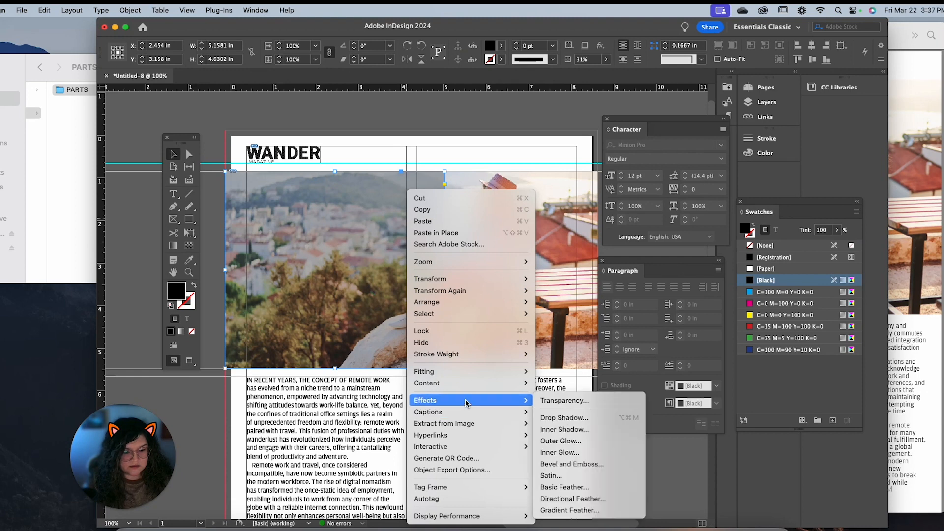
left_click(590, 512)
left_click_drag(700, 295, 742, 294)
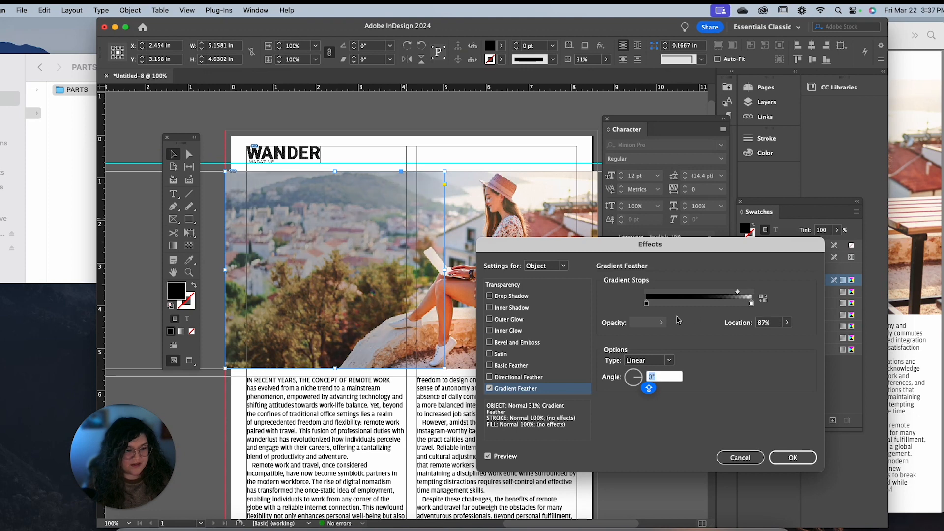
left_click_drag(646, 303, 665, 303)
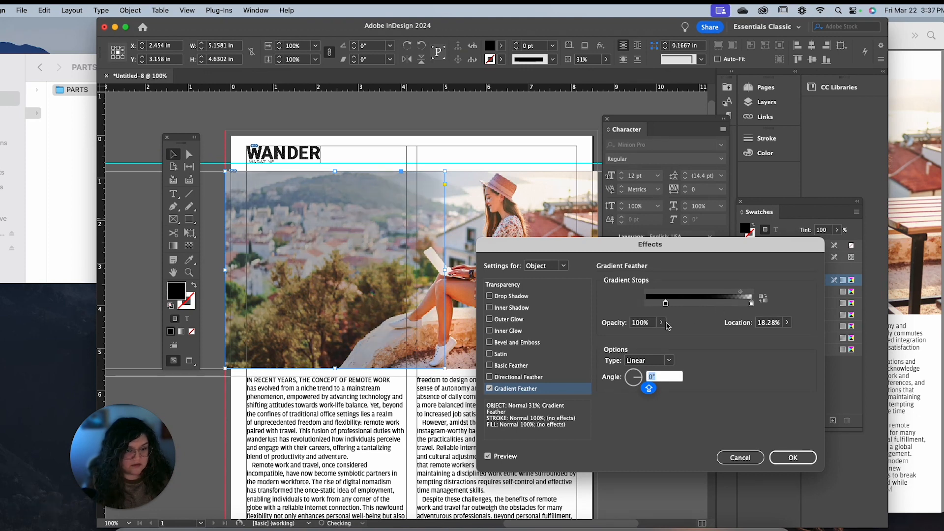
left_click_drag(667, 305, 689, 304)
left_click(751, 304)
left_click_drag(692, 305, 704, 305)
left_click(742, 293)
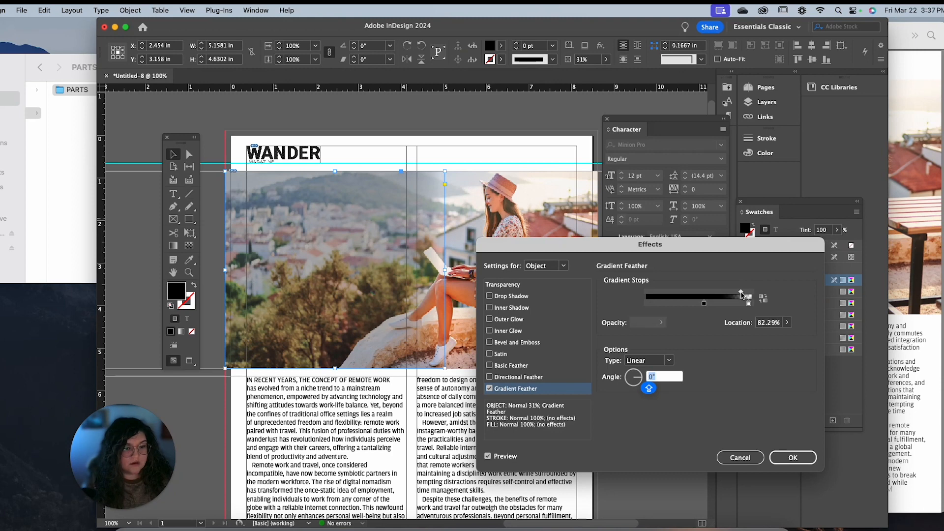
left_click(749, 302)
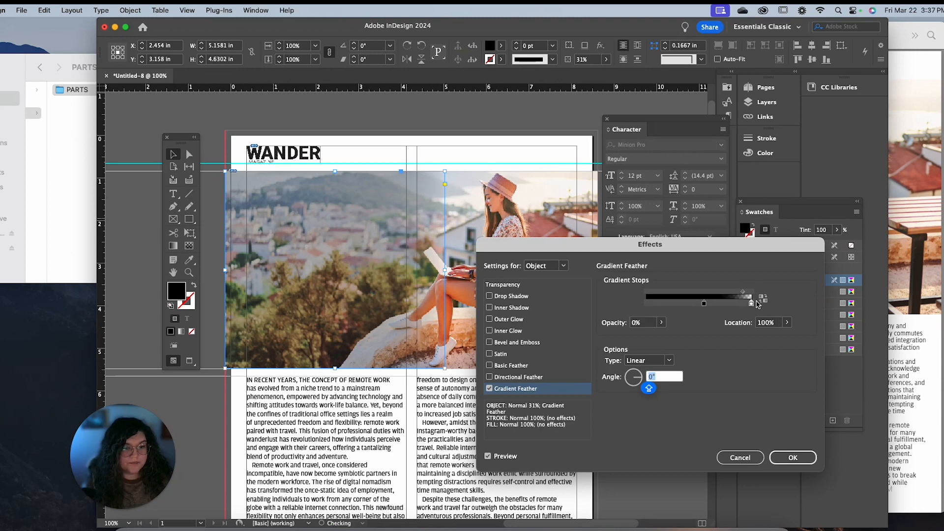
left_click_drag(705, 305, 708, 305)
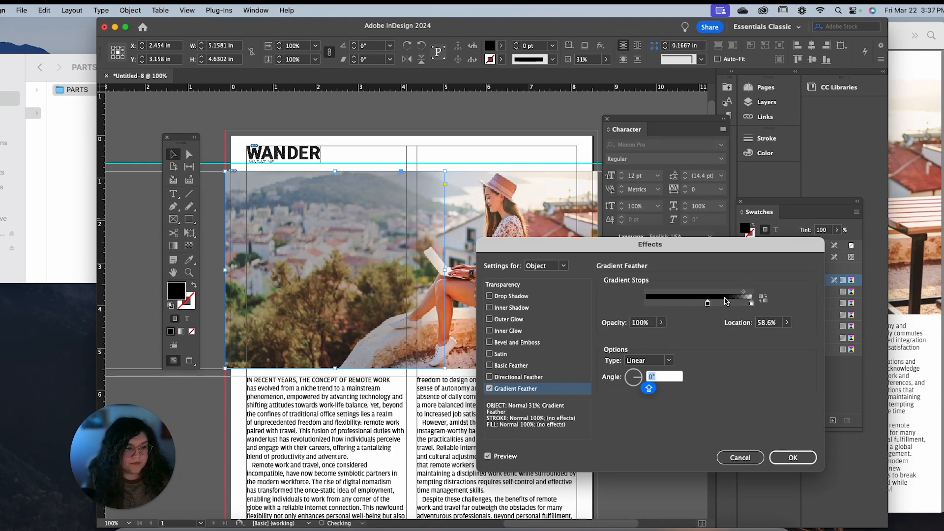
left_click(786, 456)
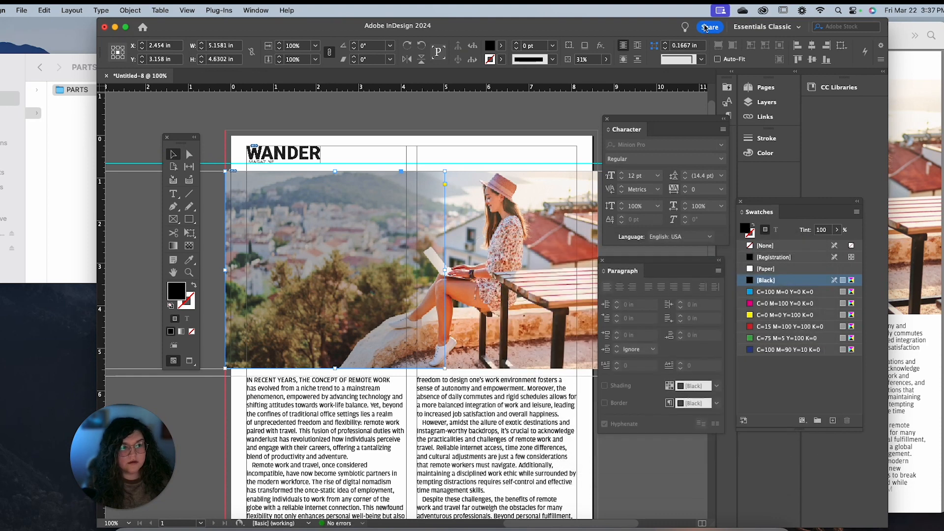
left_click(607, 60)
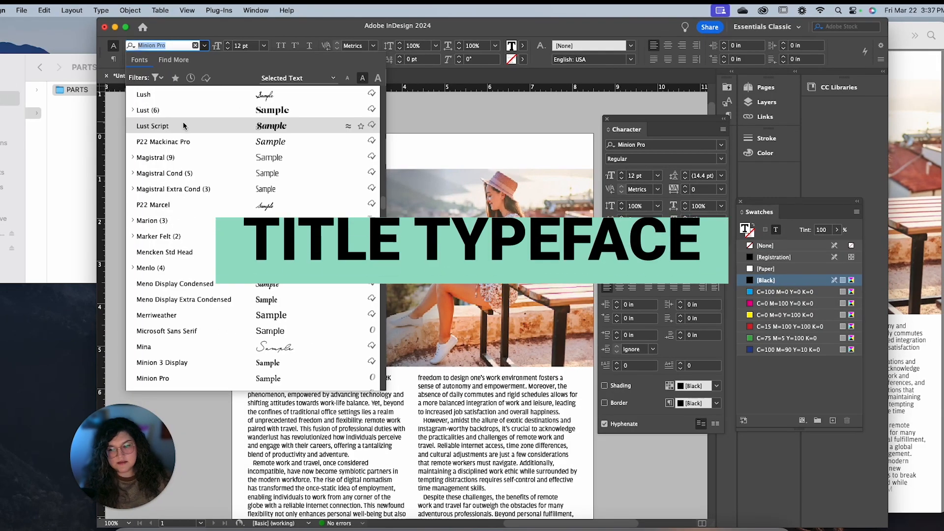
- Set the title's text formatting to Lust Script Regular, 36 pt, with a [Paper] fill
left_click(182, 126)
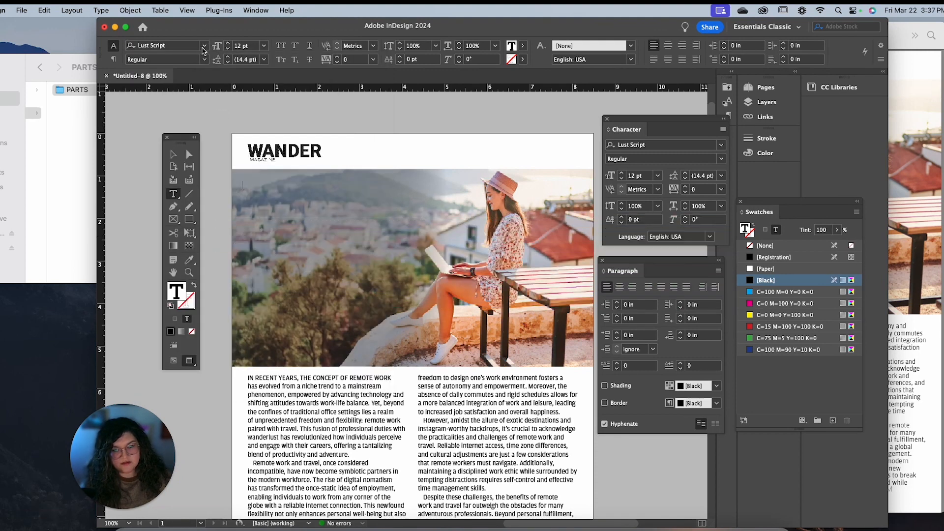
left_click(264, 46)
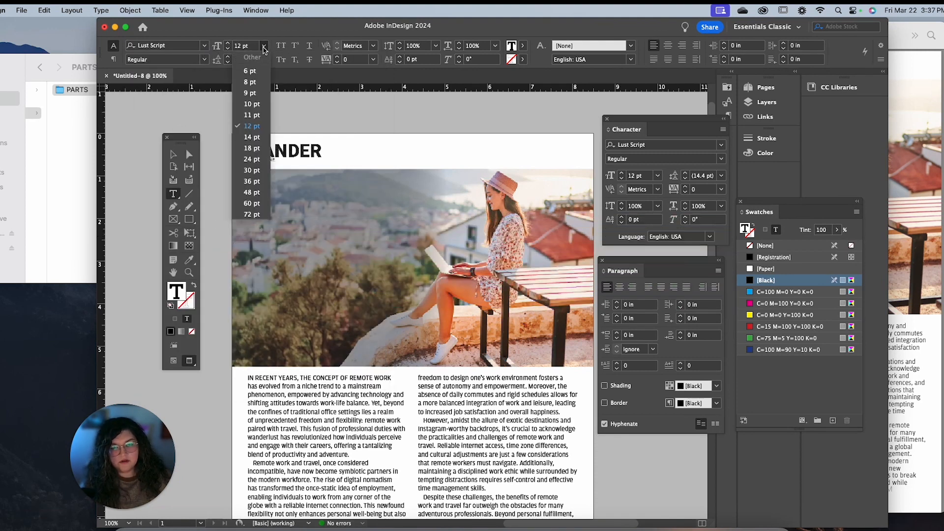
left_click(251, 182)
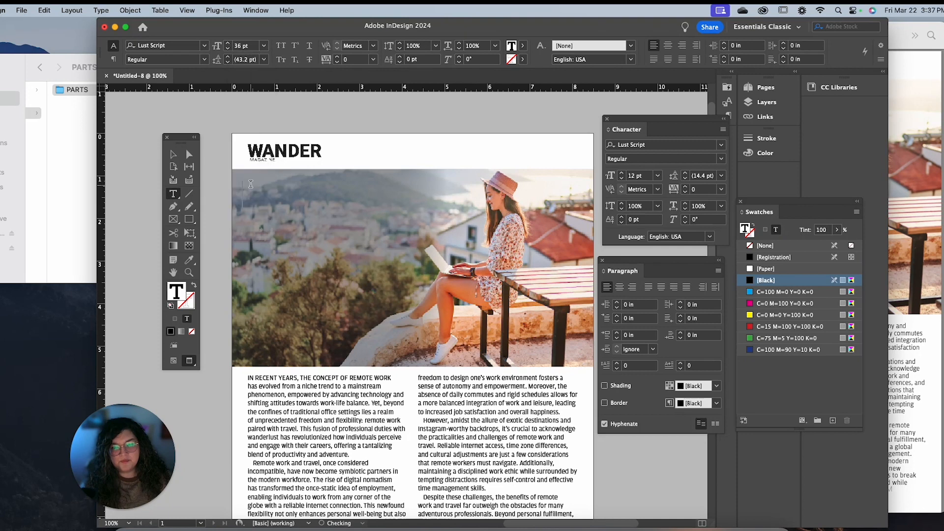
left_click(791, 270)
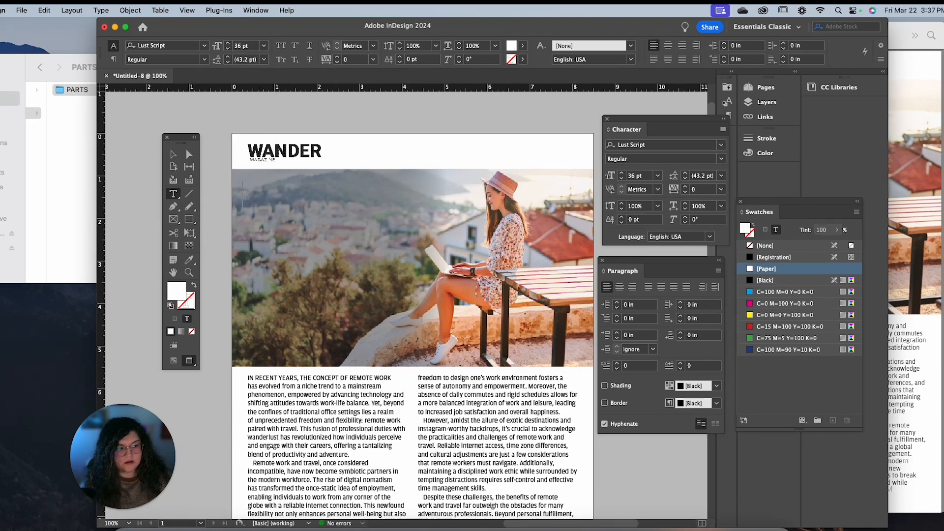
- Copy "Embracing the New Normal" from the Word document and paste it into the title frame over the photo
left_click(686, 516)
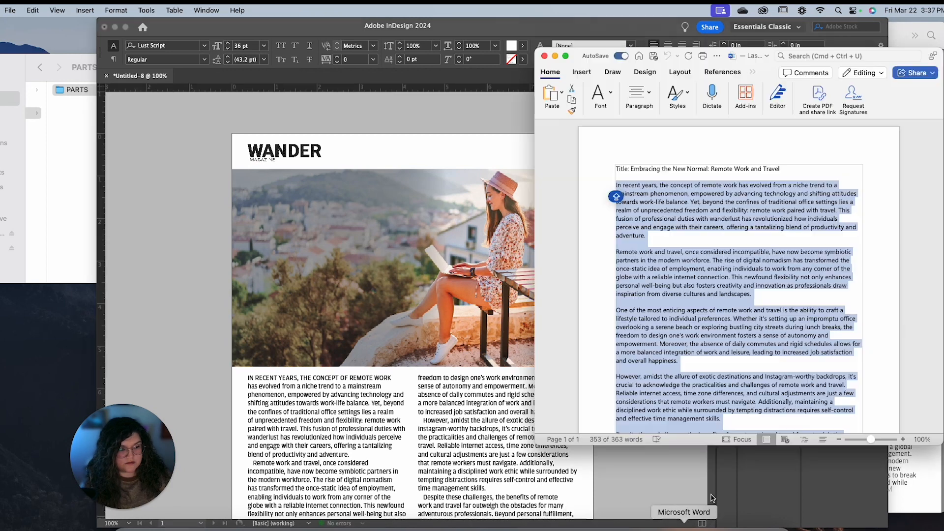
left_click_drag(707, 169, 643, 169)
key("super+c")
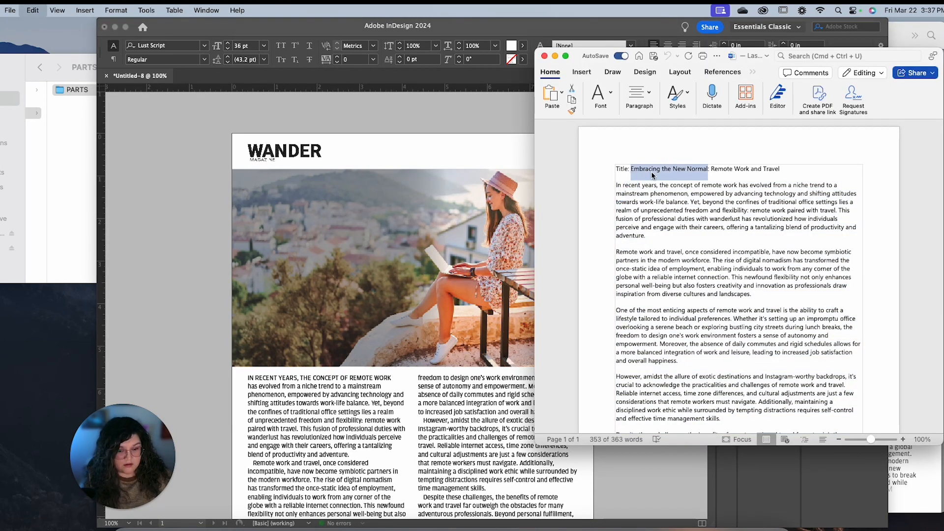
left_click(353, 185)
left_click(273, 190)
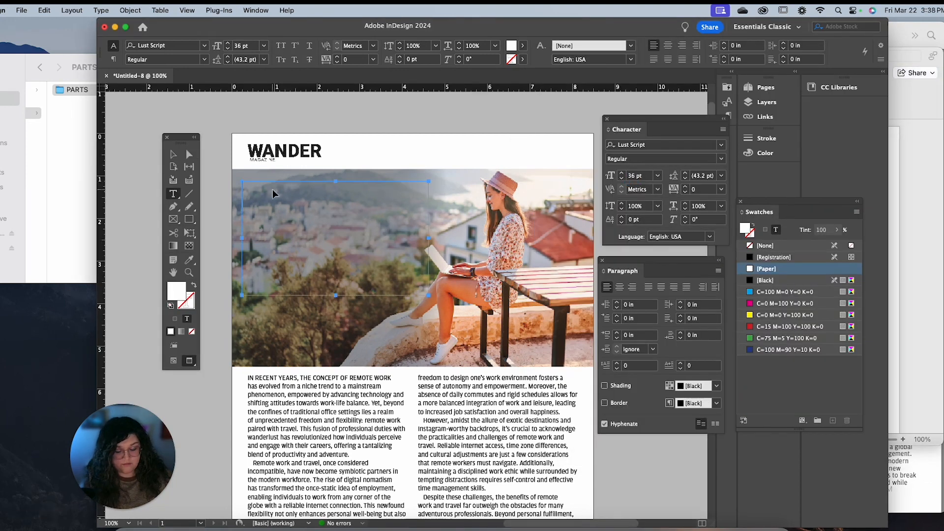
key("super+v")
- Enlarge the whole title to 54 pt and adjust its position over the dark side of the photo
triple_click(269, 196)
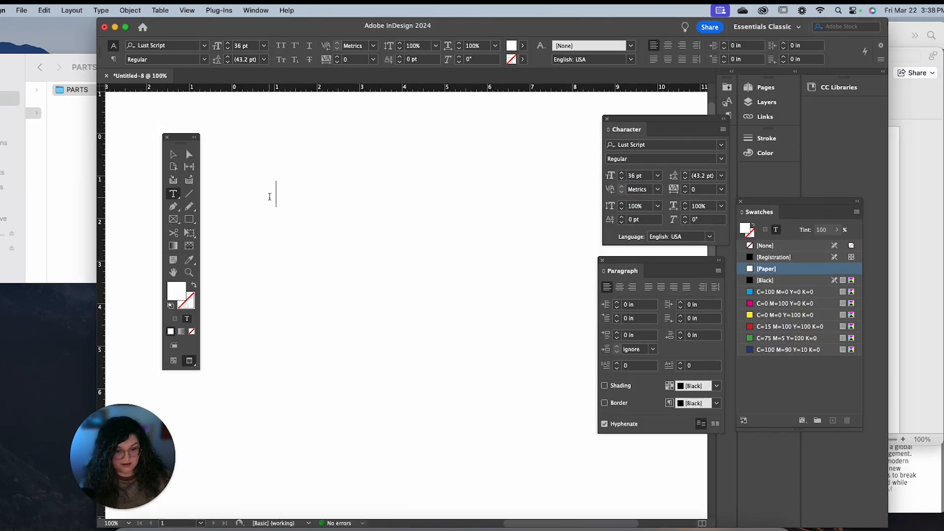
left_click(269, 196)
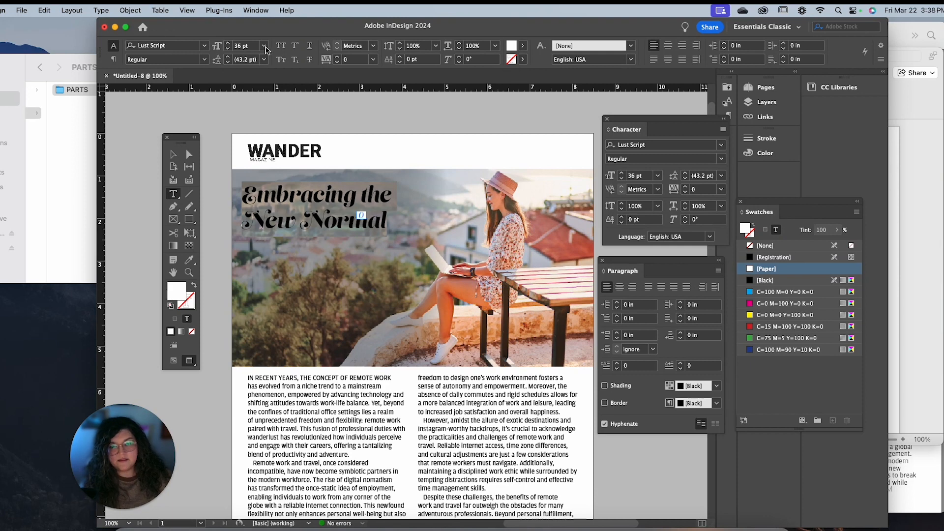
left_click(228, 43)
left_click(228, 43)
left_click(228, 43)
left_click(228, 43)
left_click(227, 42)
left_click(228, 42)
left_click(227, 42)
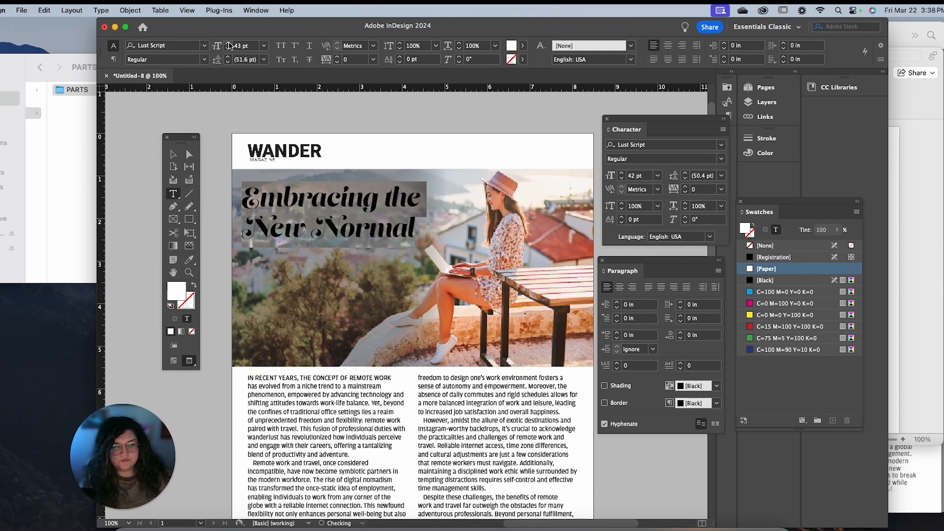
left_click(227, 44)
left_click(228, 43)
left_click(227, 44)
left_click(228, 44)
left_click(227, 43)
left_click(228, 43)
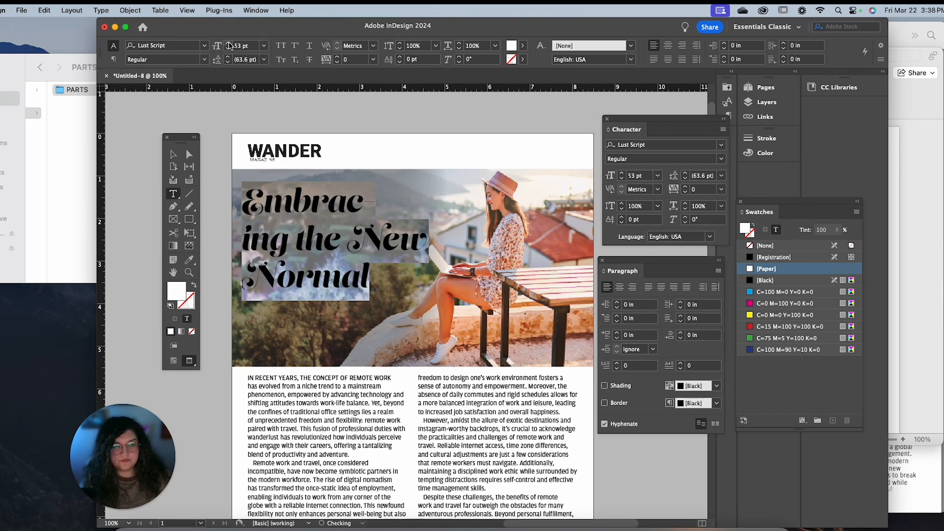
left_click(228, 43)
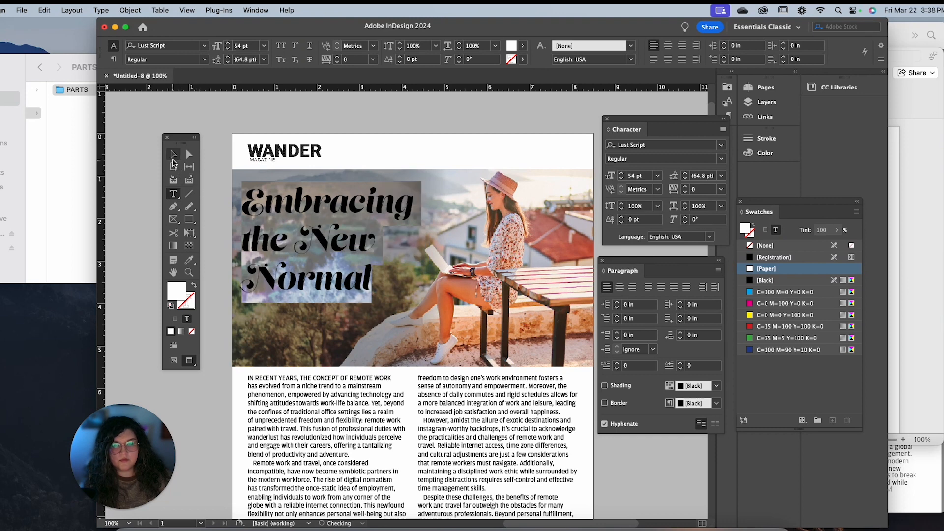
left_click(173, 154)
left_click_drag(353, 222, 354, 218)
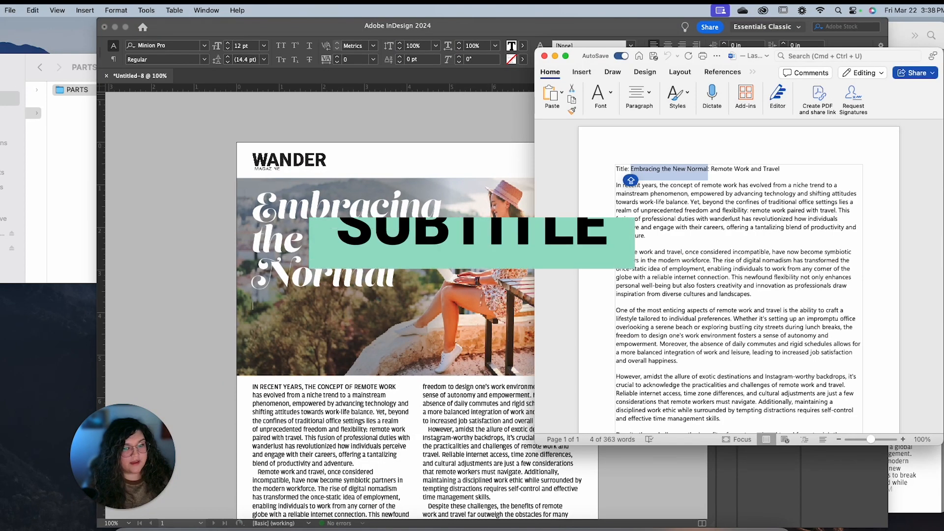
- Copy "Remote Work and Travel" from the Word document and paste it into the text frame below the title
left_click_drag(779, 170, 711, 170)
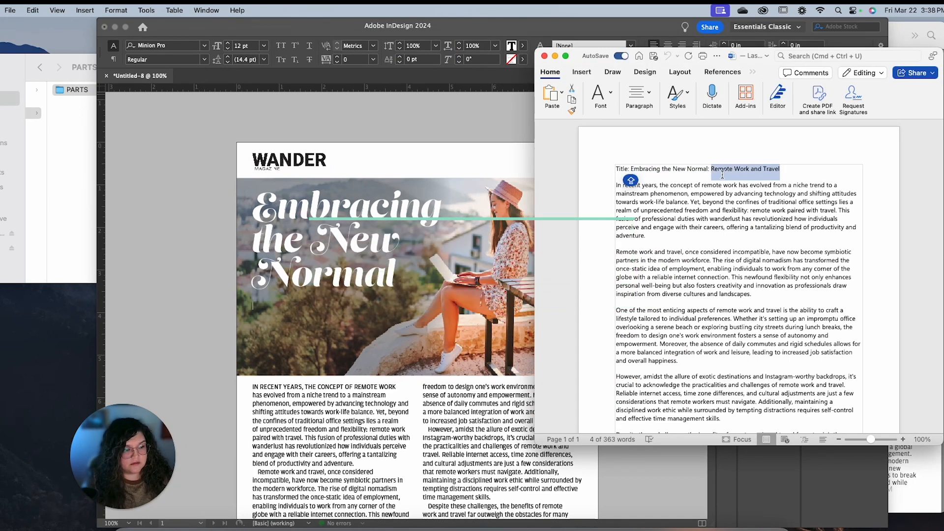
left_click(292, 265)
key("super+v")
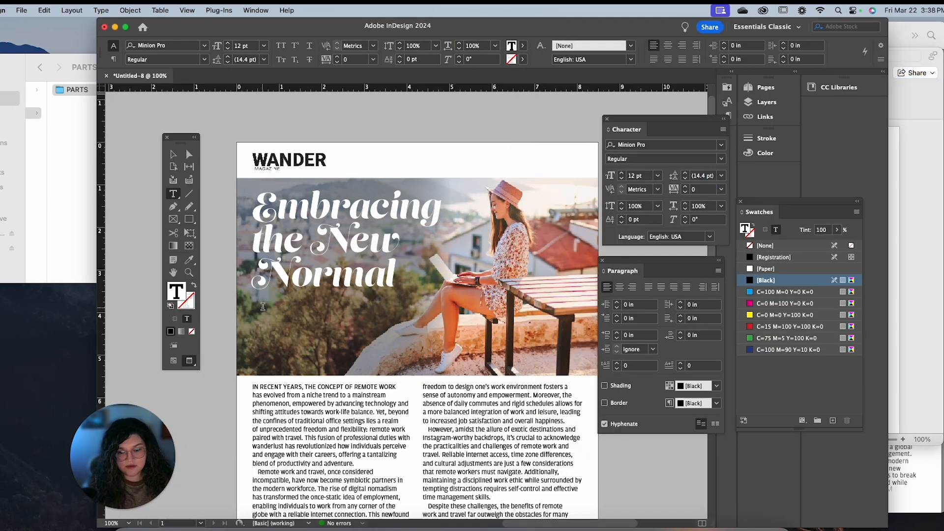
- Format the subtitle in Amplitude Bold, all caps, with a [Paper] fill
key("super+a")
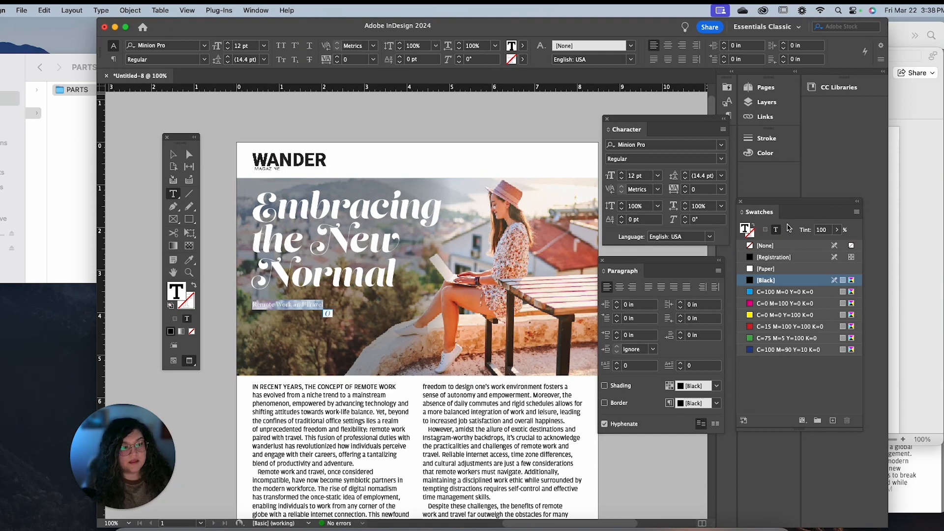
left_click(776, 270)
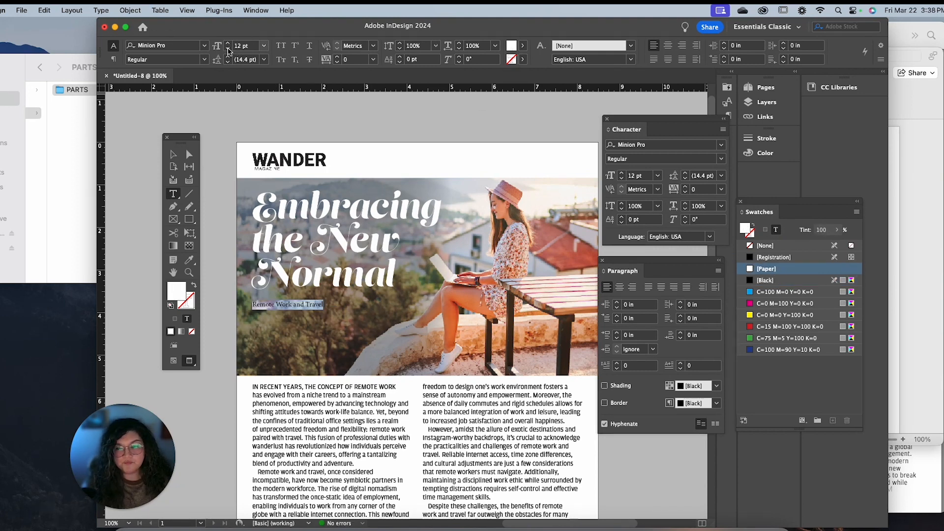
left_click(204, 46)
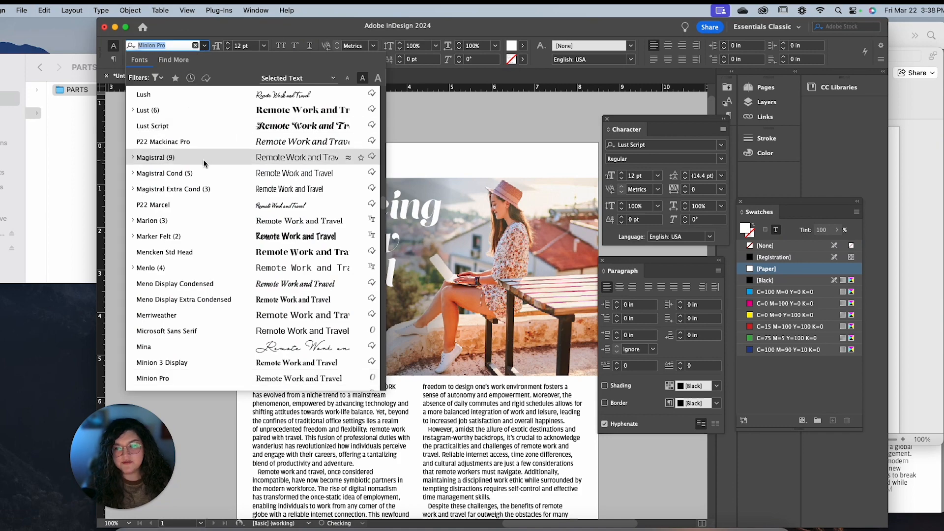
scroll(203, 163, "up", 15)
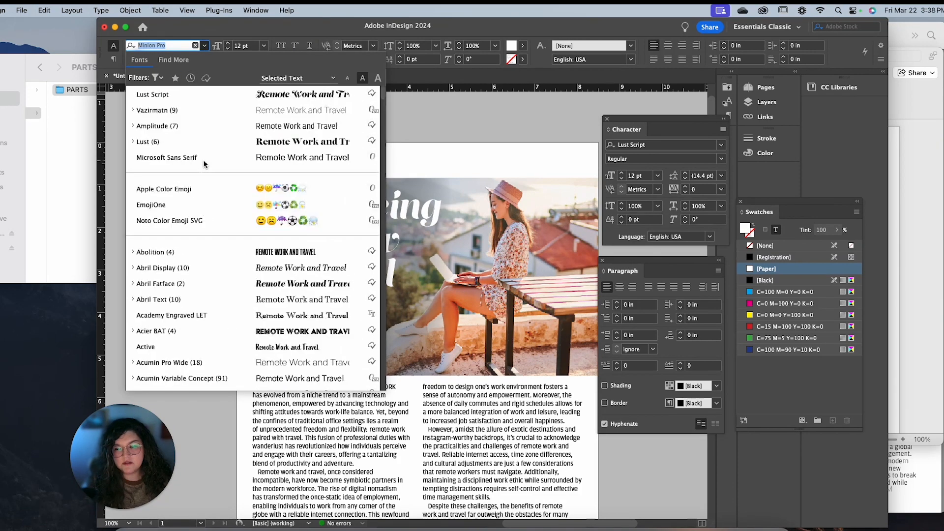
left_click(177, 126)
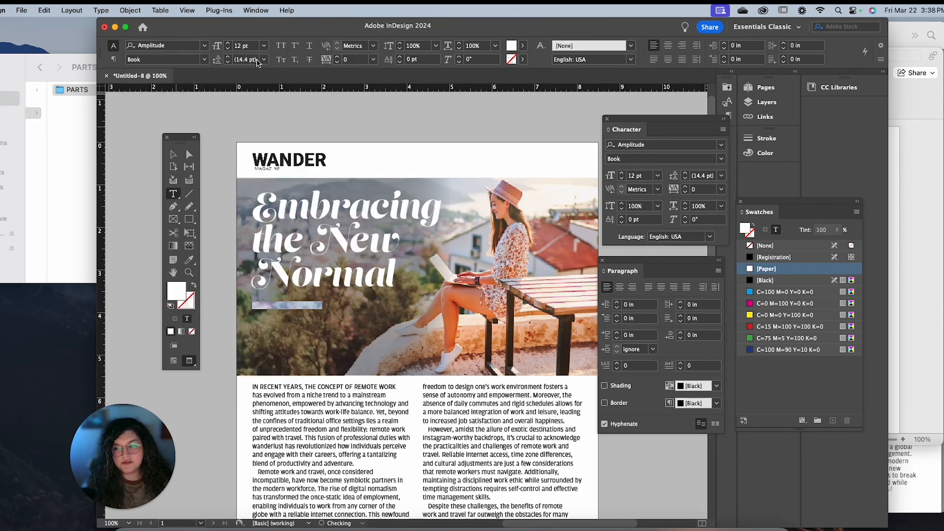
left_click(282, 46)
left_click(204, 59)
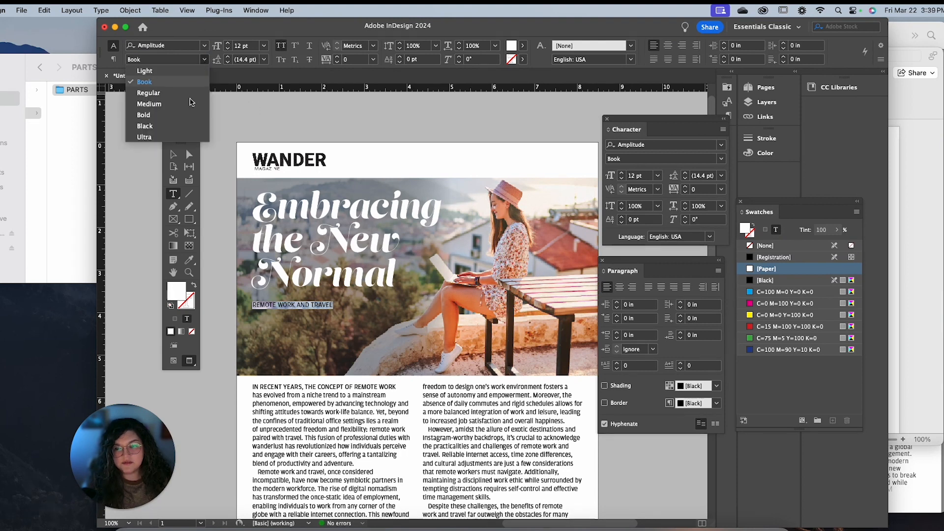
left_click(167, 125)
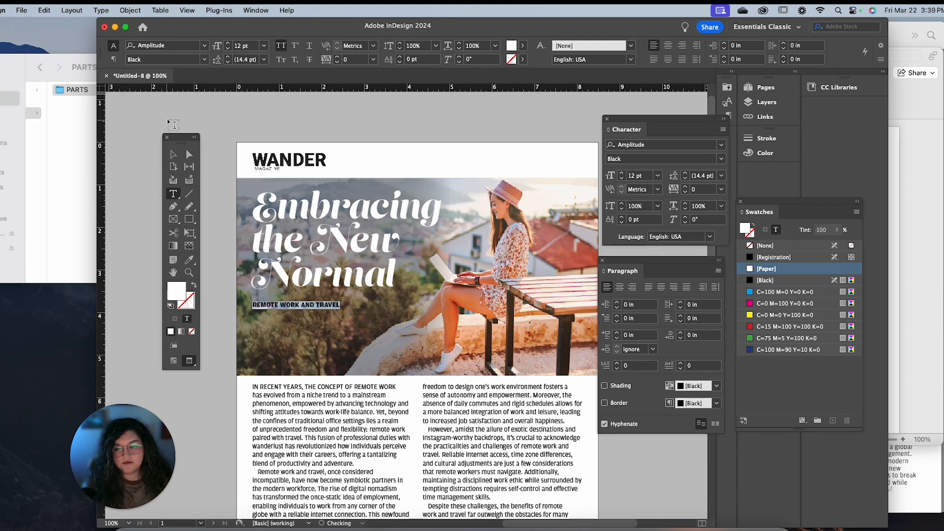
left_click(204, 59)
left_click(194, 114)
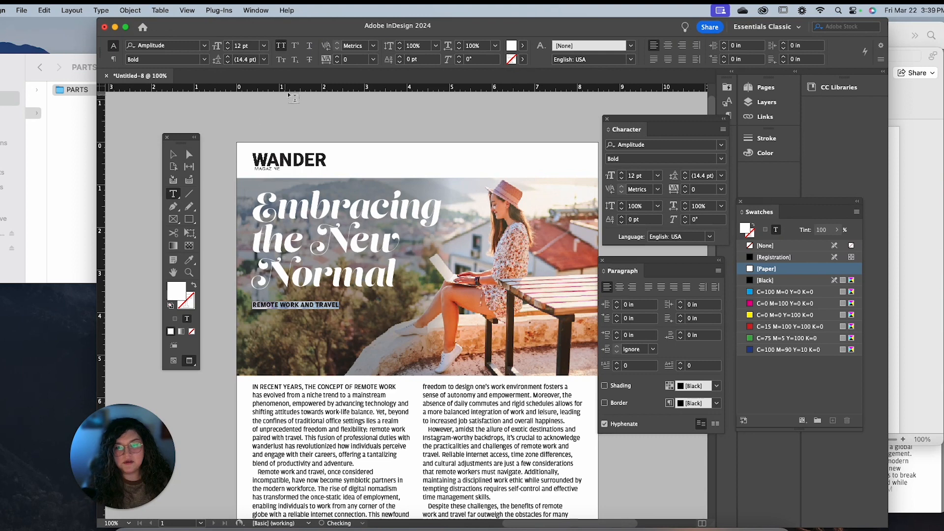
- Enlarge the subtitle to 19 pt
left_click(227, 43)
left_click(228, 43)
left_click(228, 44)
left_click(228, 44)
left_click(227, 43)
left_click(227, 43)
left_click(228, 44)
- Fit the subtitle frame to its text and move it slightly up and right, closer beneath the title
left_click(173, 154)
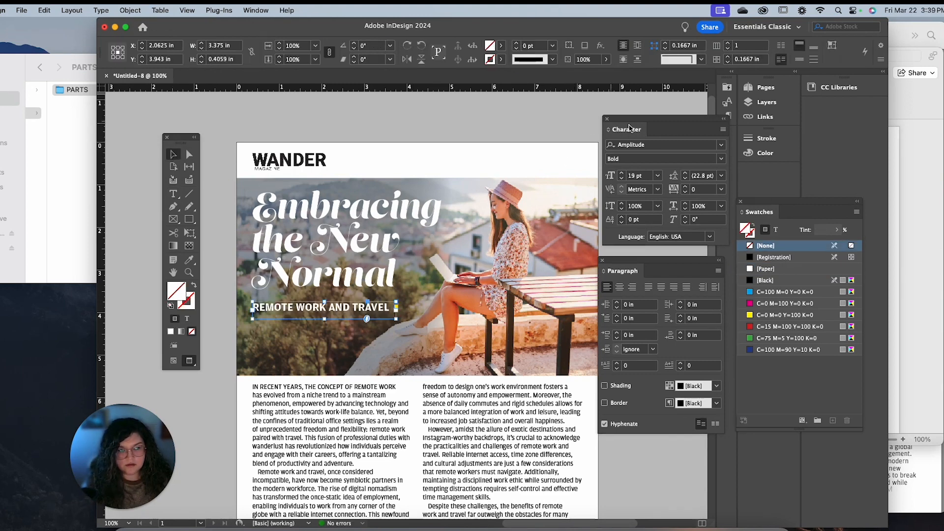
left_click(832, 45)
left_click_drag(294, 310, 301, 302)
left_click(231, 417)
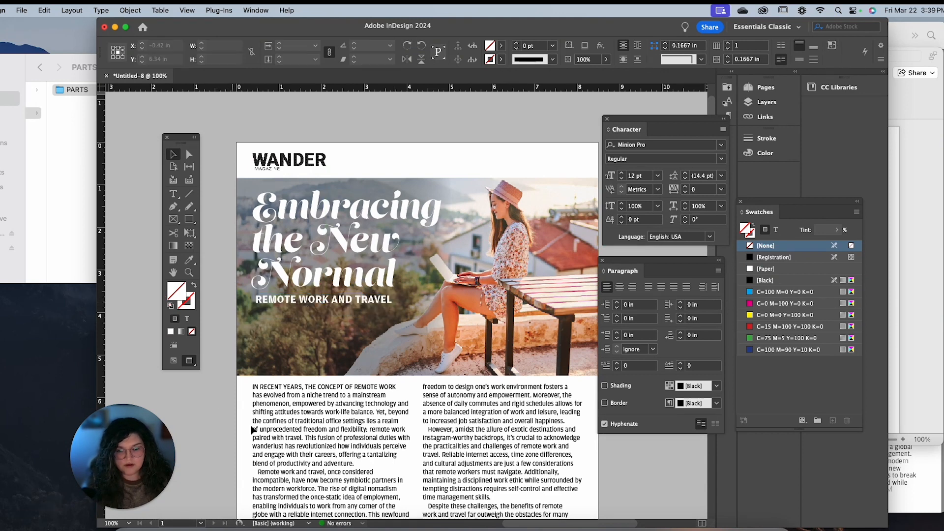
scroll(195, 417, "right", 2)
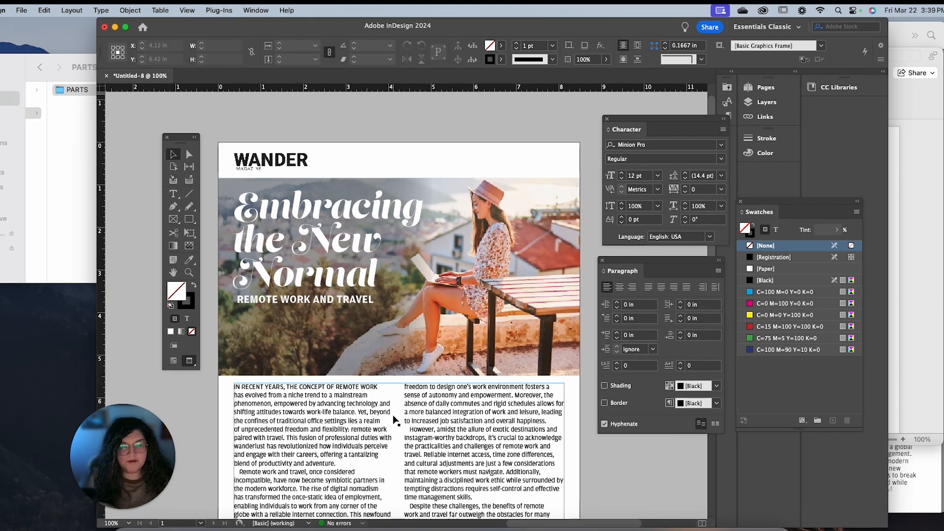
- Save the finished page to the Desktop as an InDesign 2024 document named WRK_TRV_1PG
scroll(404, 417, "down", 5)
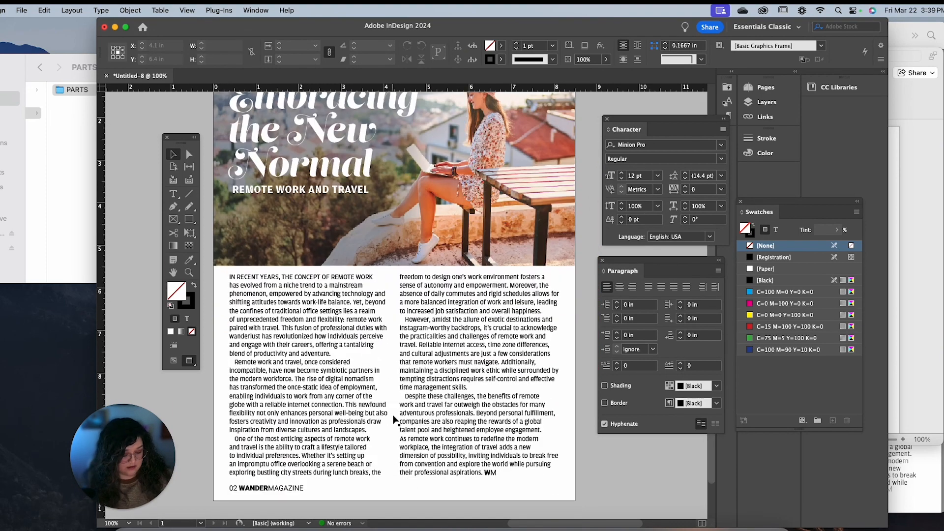
key("super+minus")
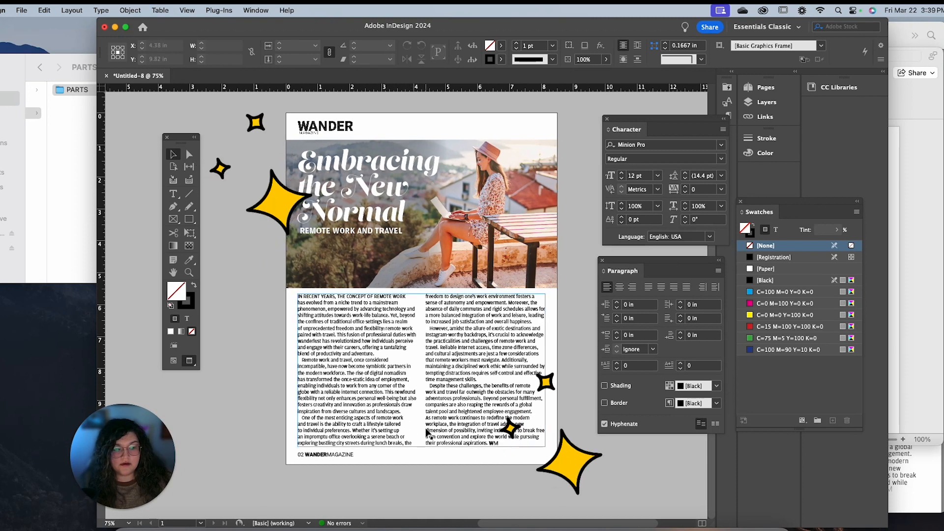
scroll(393, 420, "up", 1)
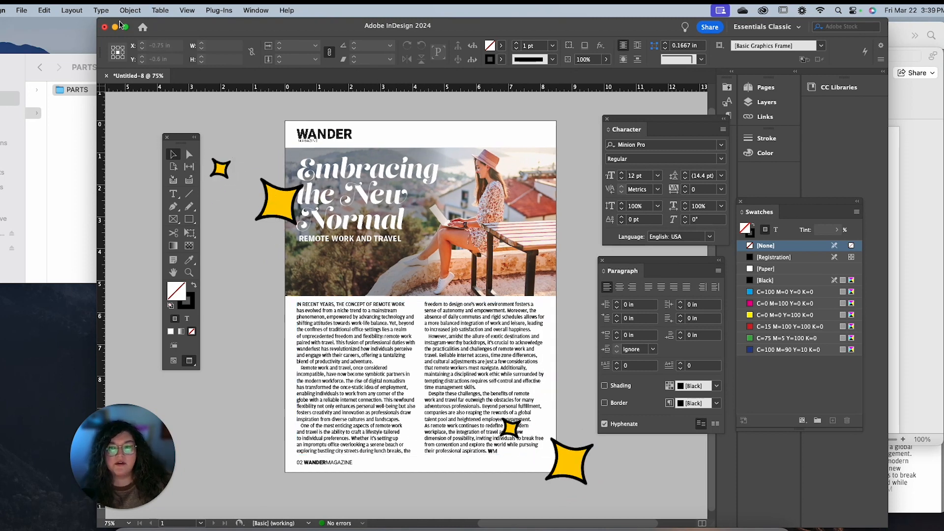
left_click(23, 11)
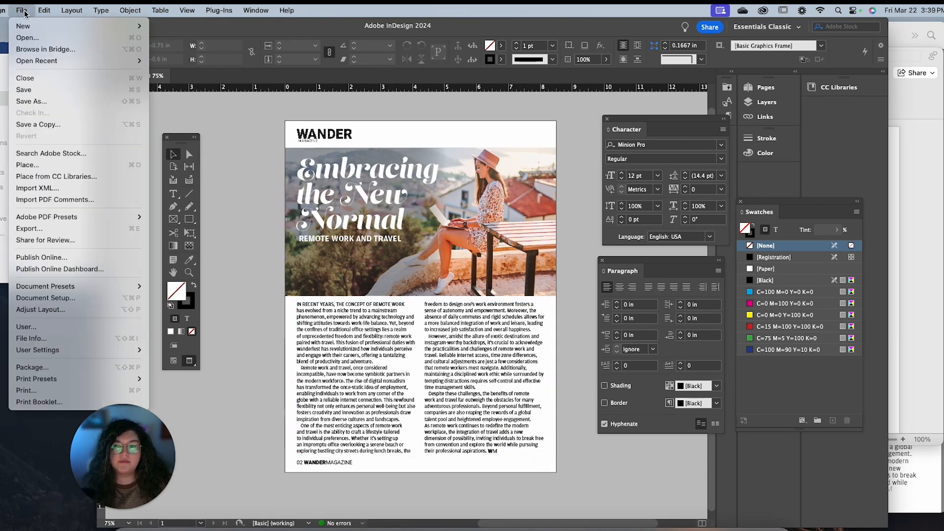
left_click(49, 102)
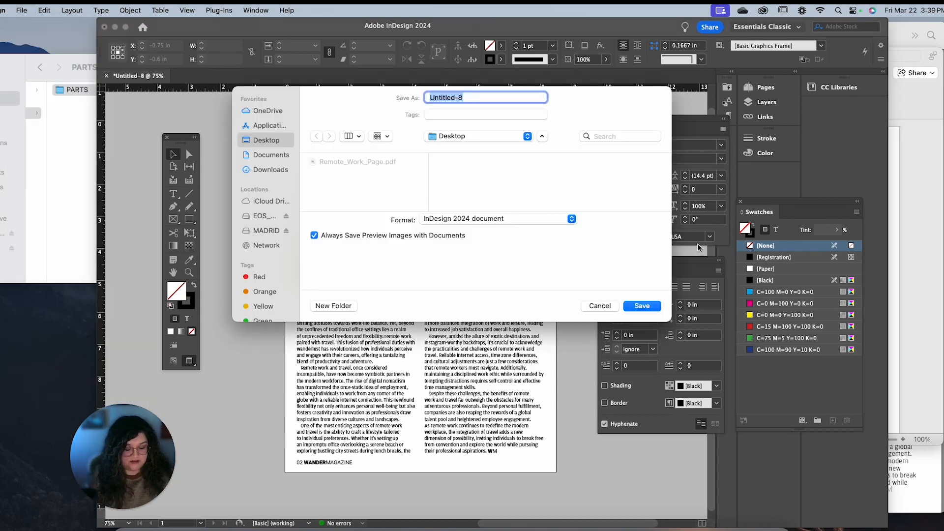
type("WRK_TRV_1PG")
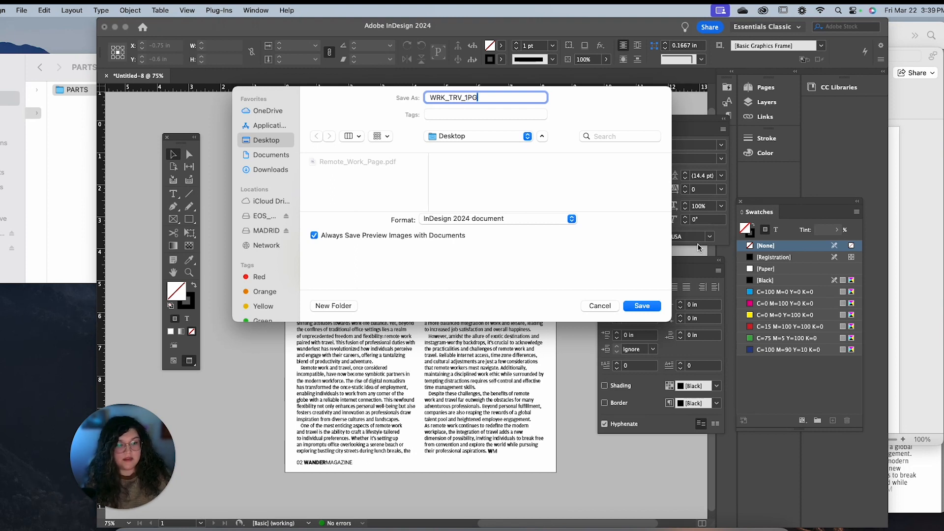
left_click(640, 305)
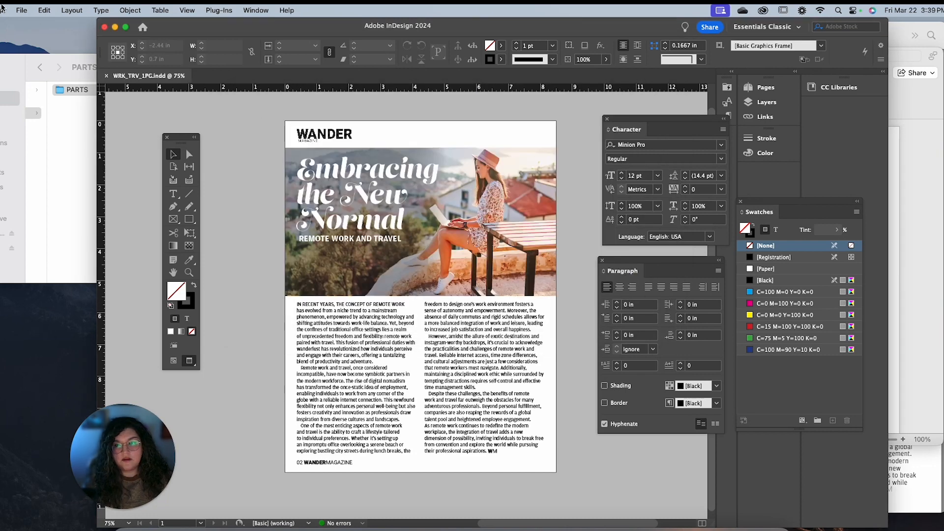
- Export the page to the Desktop as a PDF named WRK_TRV_1PG, using the [Press Quality] preset with its default settings
left_click(22, 10)
mouse_move(125, 217)
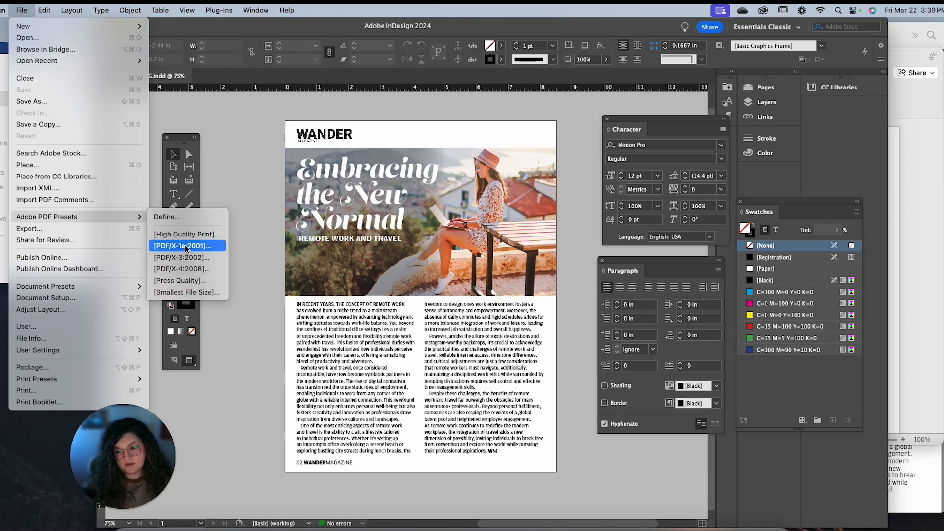
left_click(187, 292)
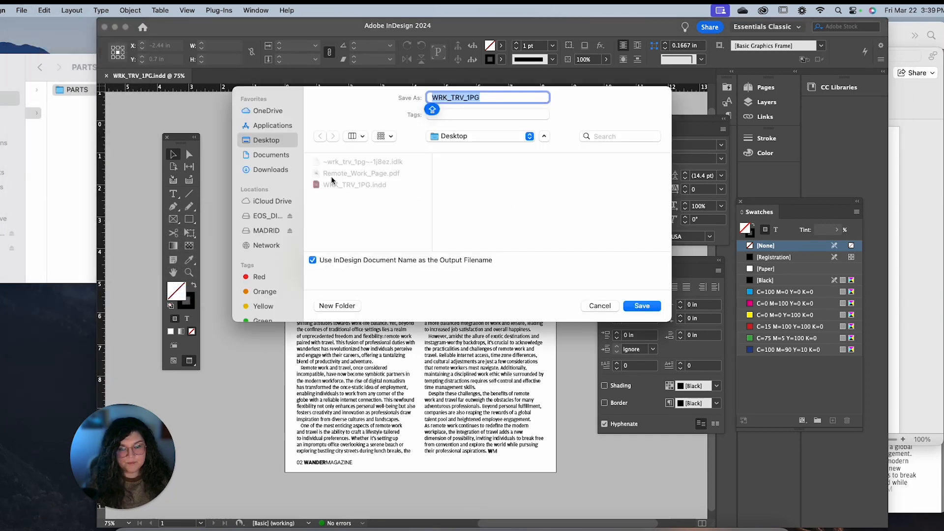
left_click(643, 306)
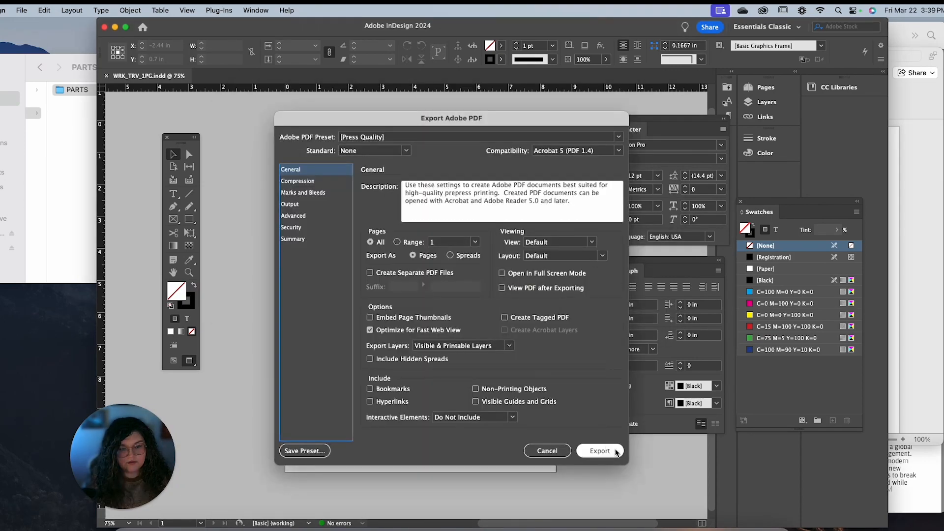
left_click(618, 451)
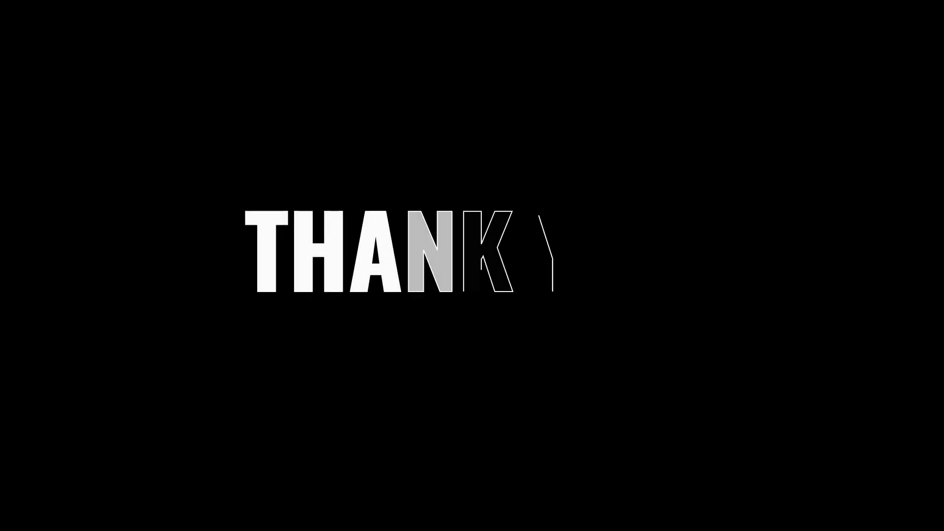